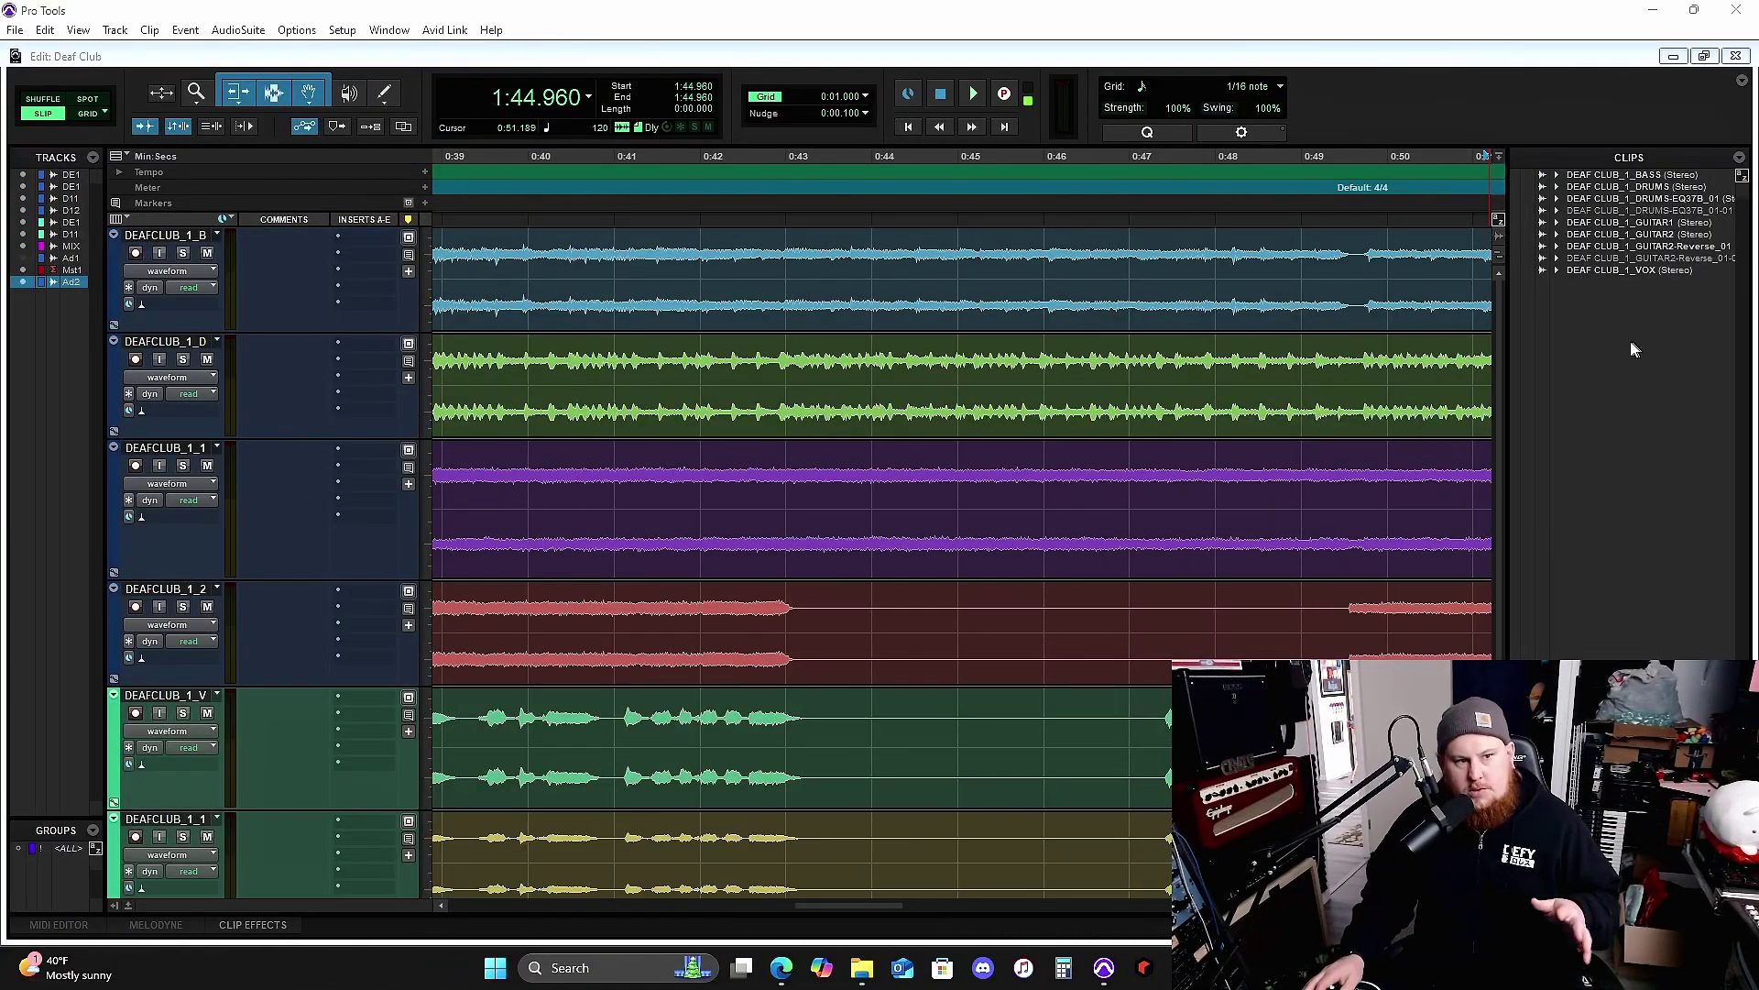
Browse the Universal Audio plug-ins under an insert slot's multichannel list, then minimize Pro Tools
click(353, 240)
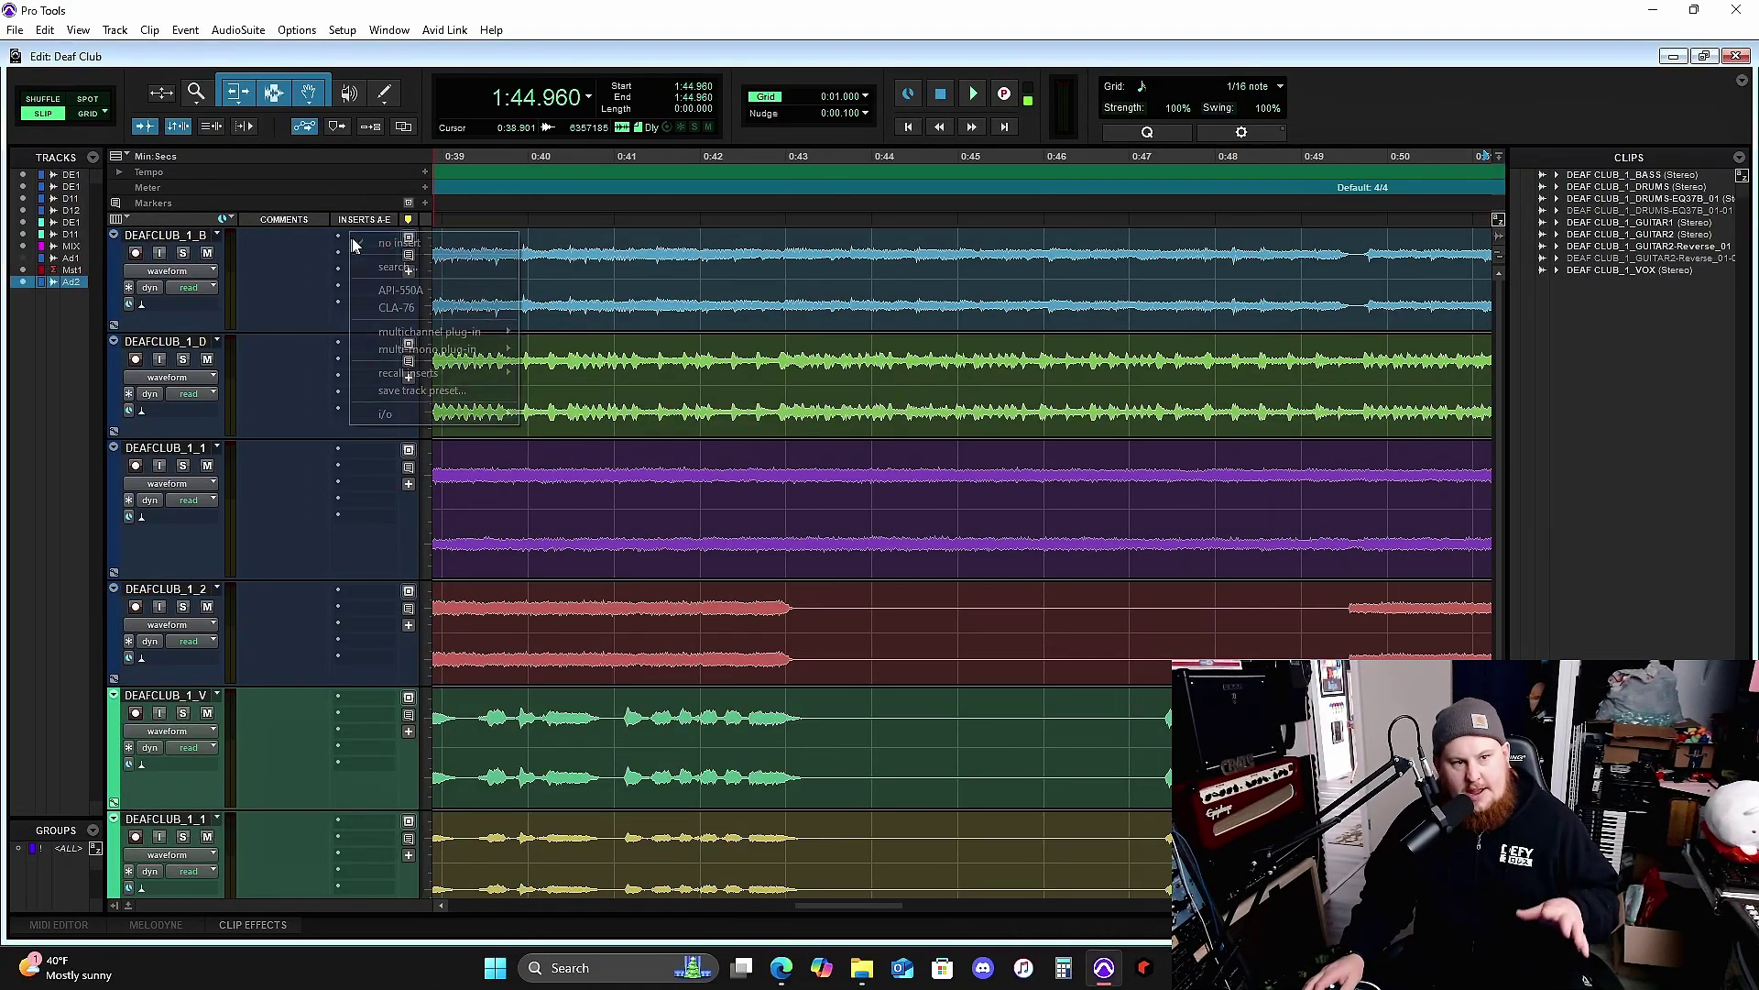
mouse_move(403, 332)
mouse_move(573, 356)
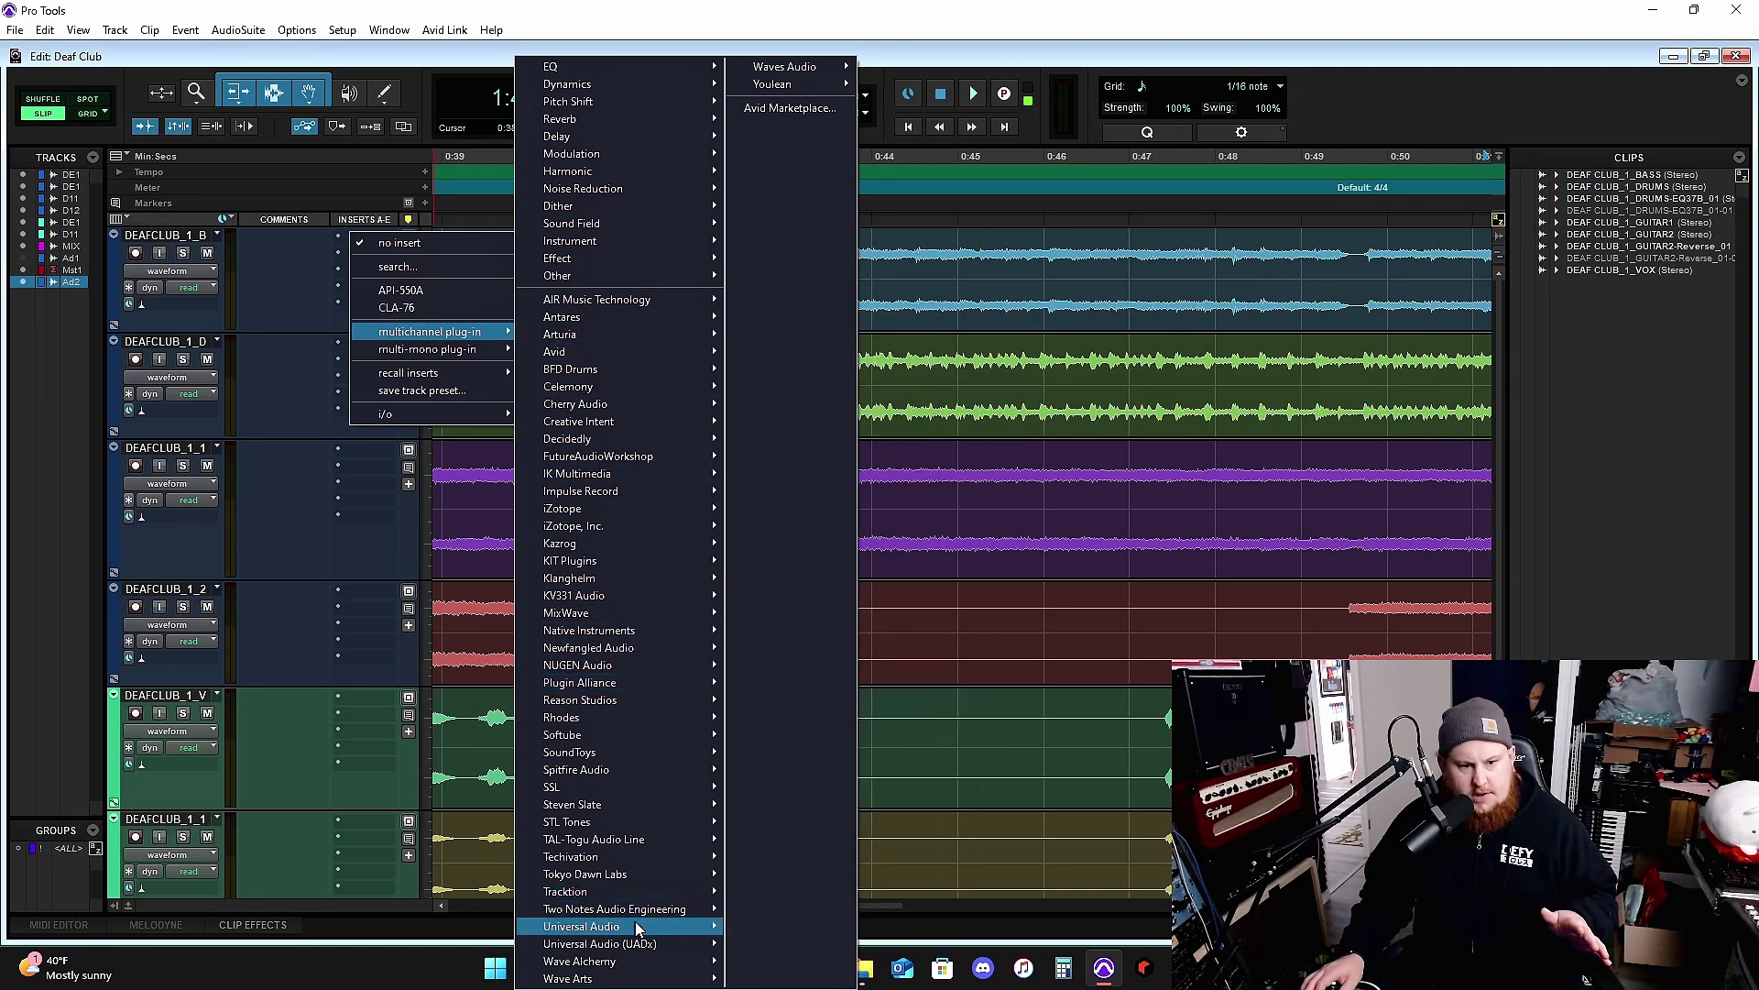
mouse_move(639, 927)
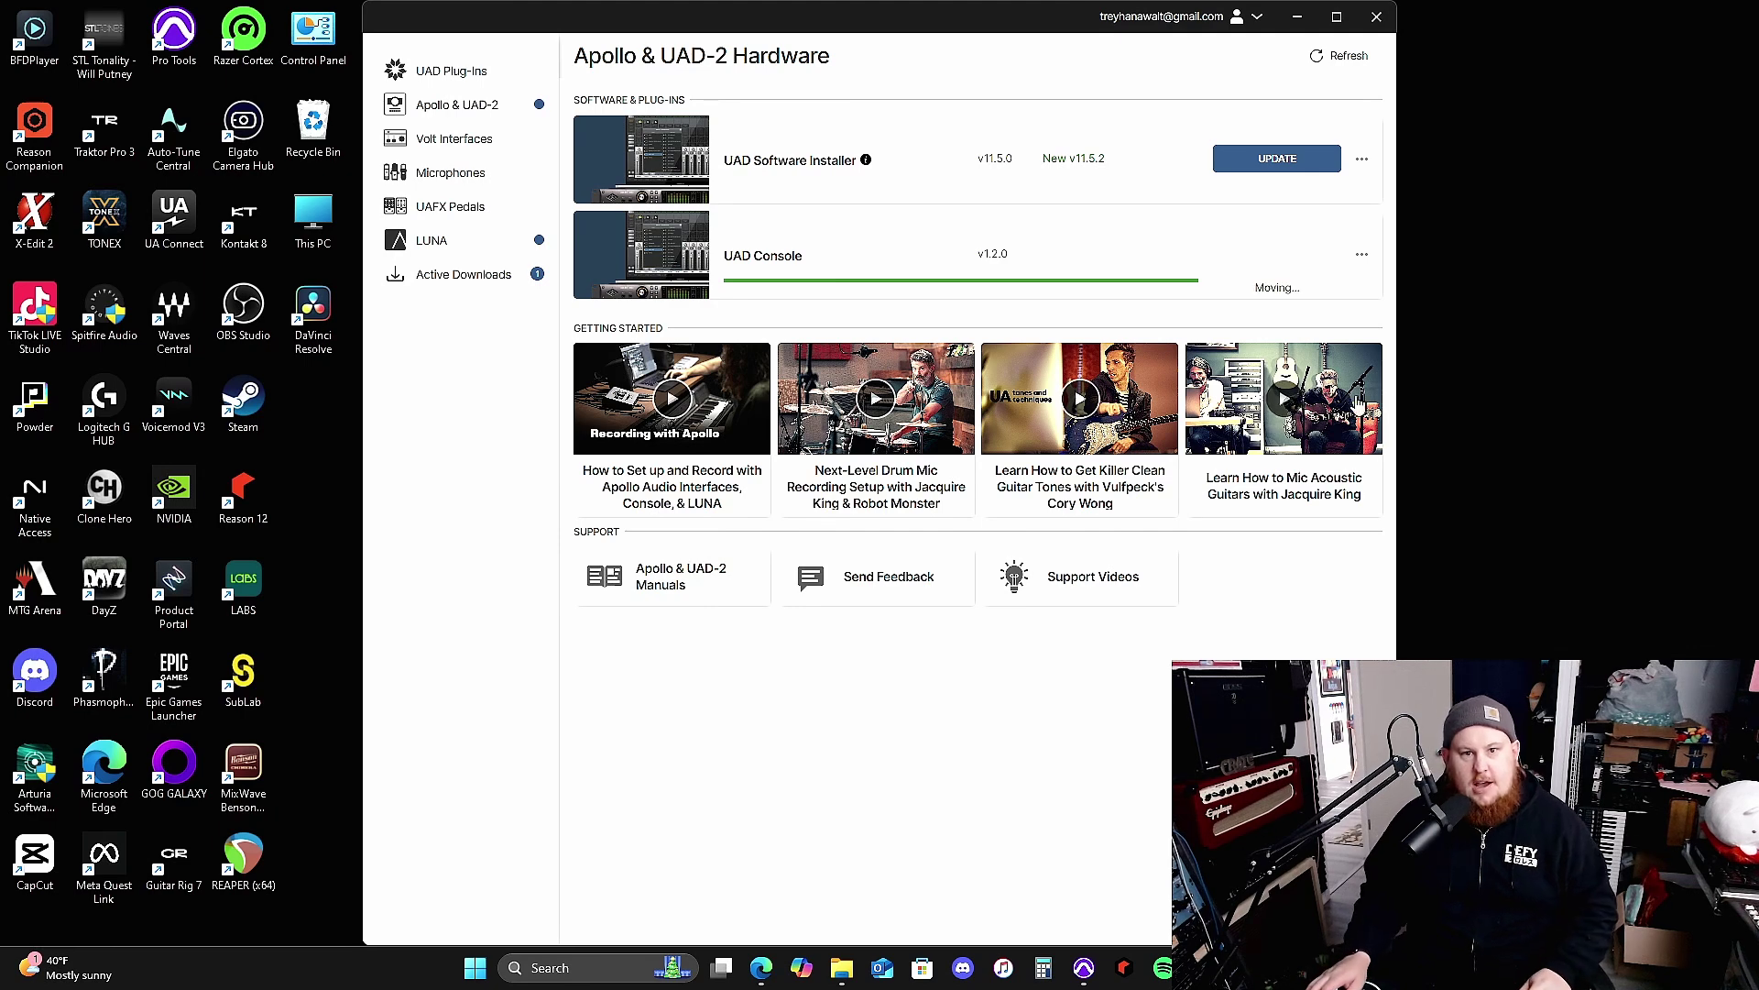
Start a feedback message with the summary 'Your plug ins show when i dont own'
click(878, 579)
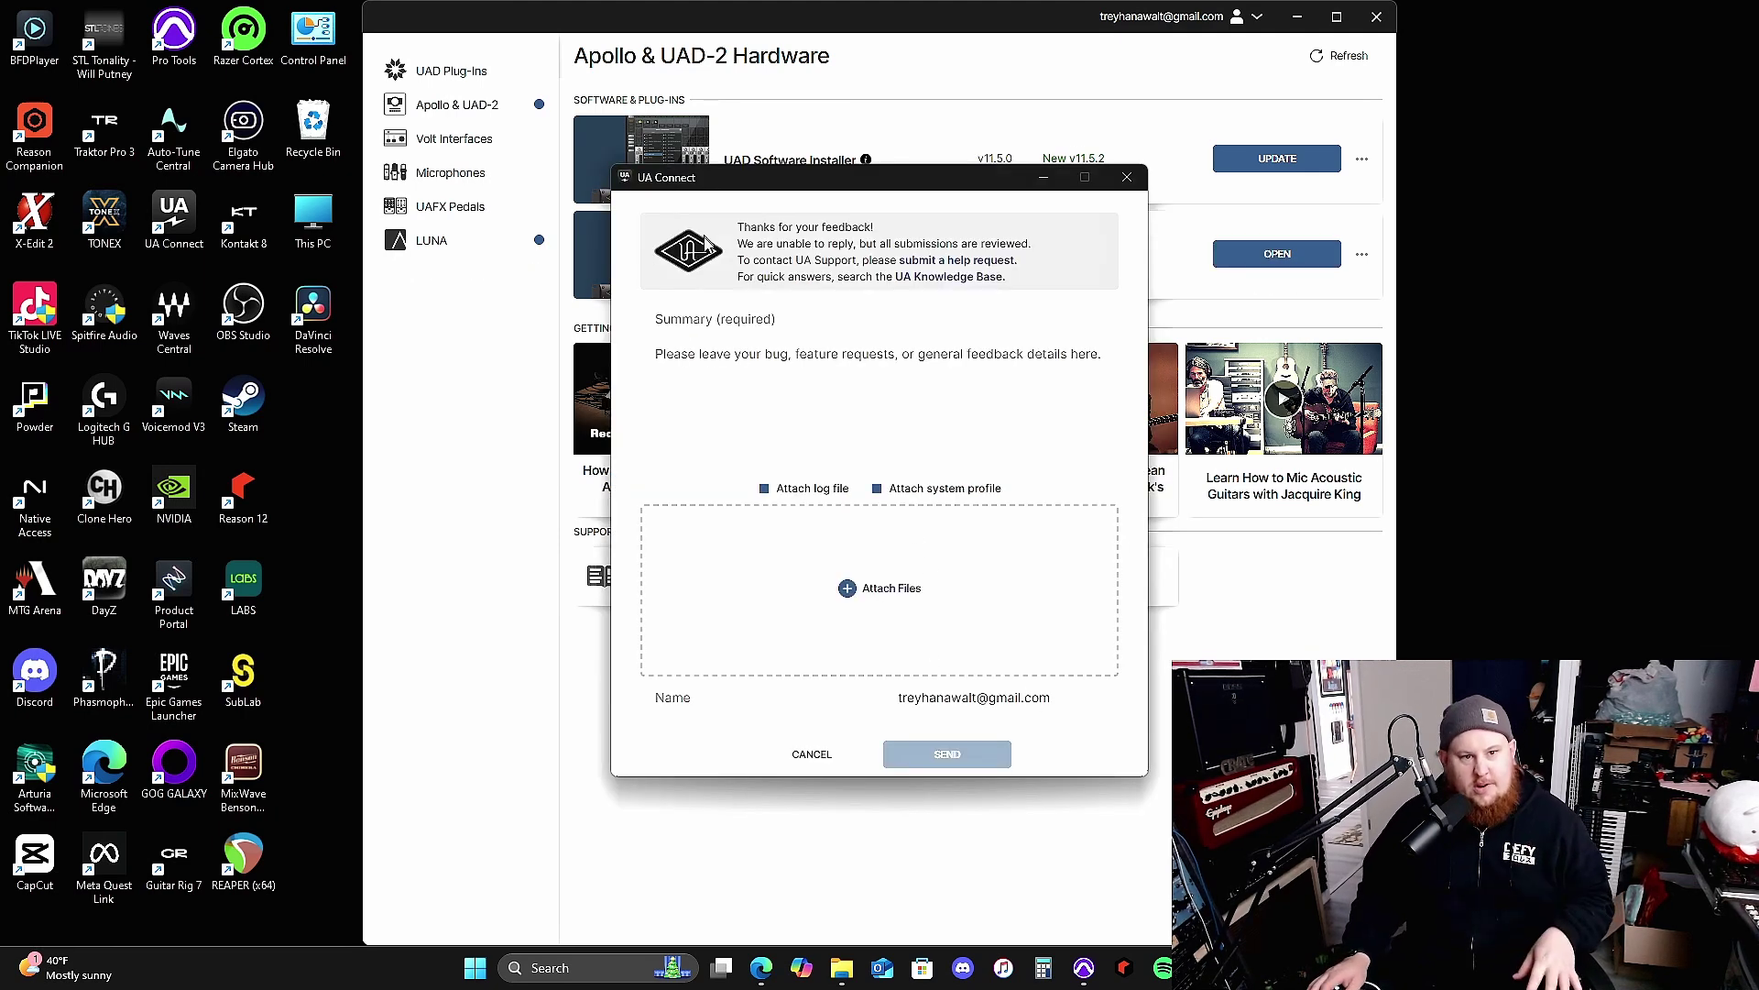
click(724, 318)
text(Your pluug)
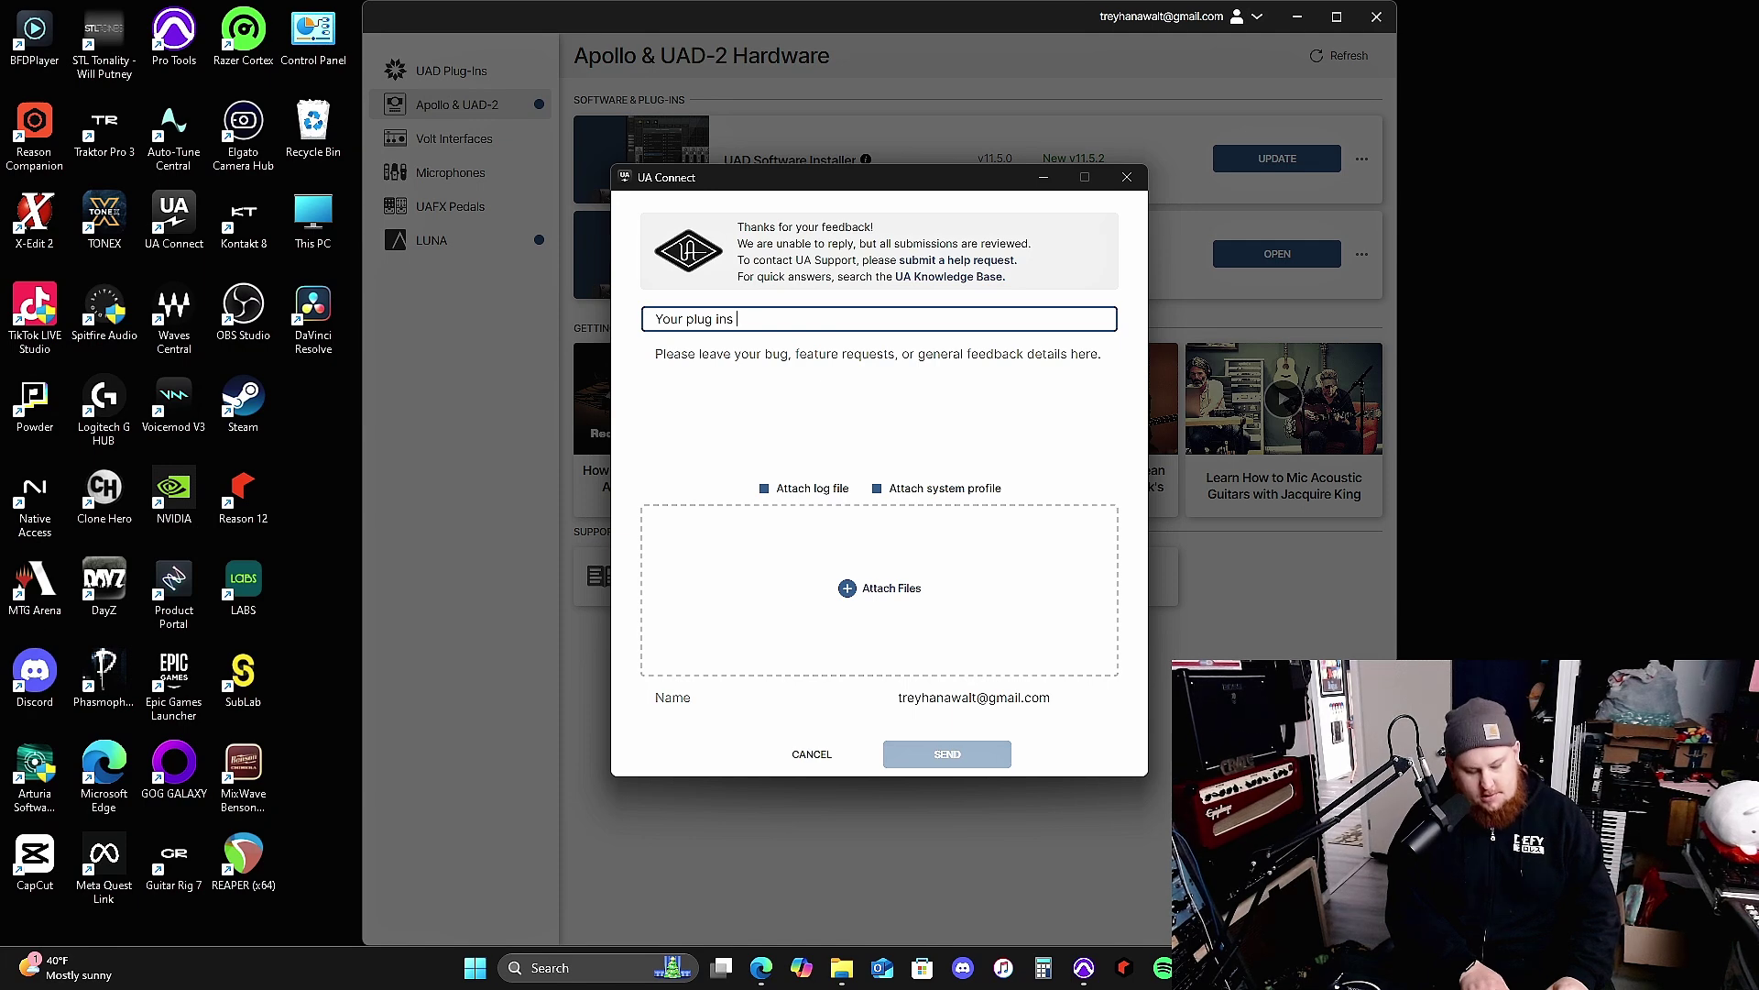
text(ins show w)
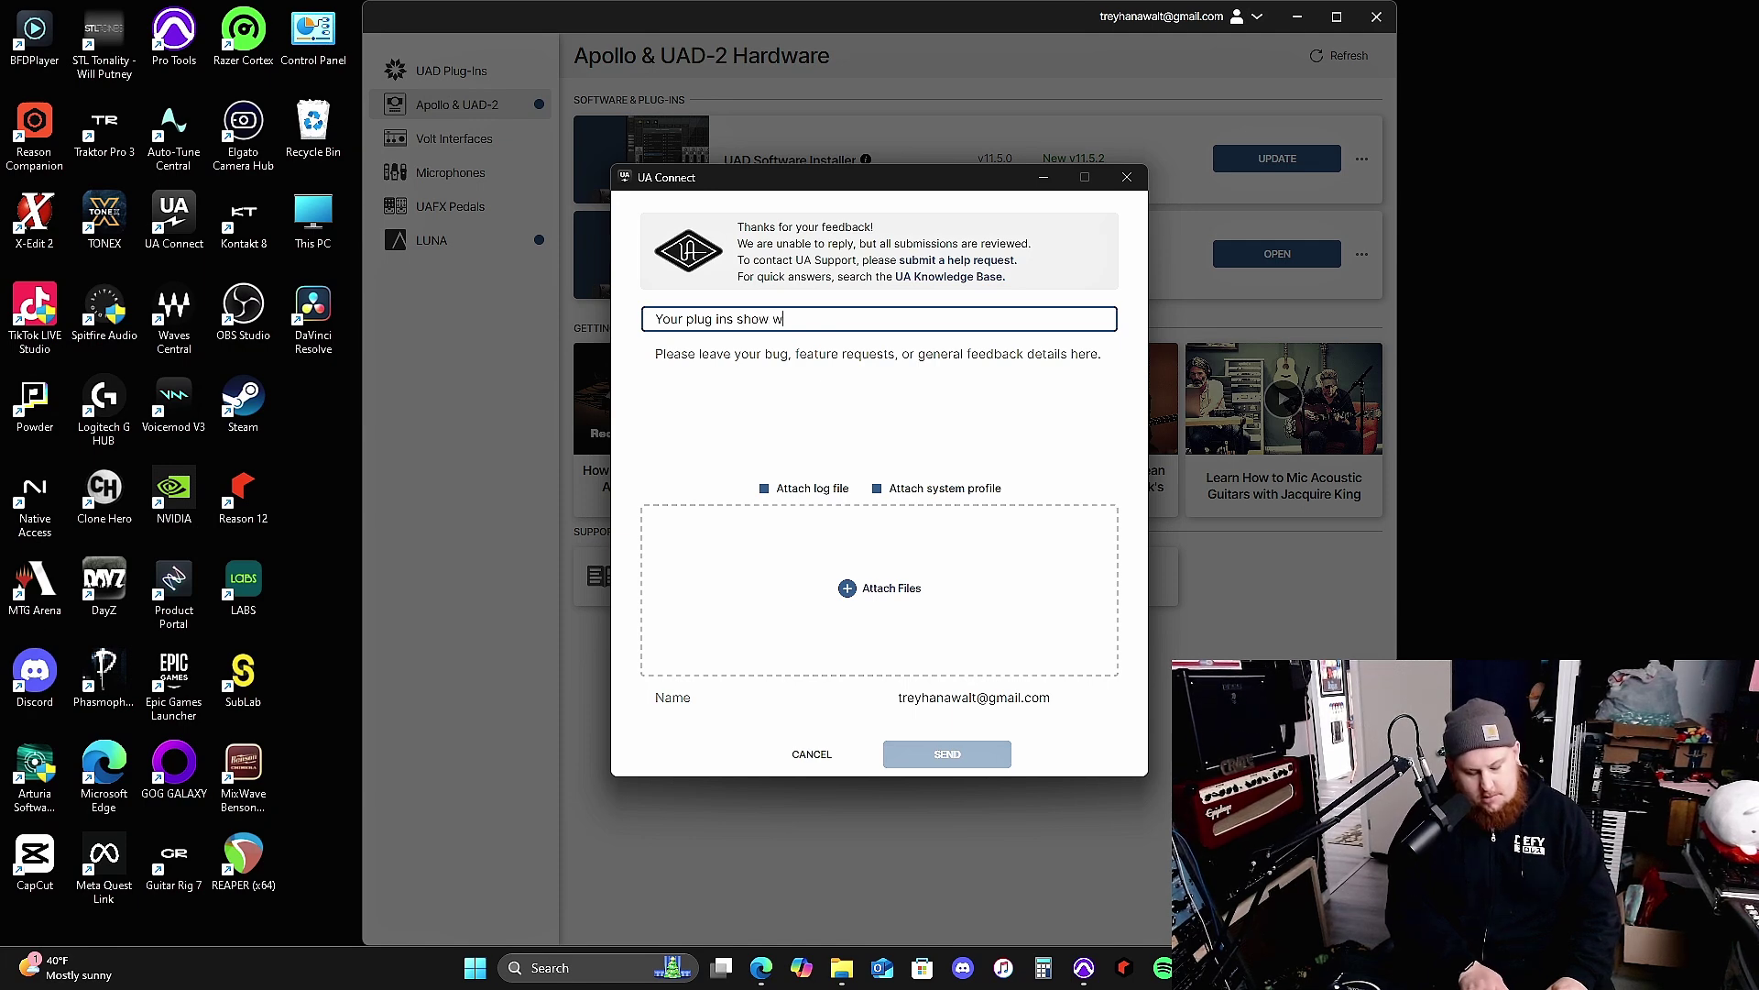
text(hen i dont own)
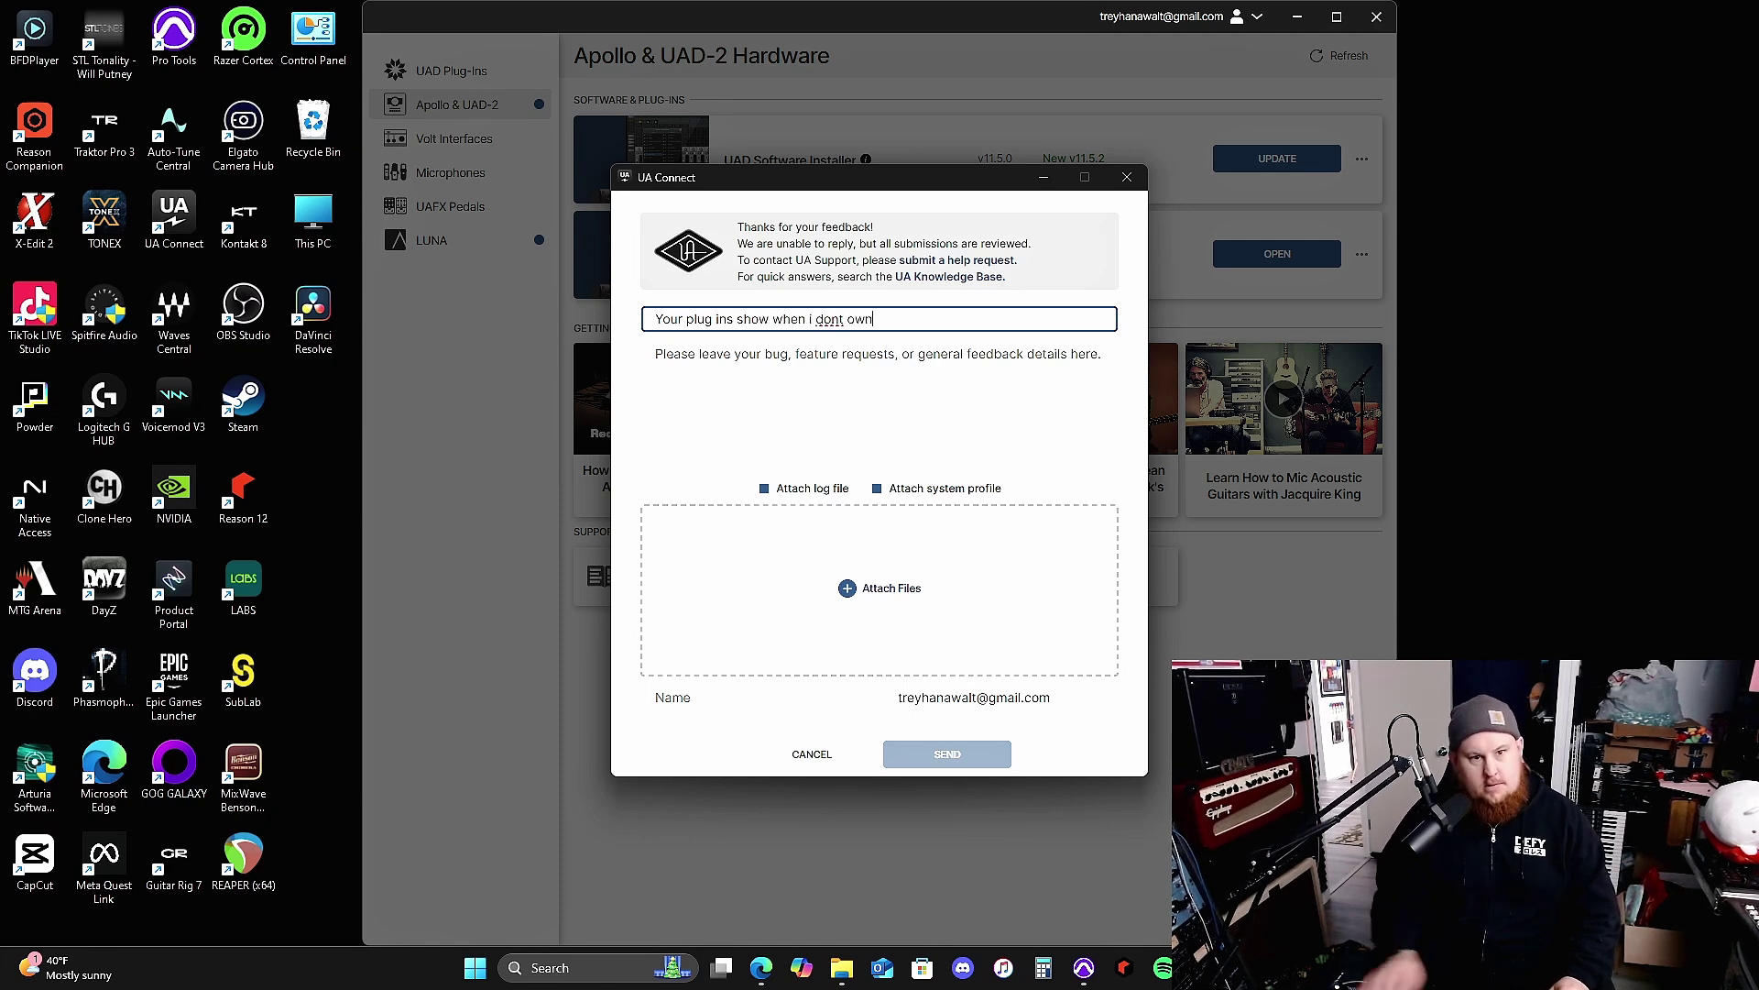
Begin the details message about understanding their marketing tactics
click(656, 354)
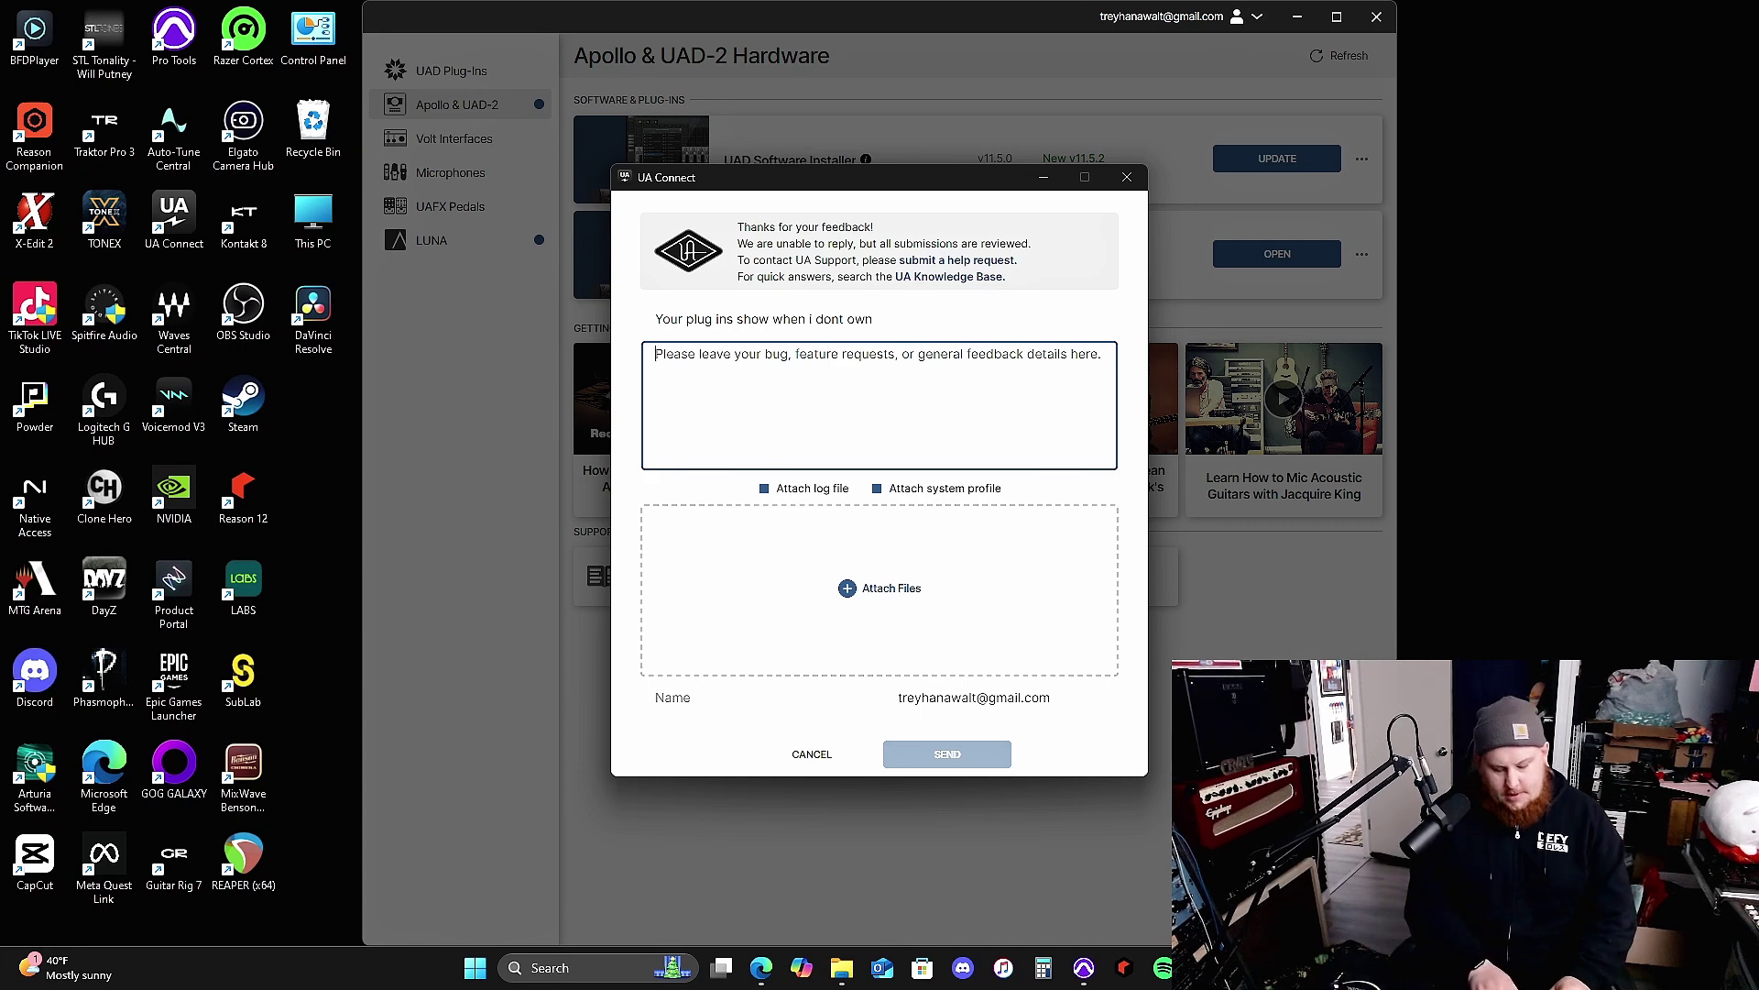
text(Hey so )
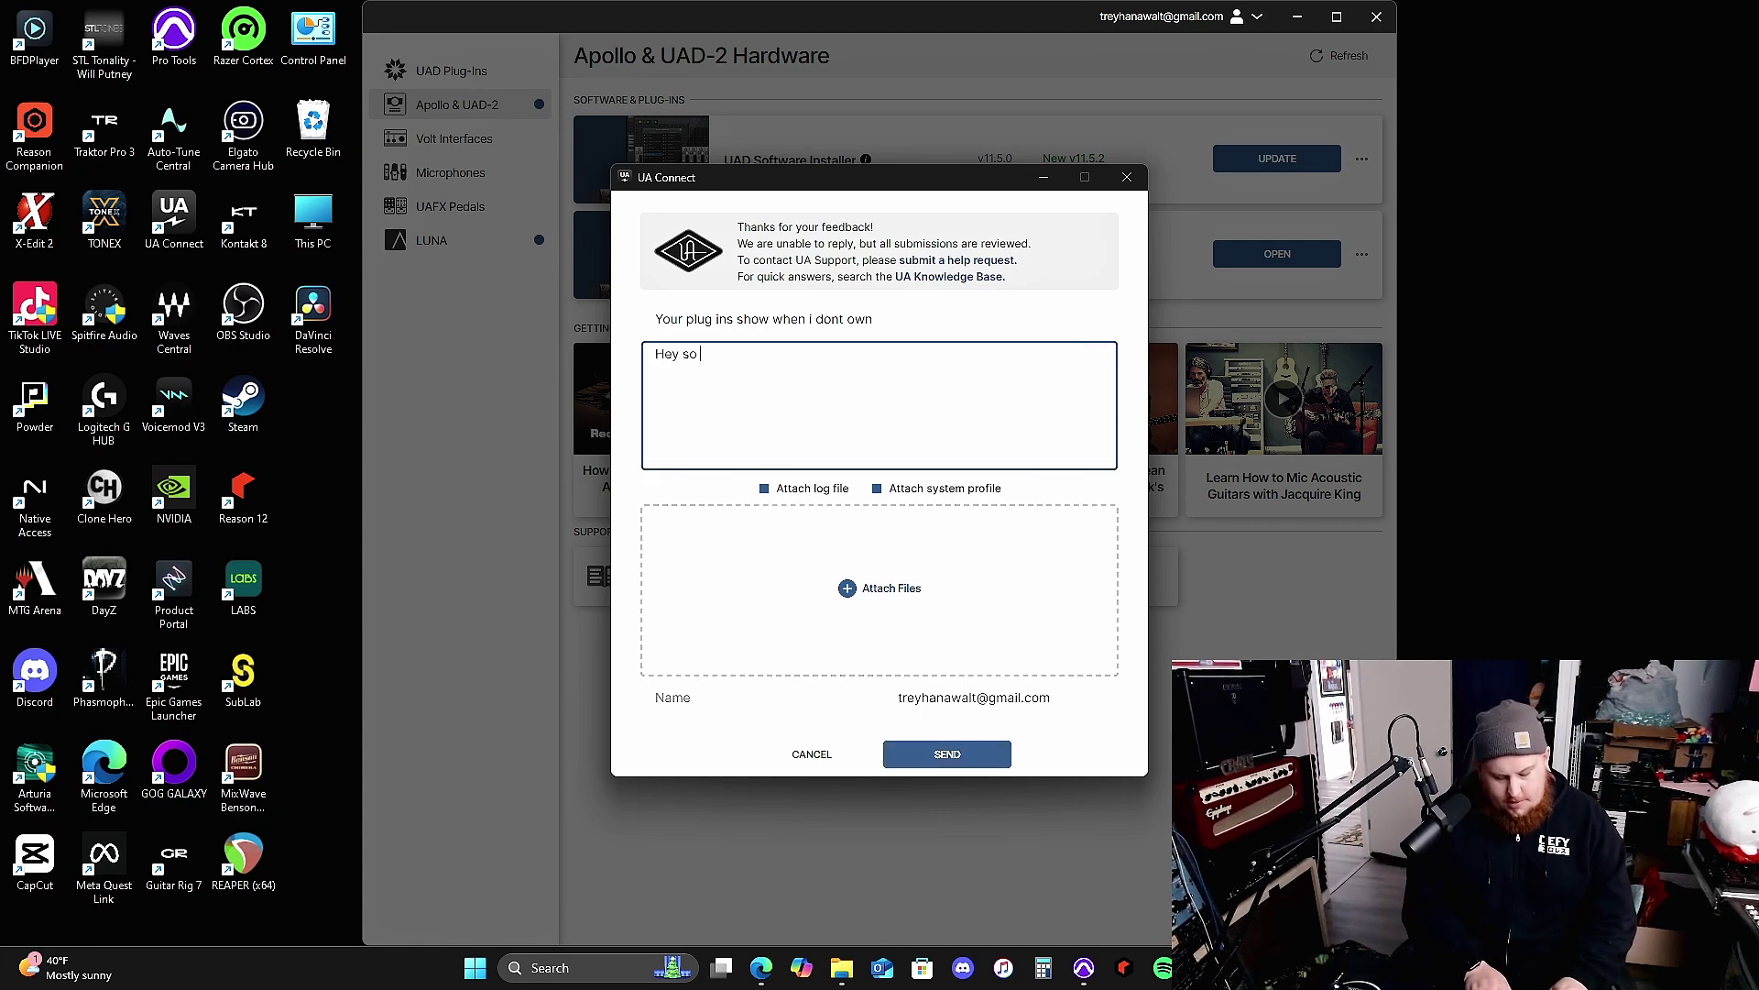
text(i und)
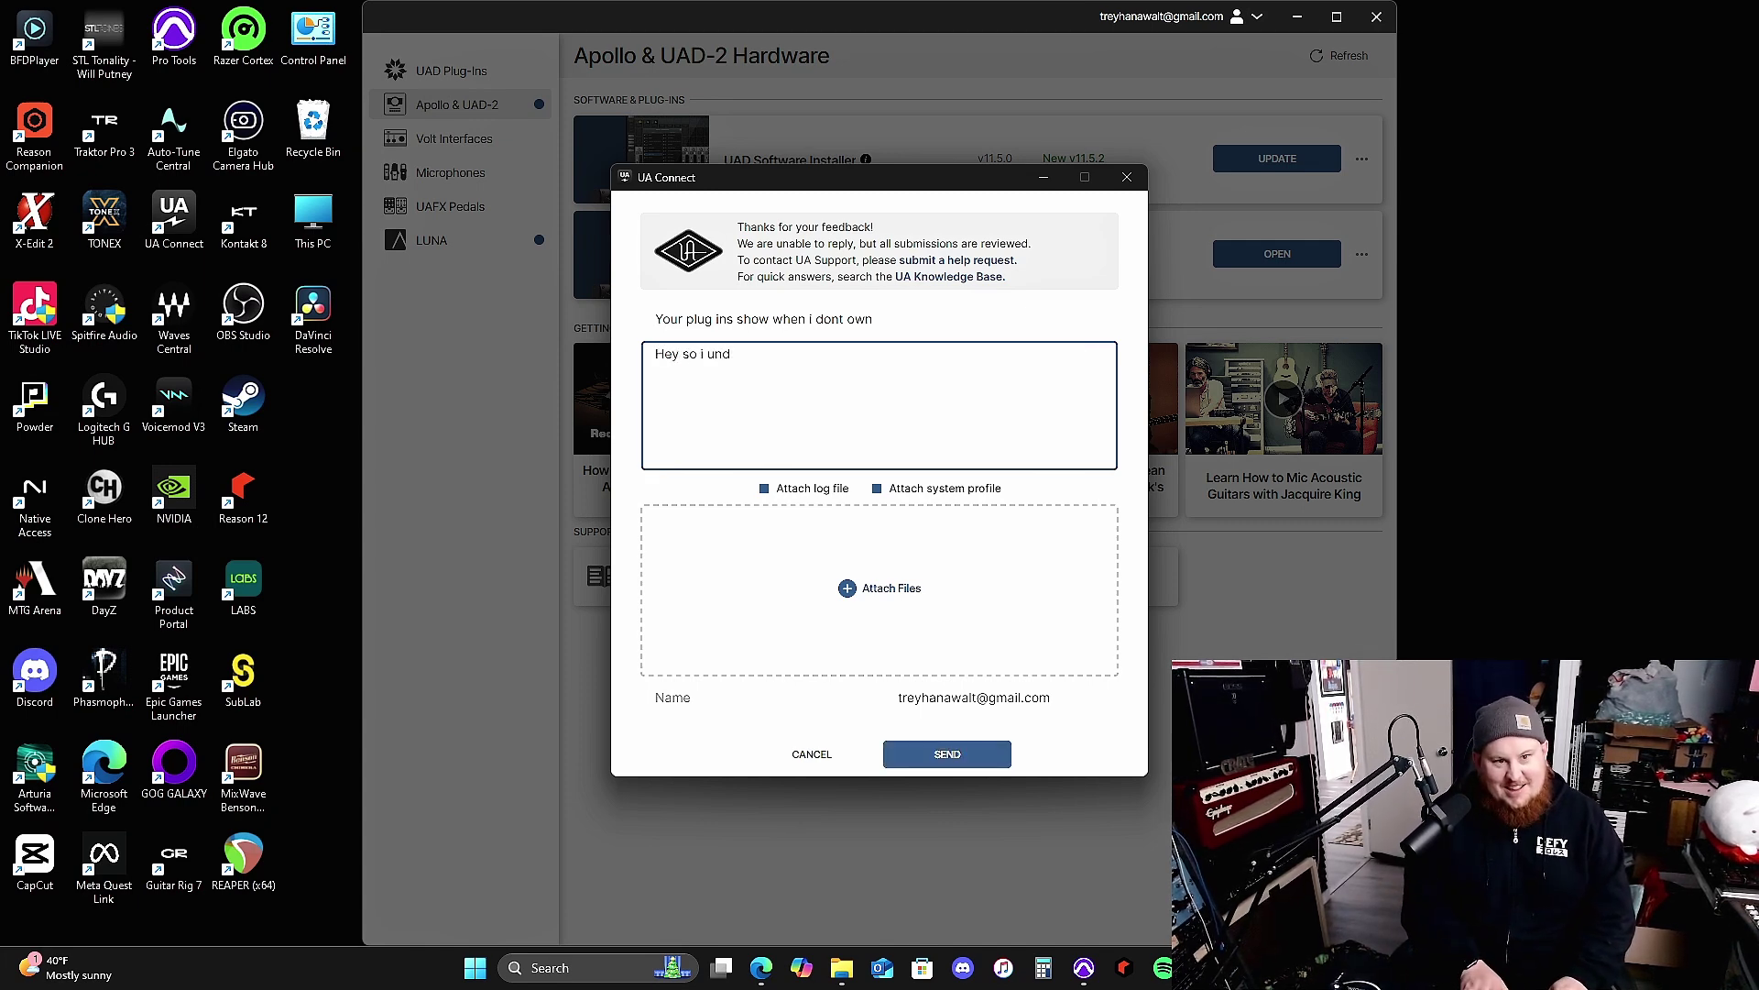
text(reerstand youre)
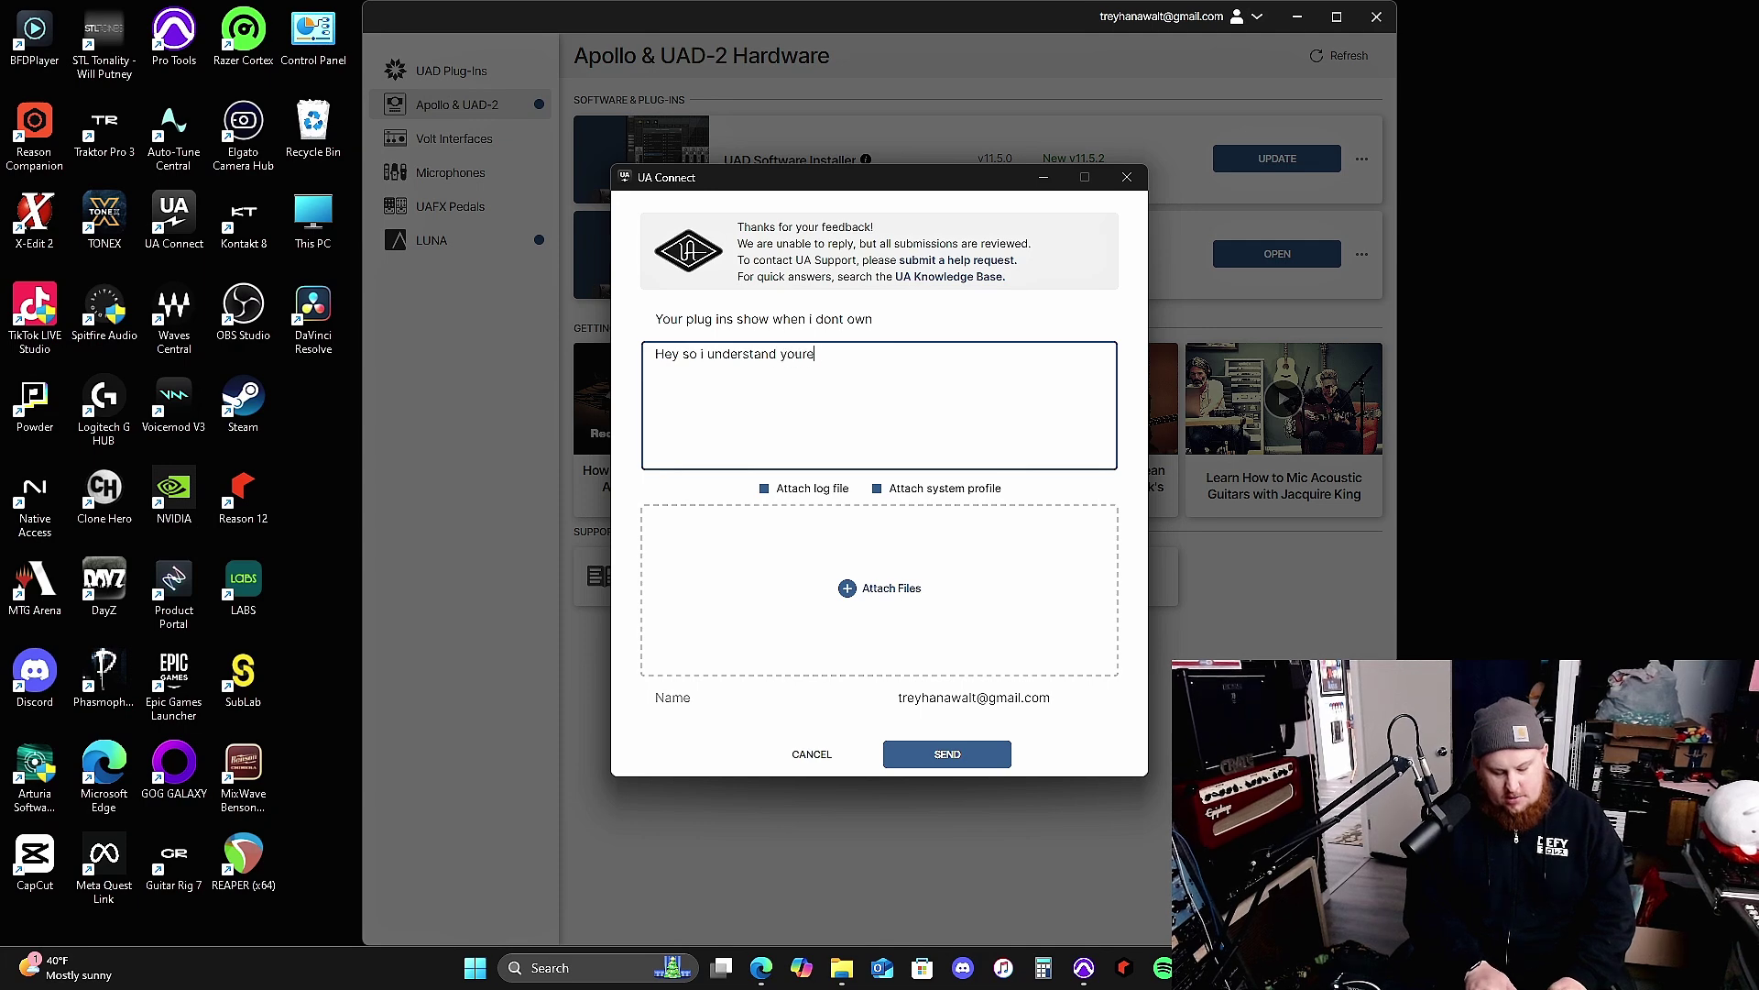
key(BackSpace)
key(BackSpace)
text('re tactcis as fa)
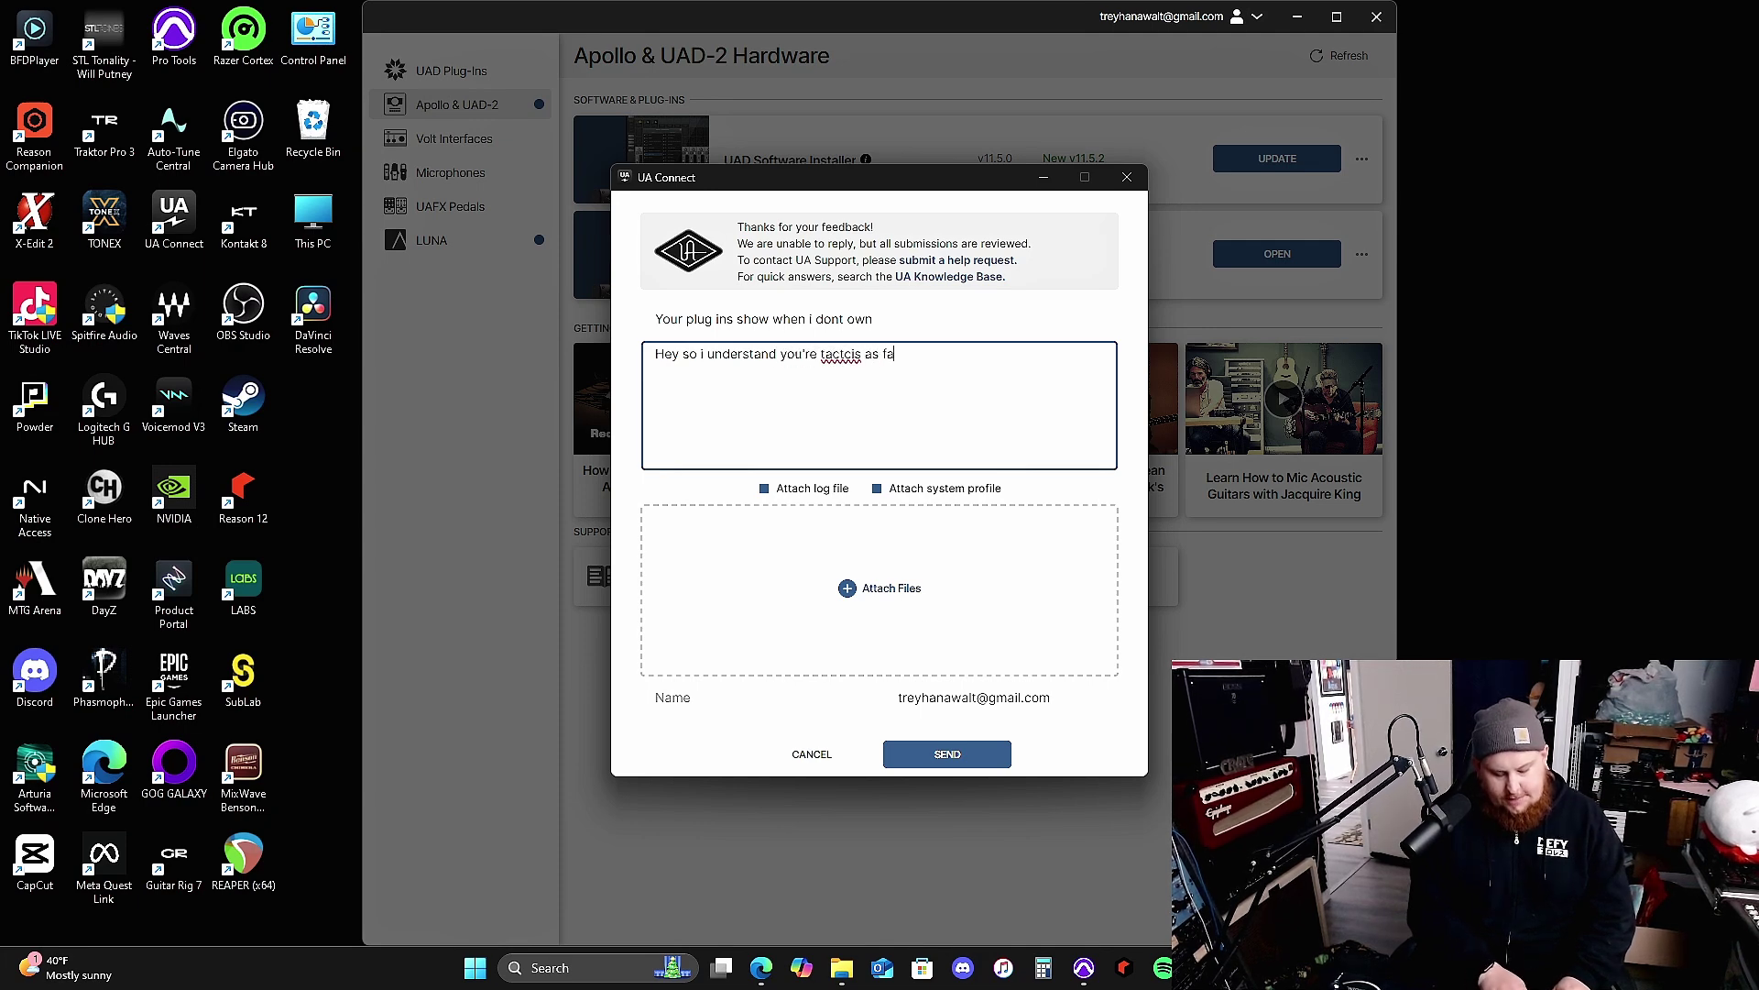
text(r as marketing a)
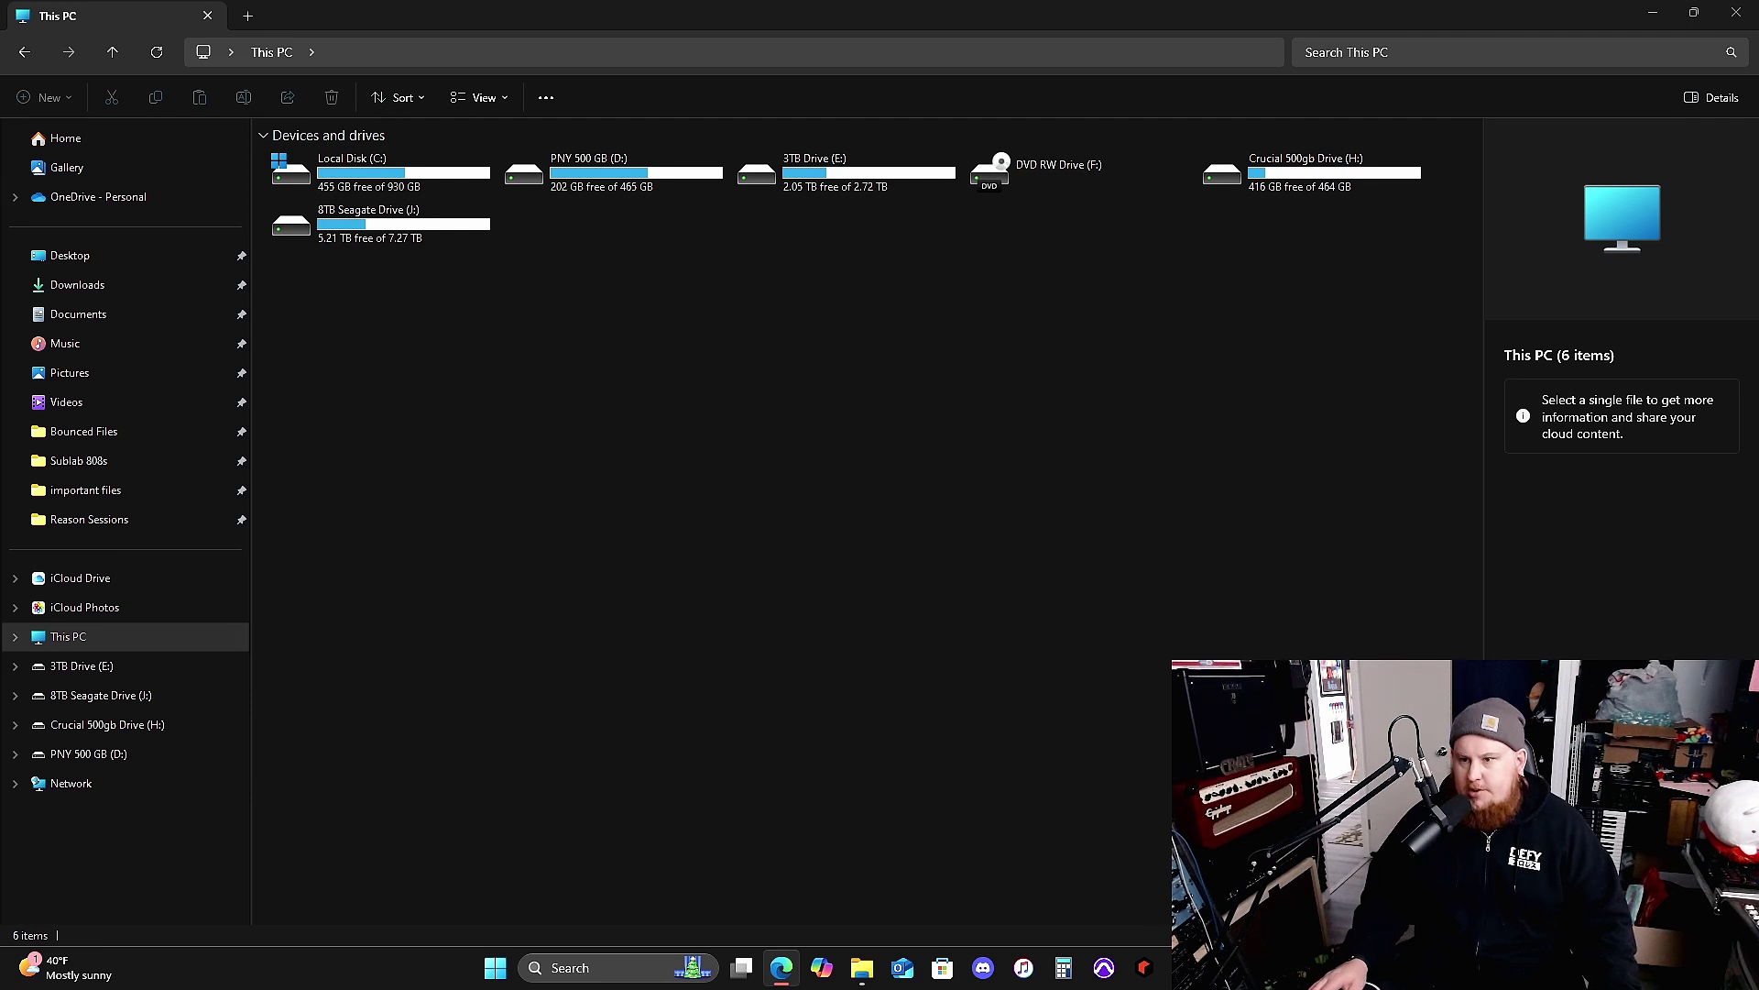
Navigate from Local Disk (C:) through Program Files\Common Files\Avid\Audio into the Plug-Ins folder
double_click(323, 177)
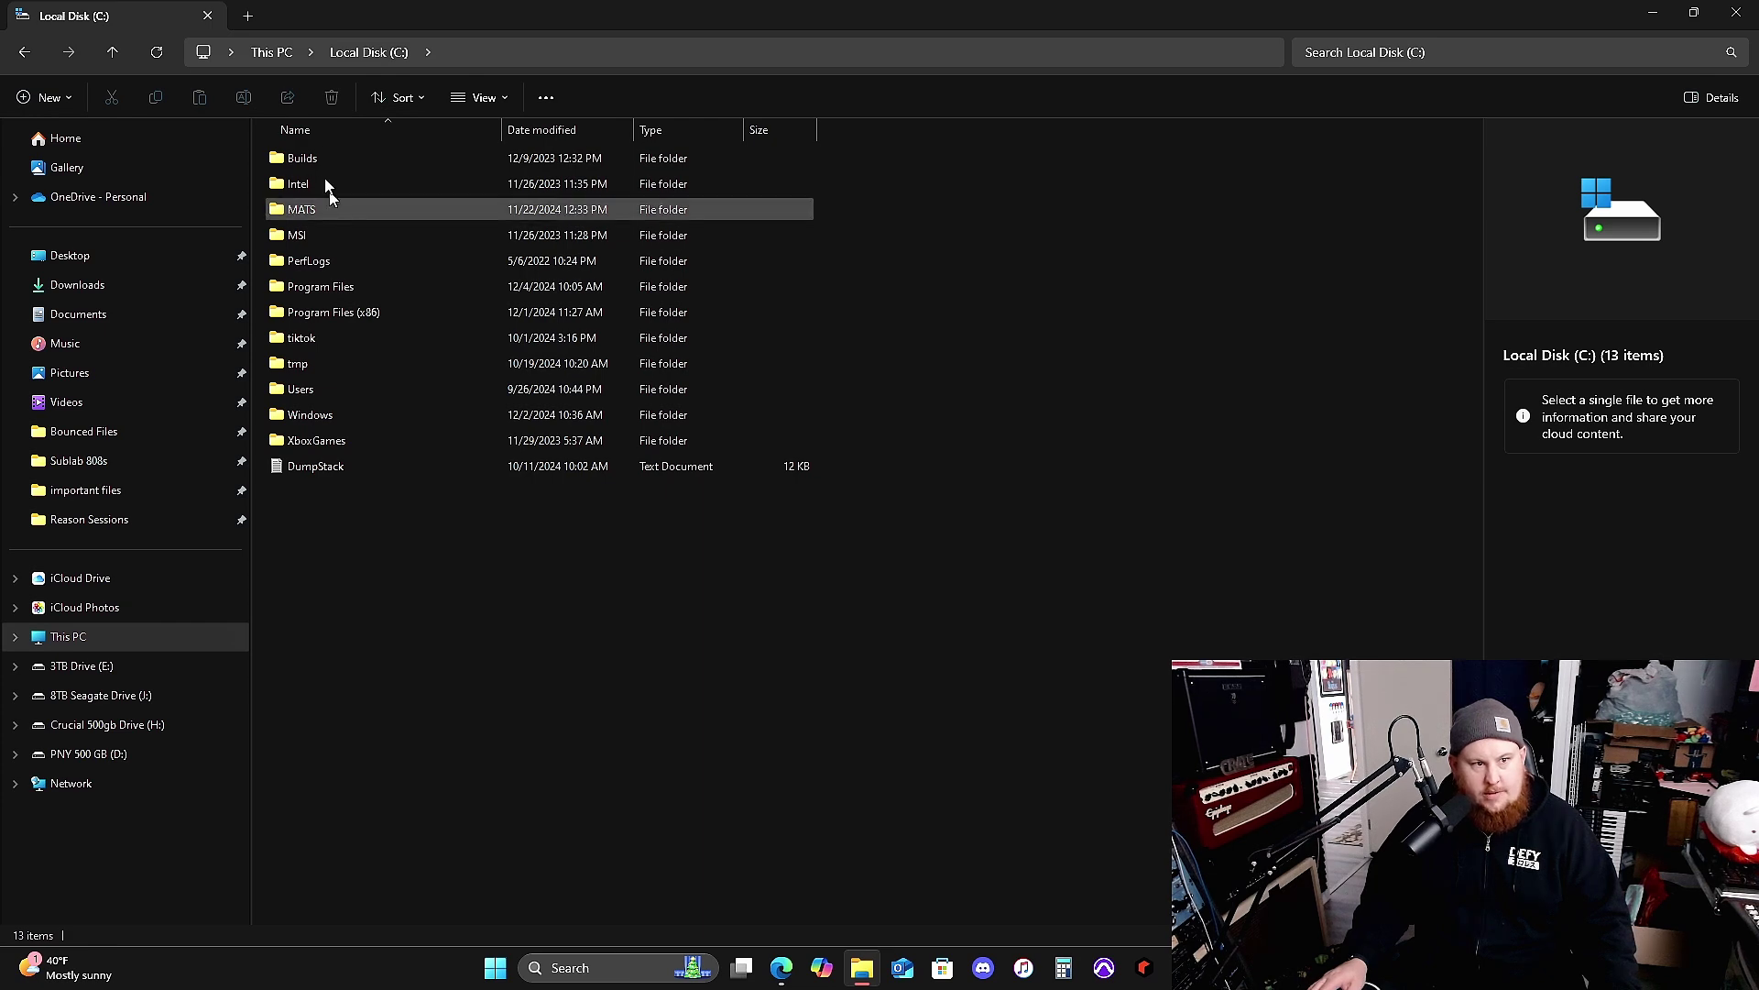
double_click(378, 292)
scroll(345, 361, down, 3)
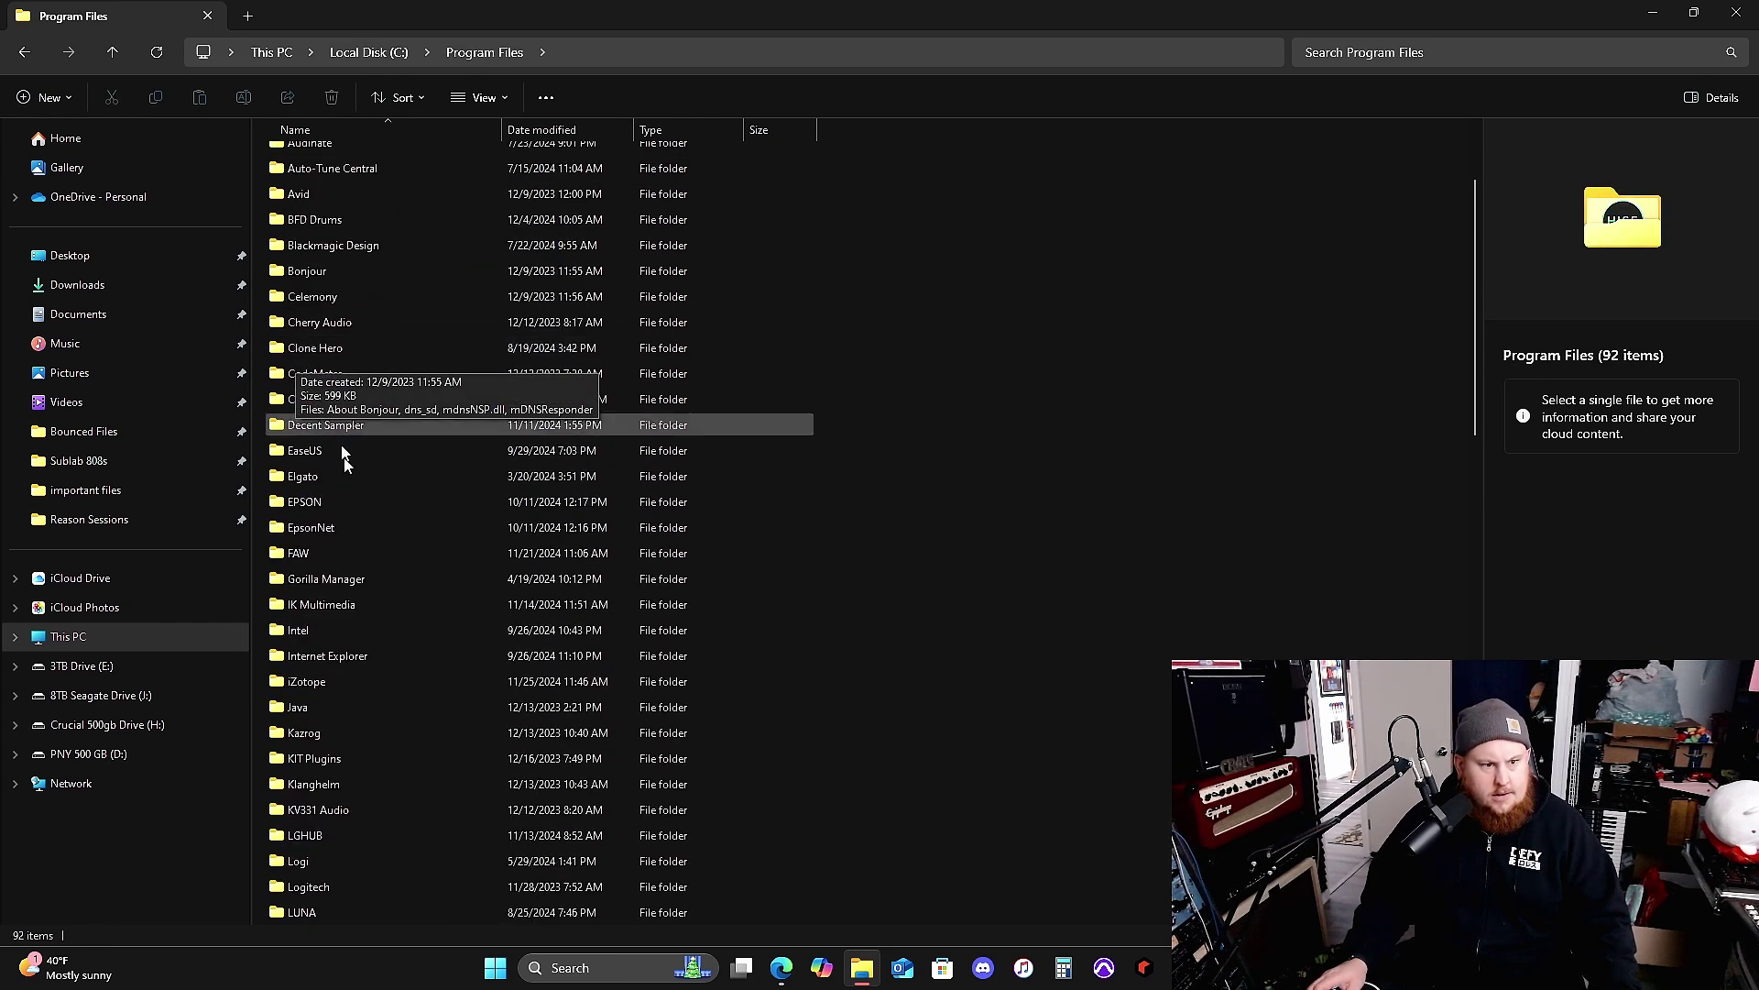
double_click(348, 399)
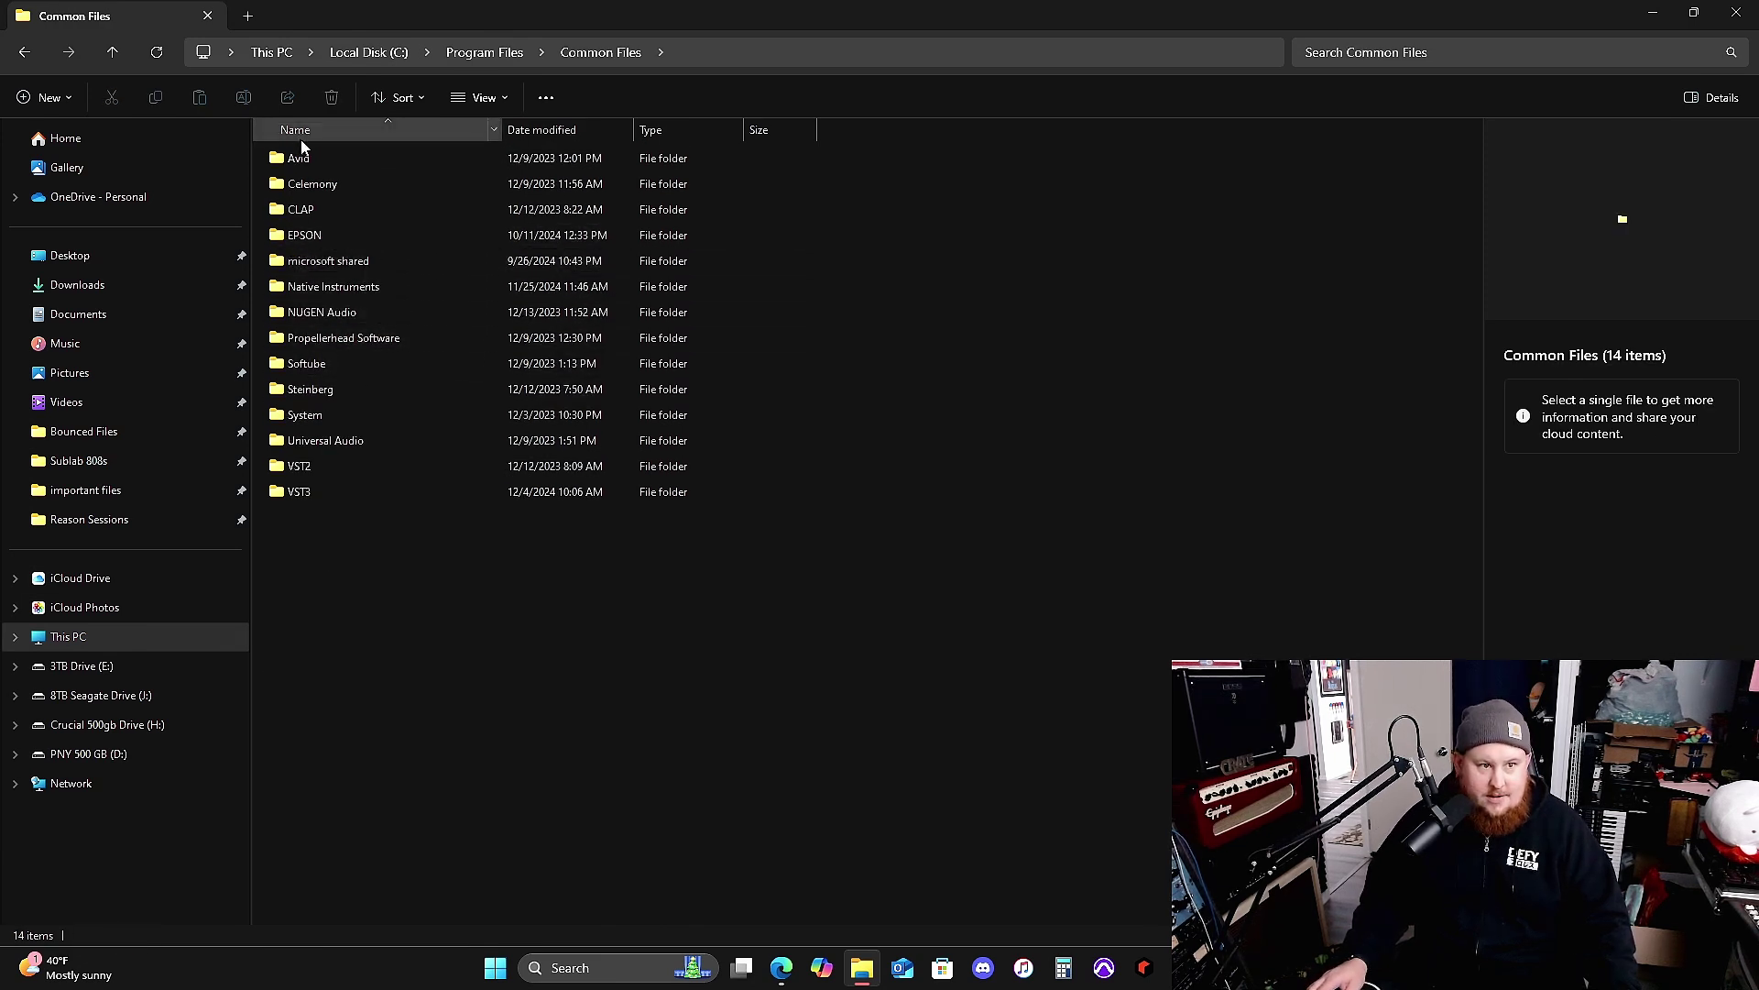
double_click(313, 161)
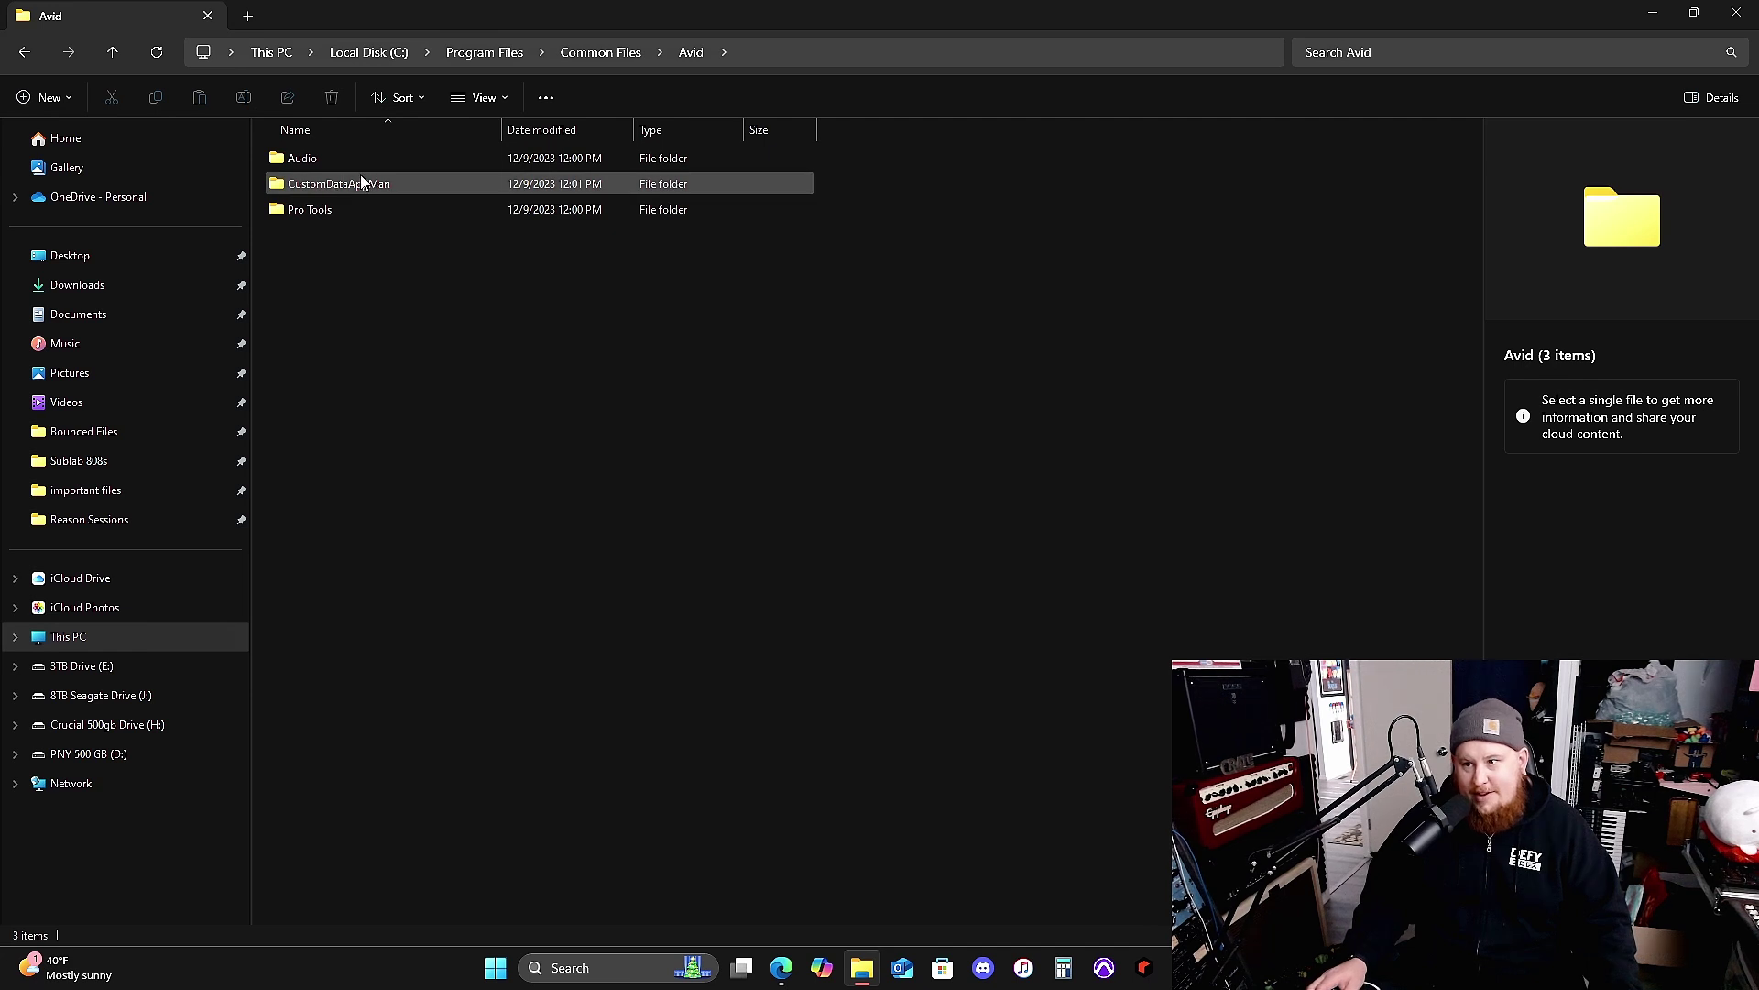
double_click(306, 161)
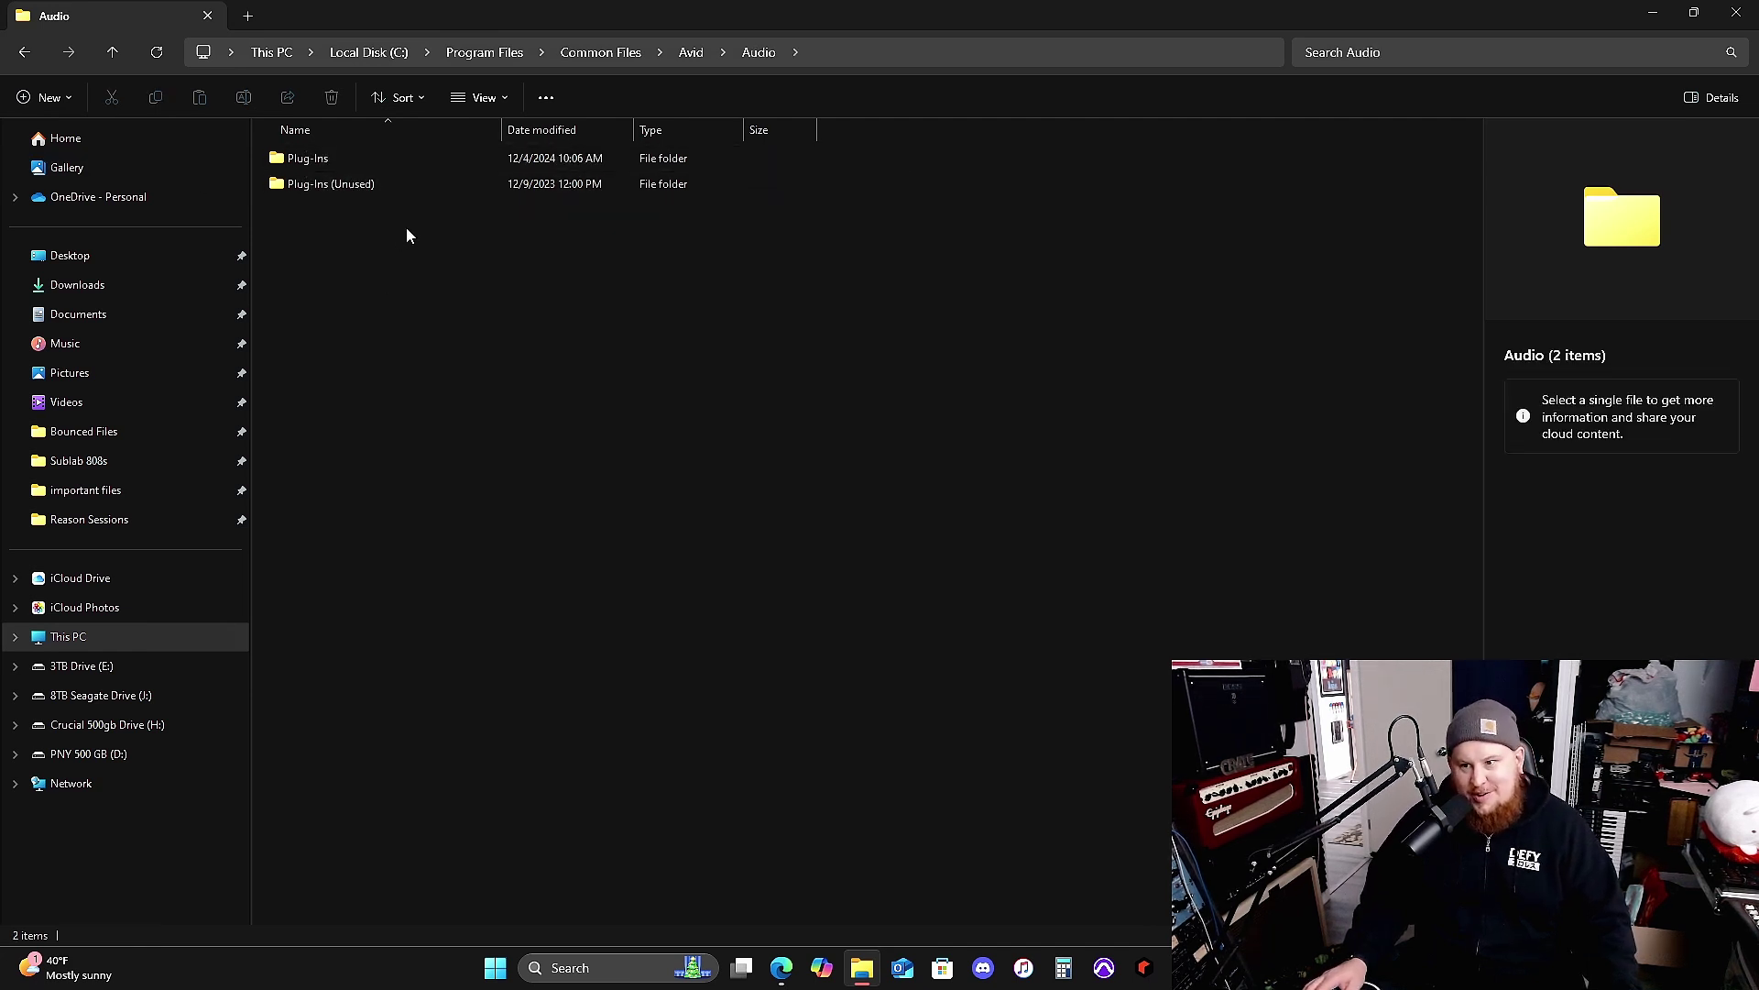
double_click(320, 159)
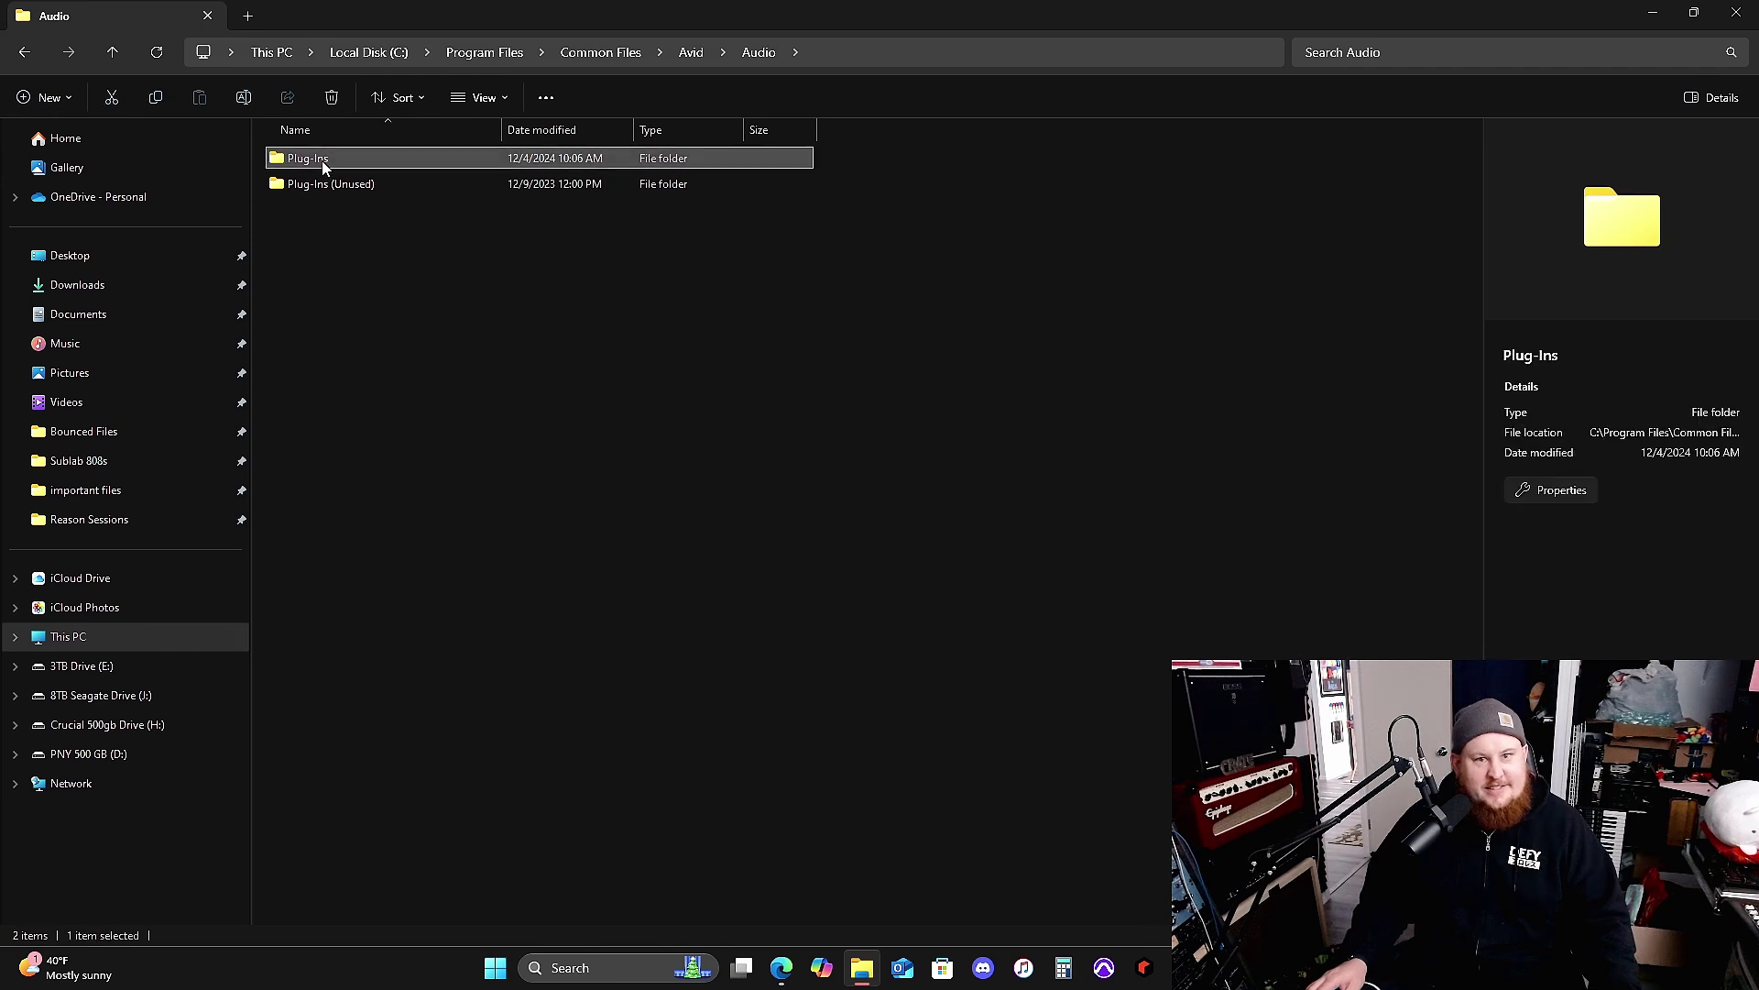
Jump to the uaudio_ plug-in folders, bringing the Universal Audio folder into view
scroll(344, 358, down, 8)
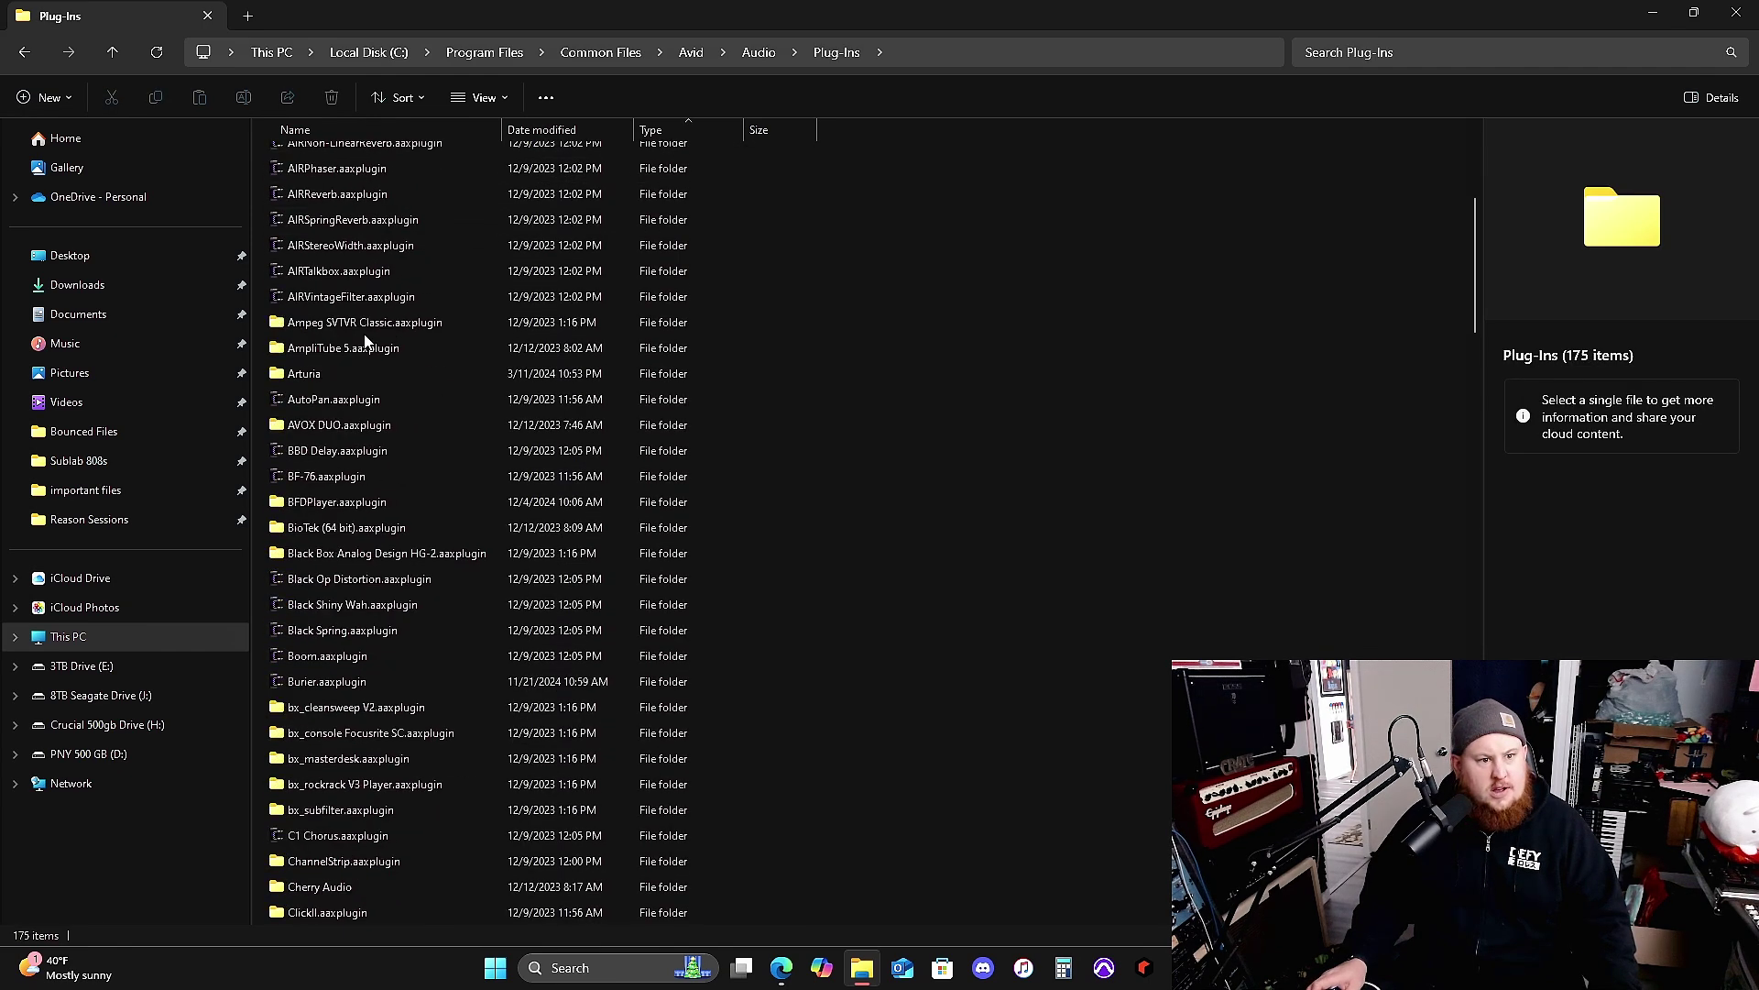
click(357, 376)
key(u)
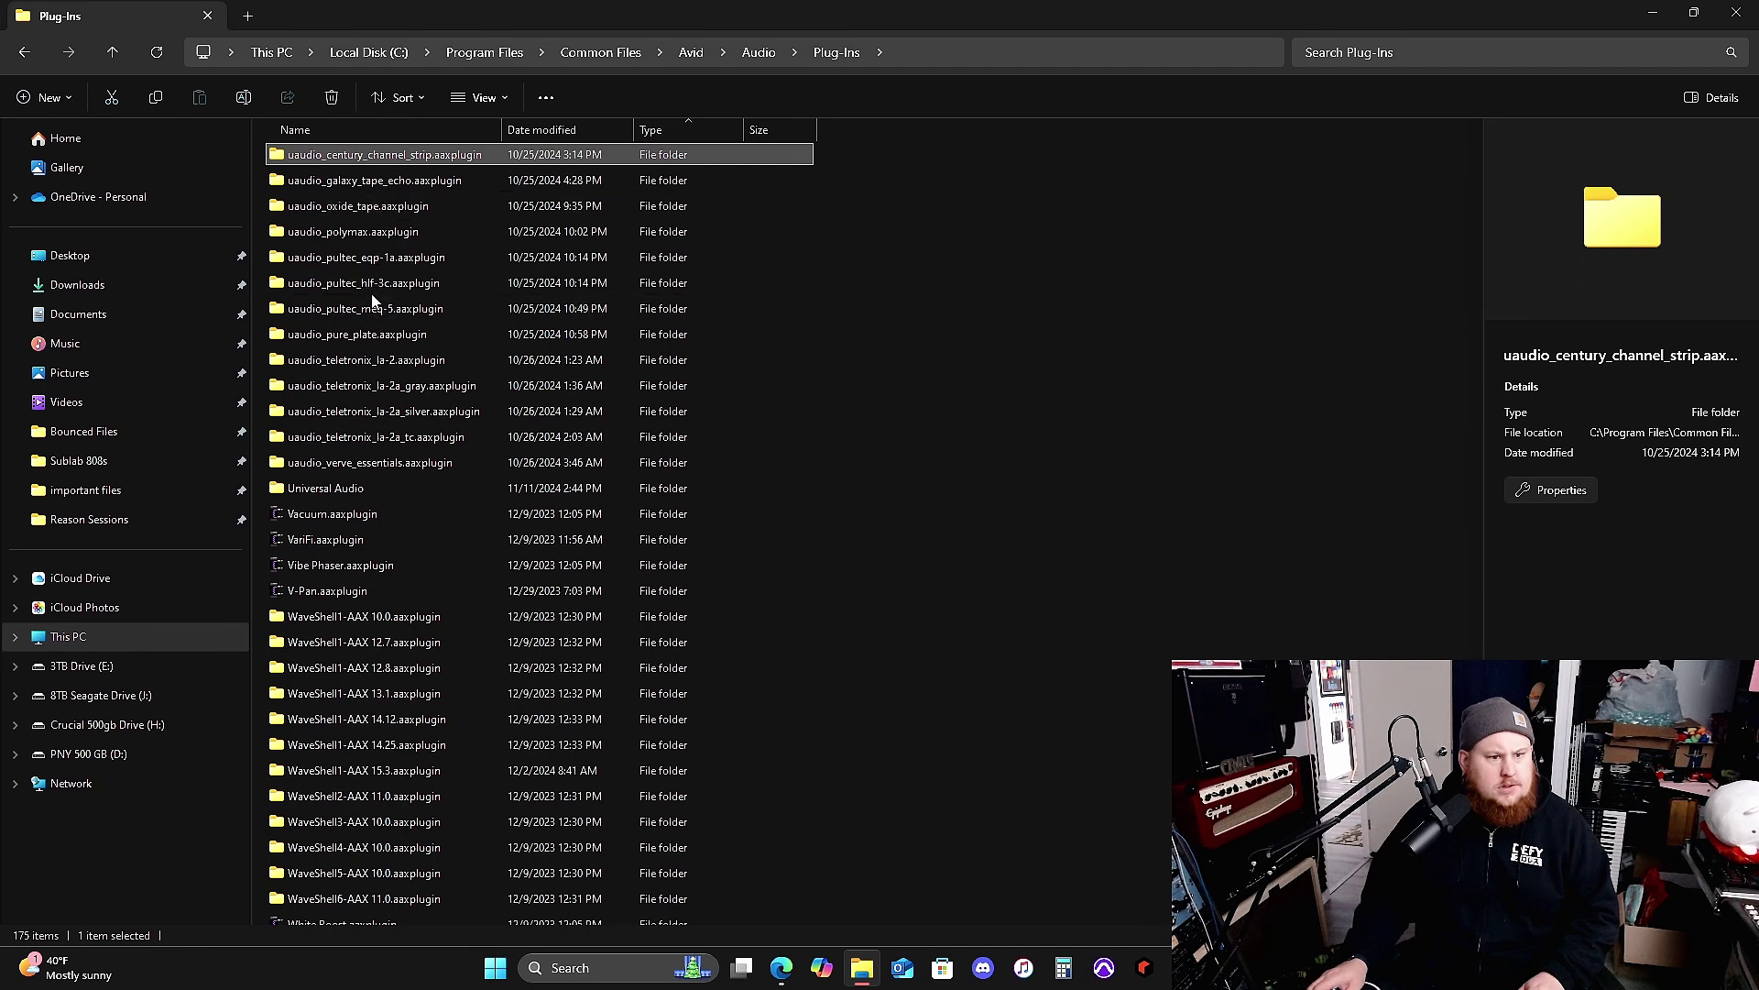
scroll(366, 284, up, 1)
scroll(363, 301, up, 1)
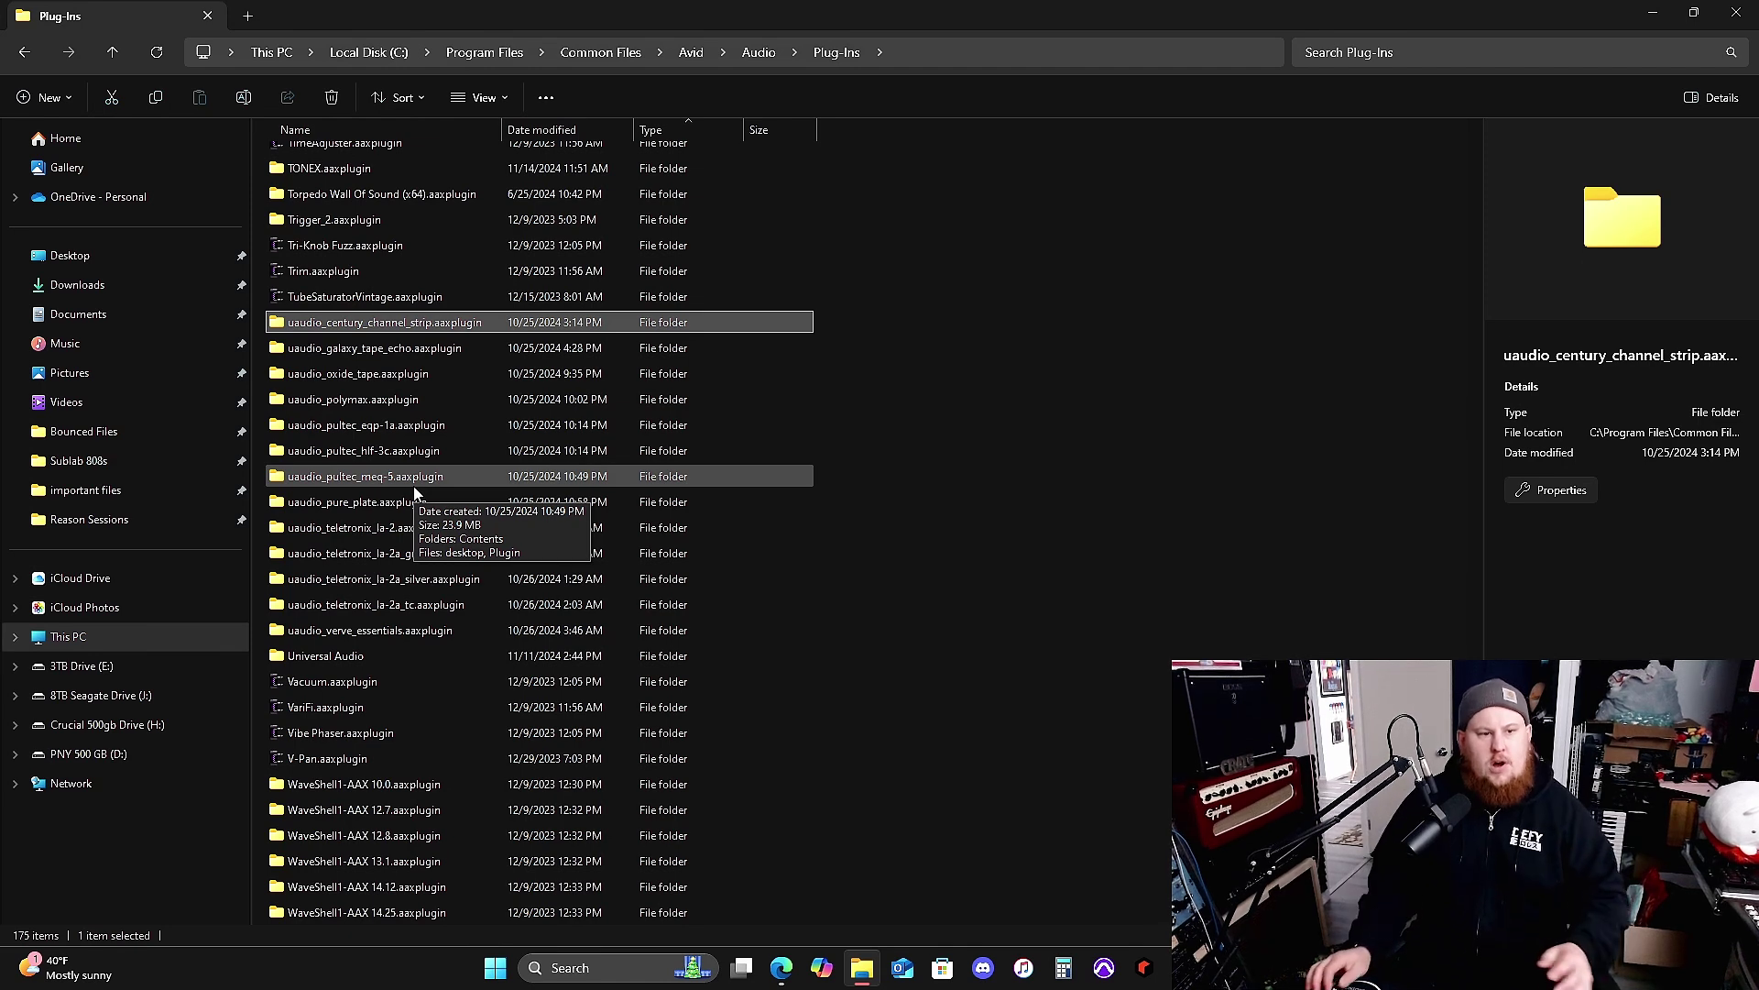
Open the Universal Audio folder and scroll through its 215 UAD .aaxplugin folders
double_click(364, 656)
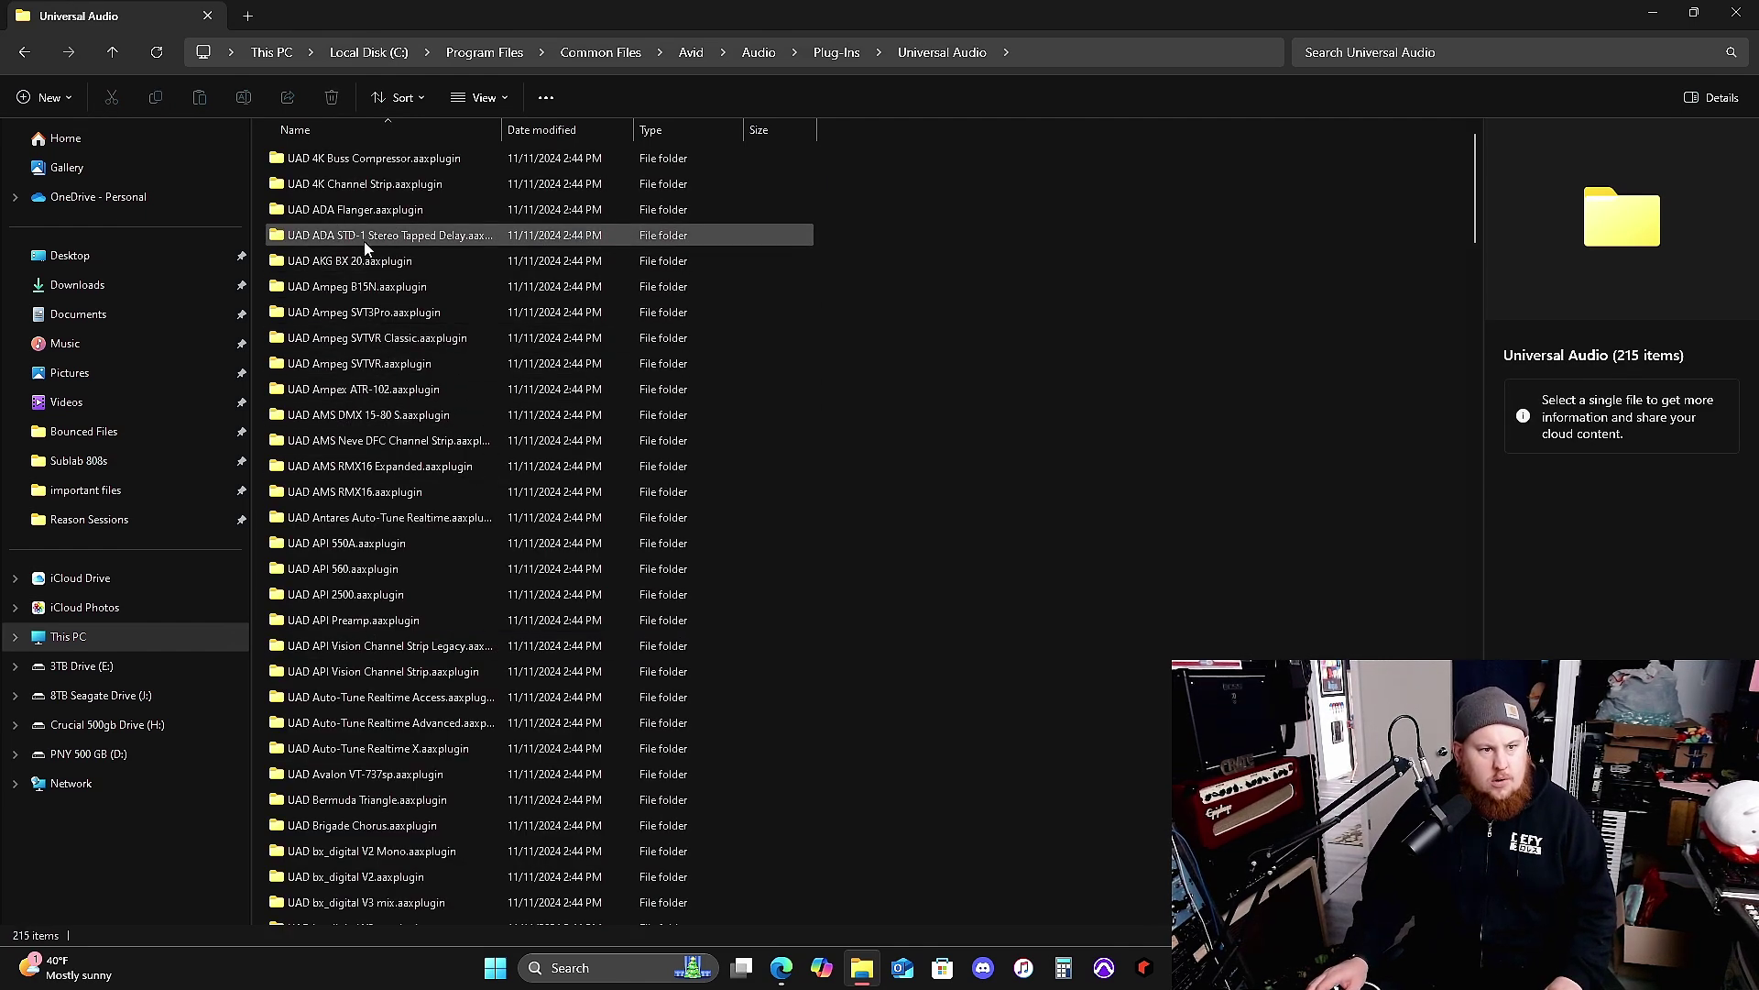
scroll(364, 245, down, 5)
scroll(365, 246, down, 10)
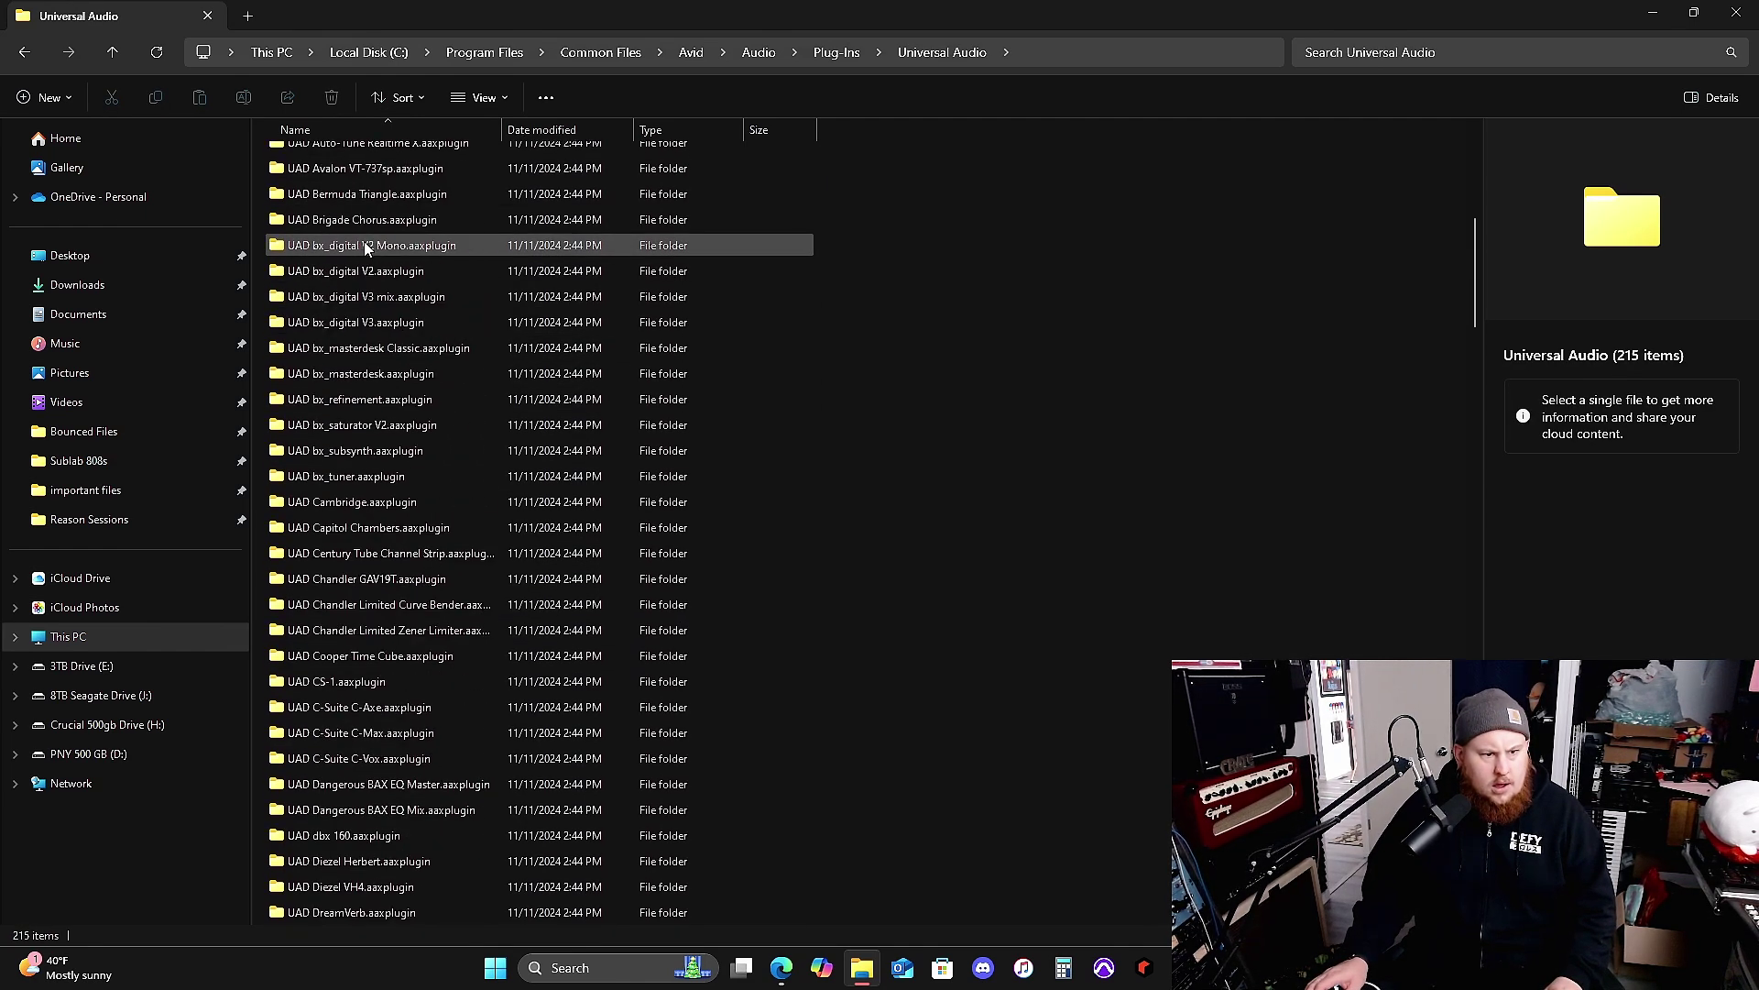
scroll(372, 247, down, 20)
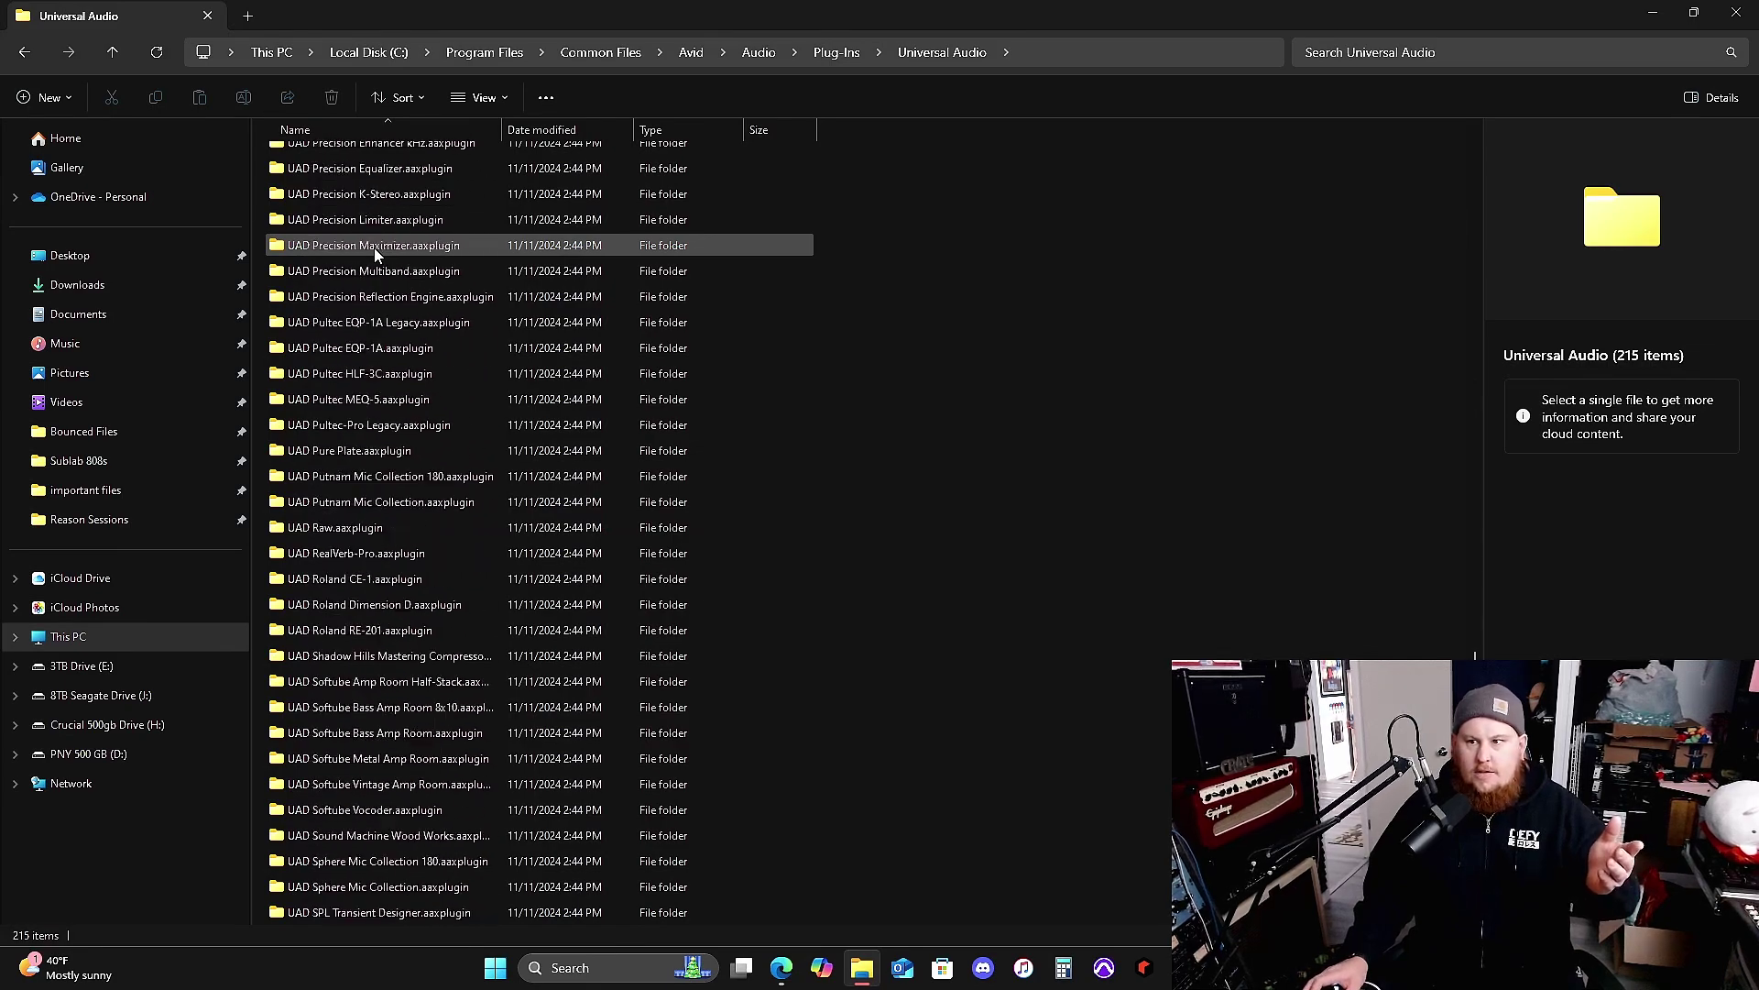
scroll(374, 249, up, 3)
scroll(374, 275, down, 3)
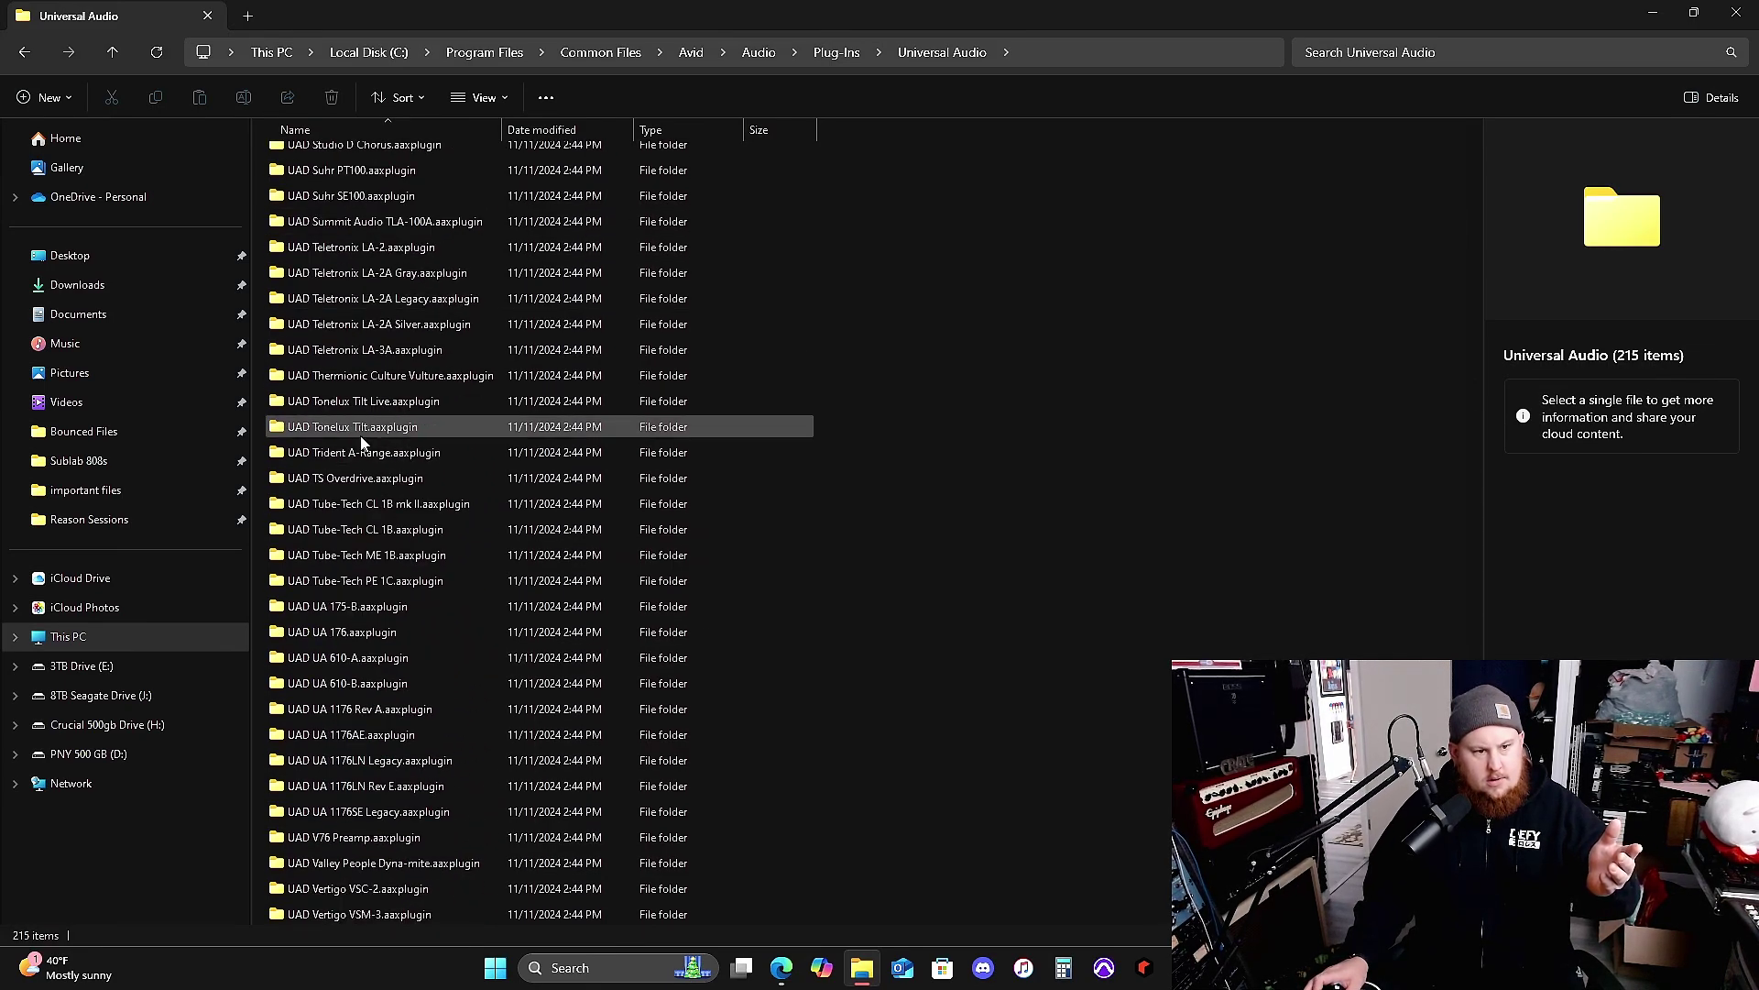
scroll(366, 797, up, 20)
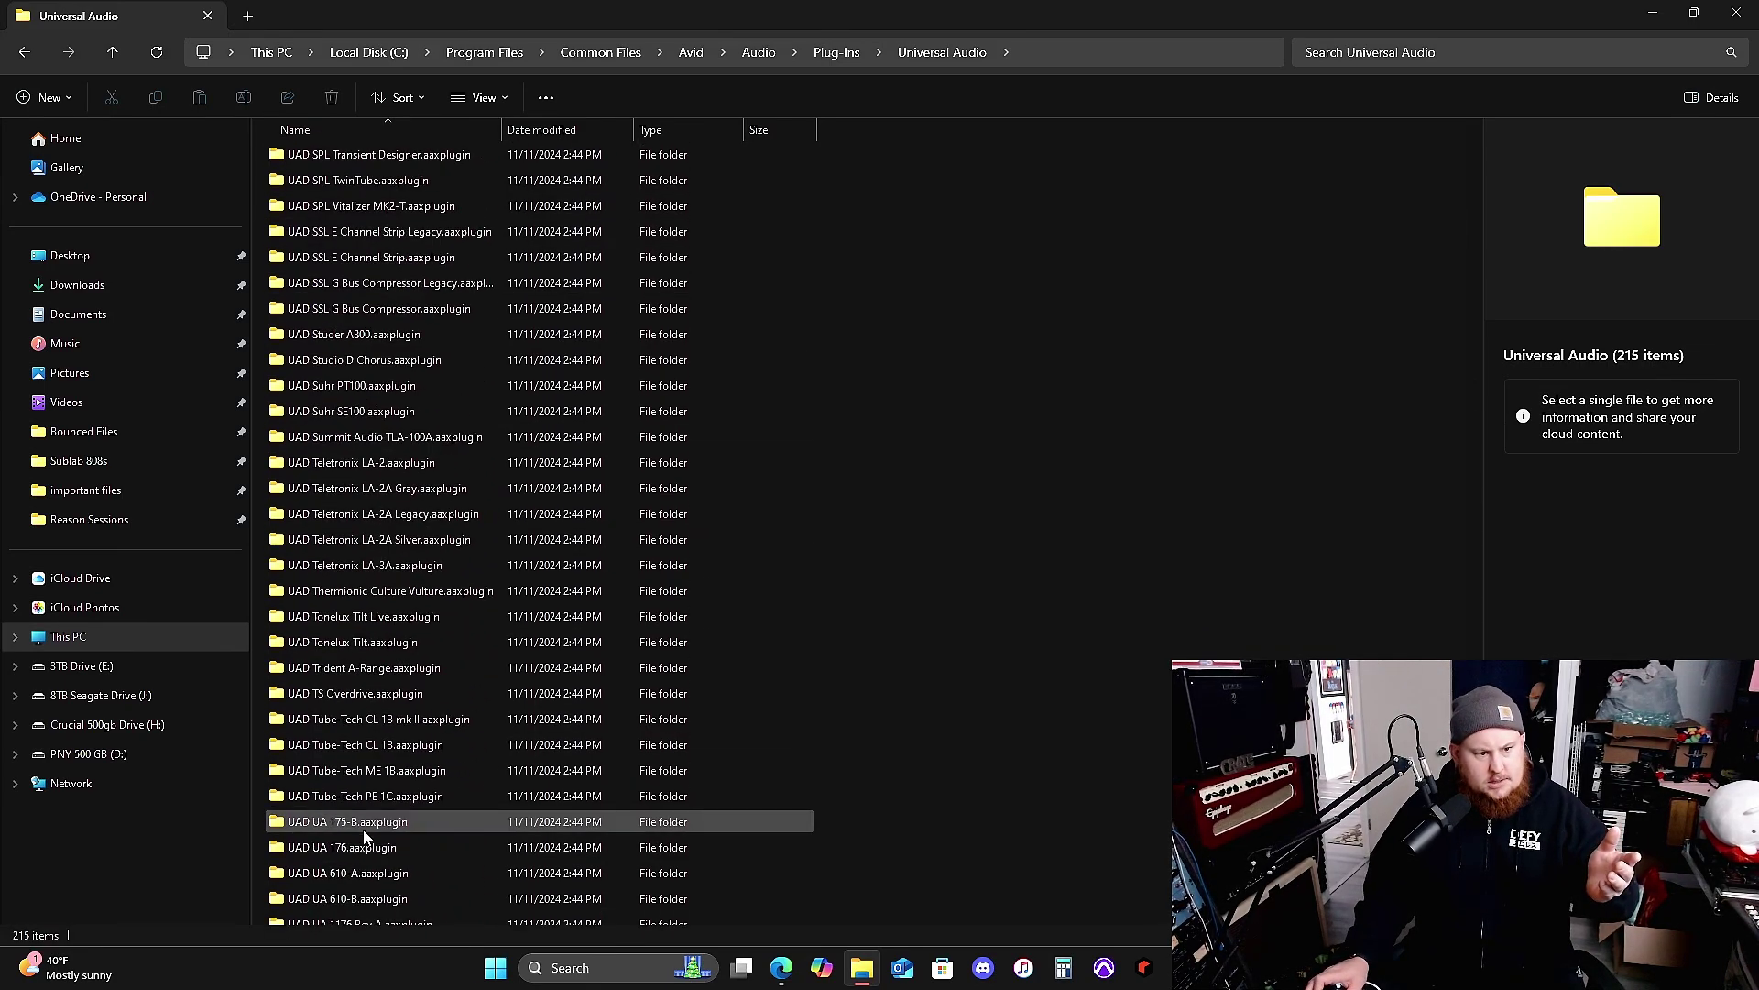
scroll(366, 793, up, 10)
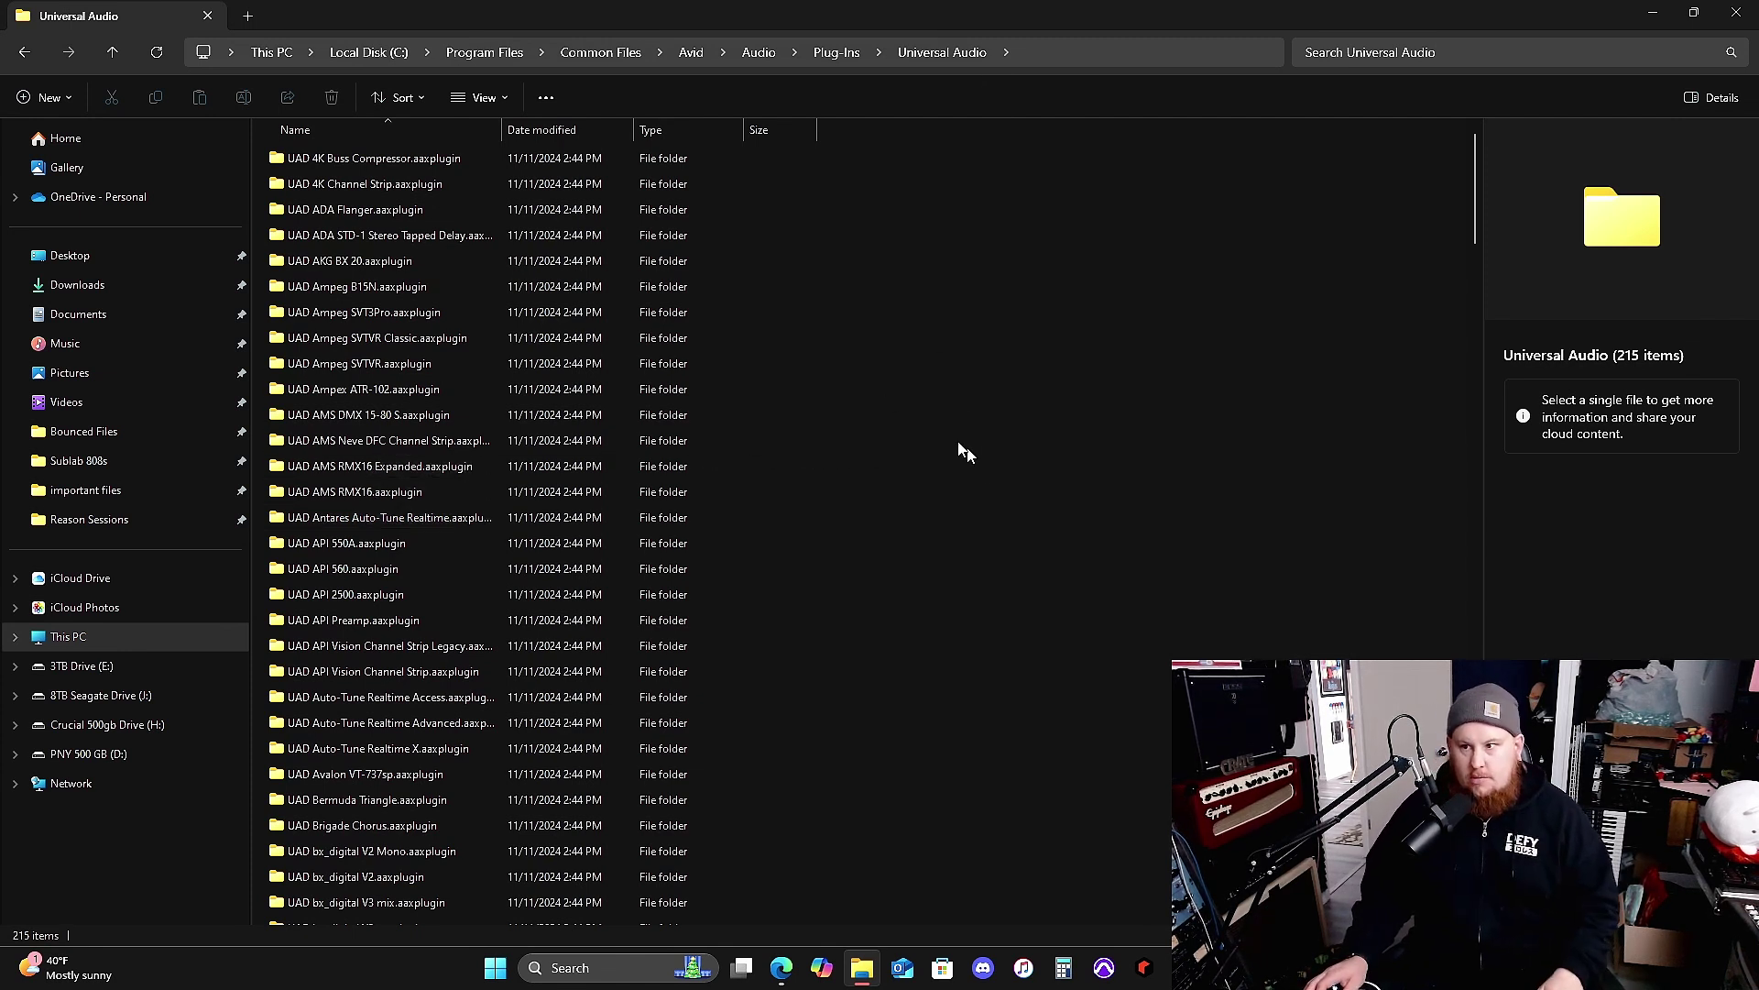
Back in Plug-Ins, delete the Universal Audio folder and close File Explorer
click(24, 55)
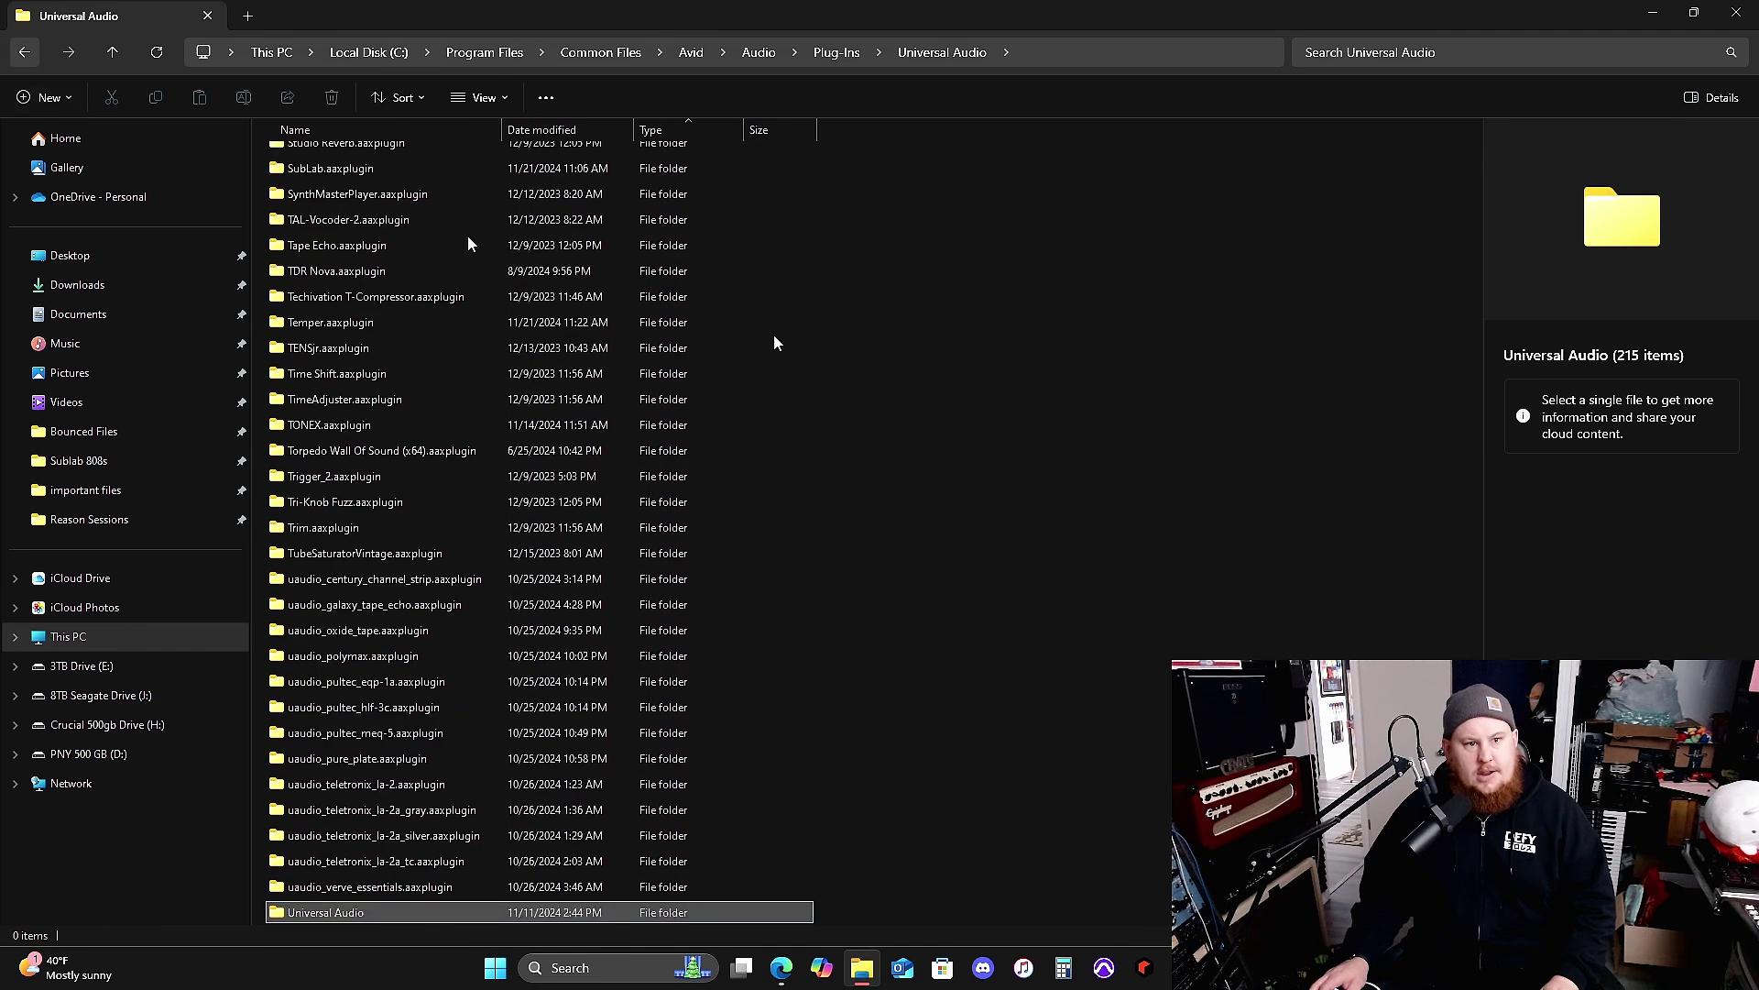
right_click(313, 916)
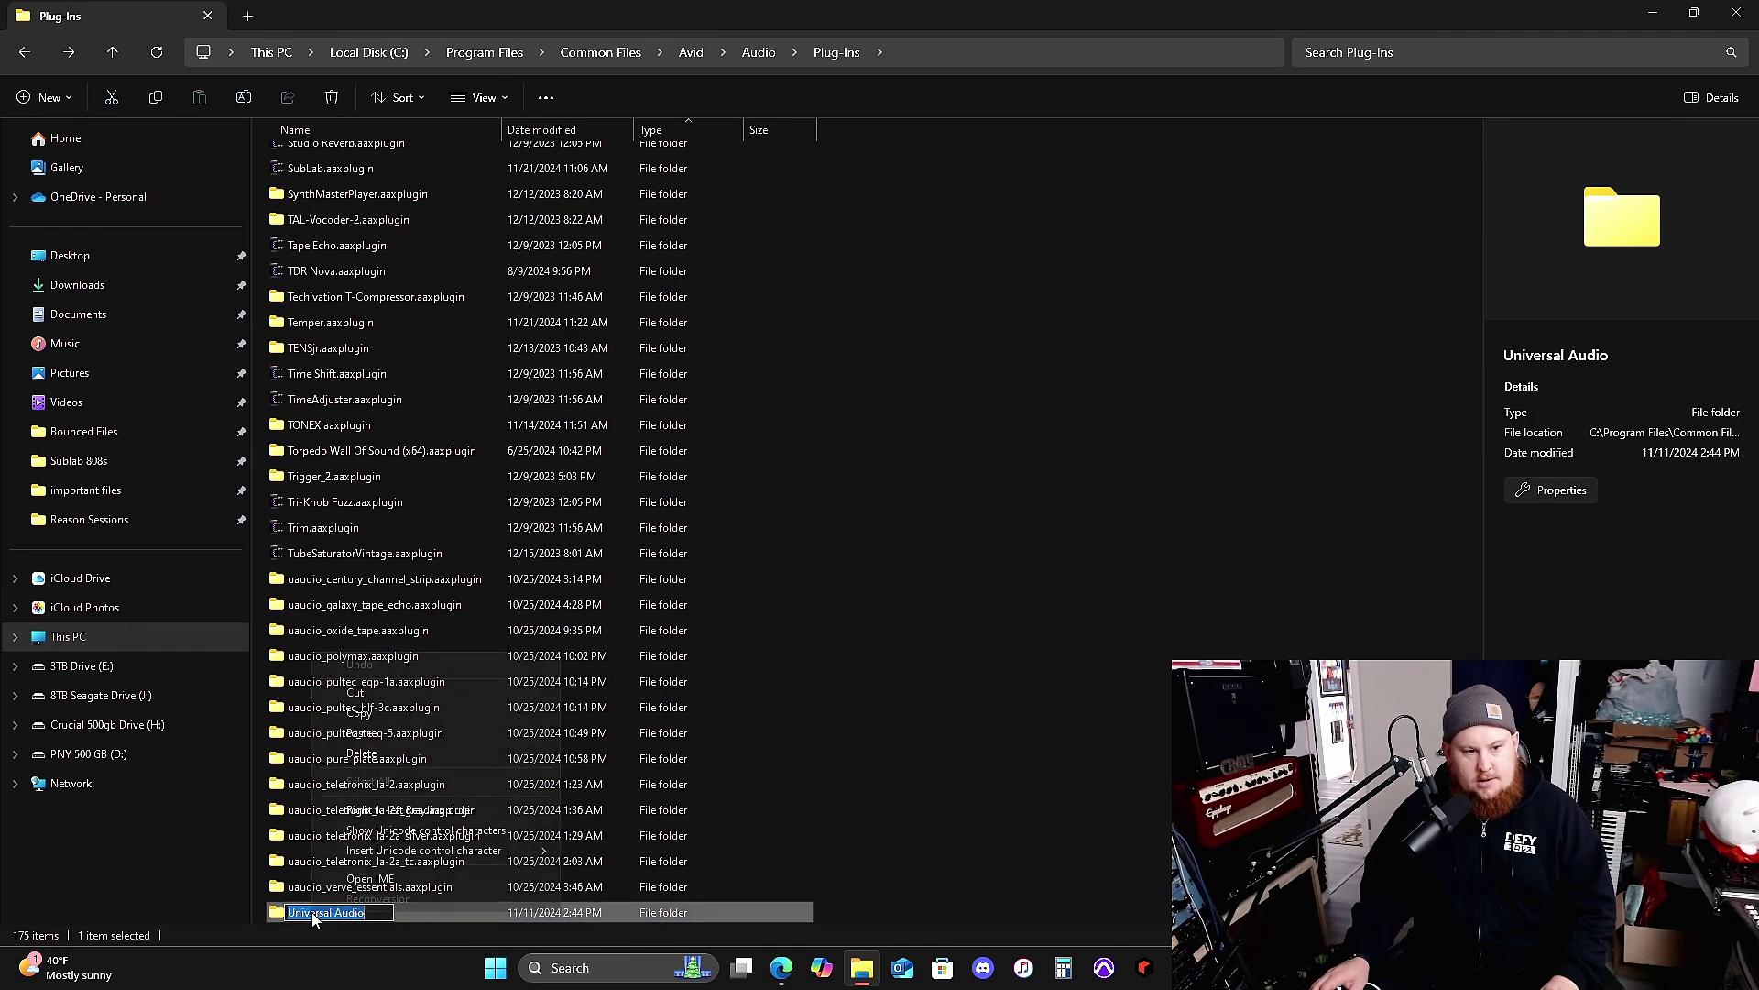
key(Escape)
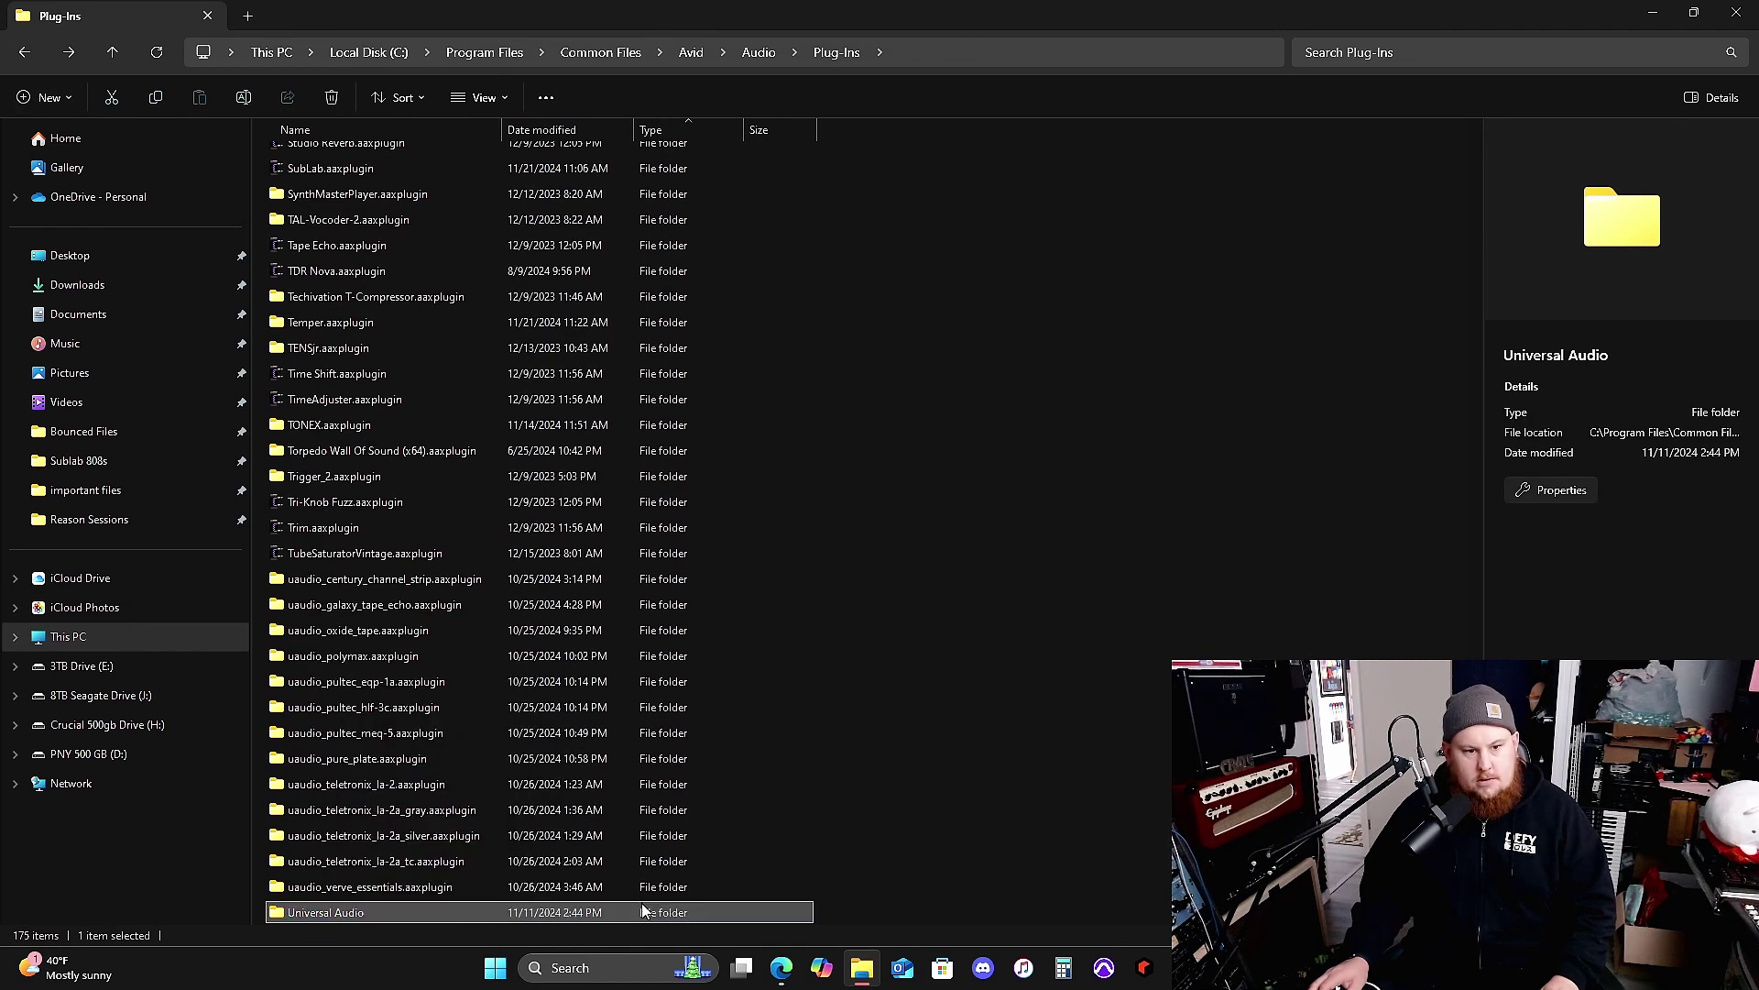
right_click(469, 912)
click(591, 889)
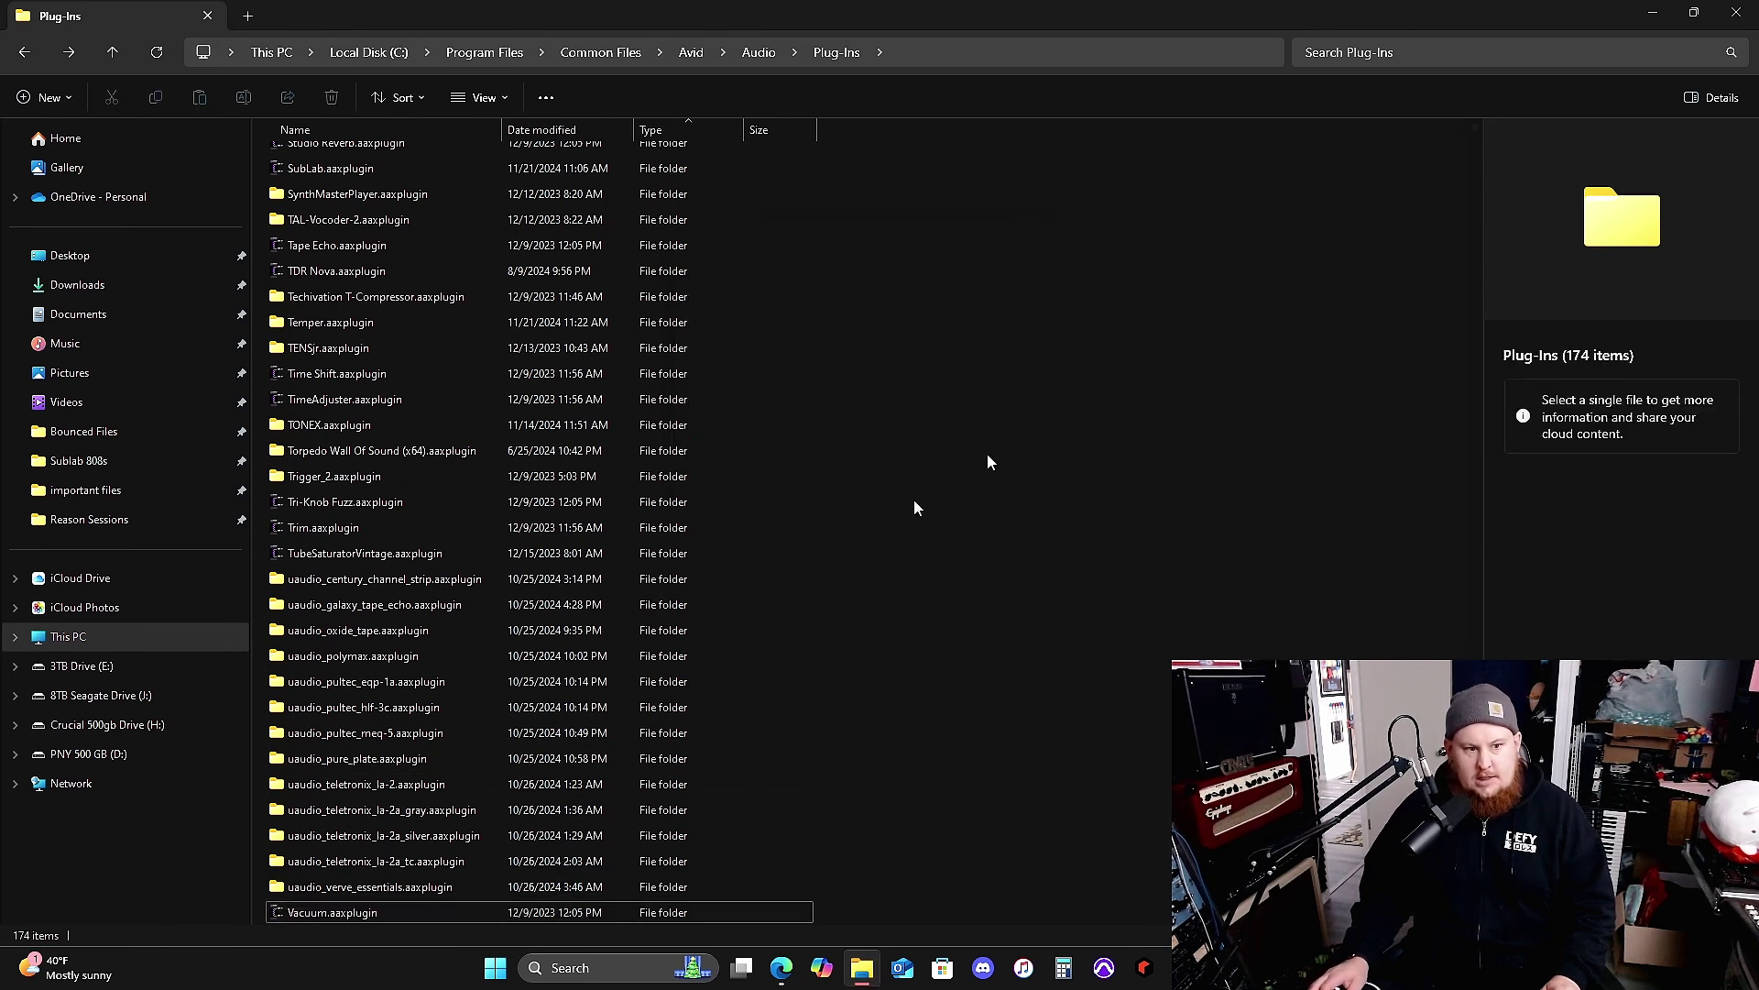
click(407, 656)
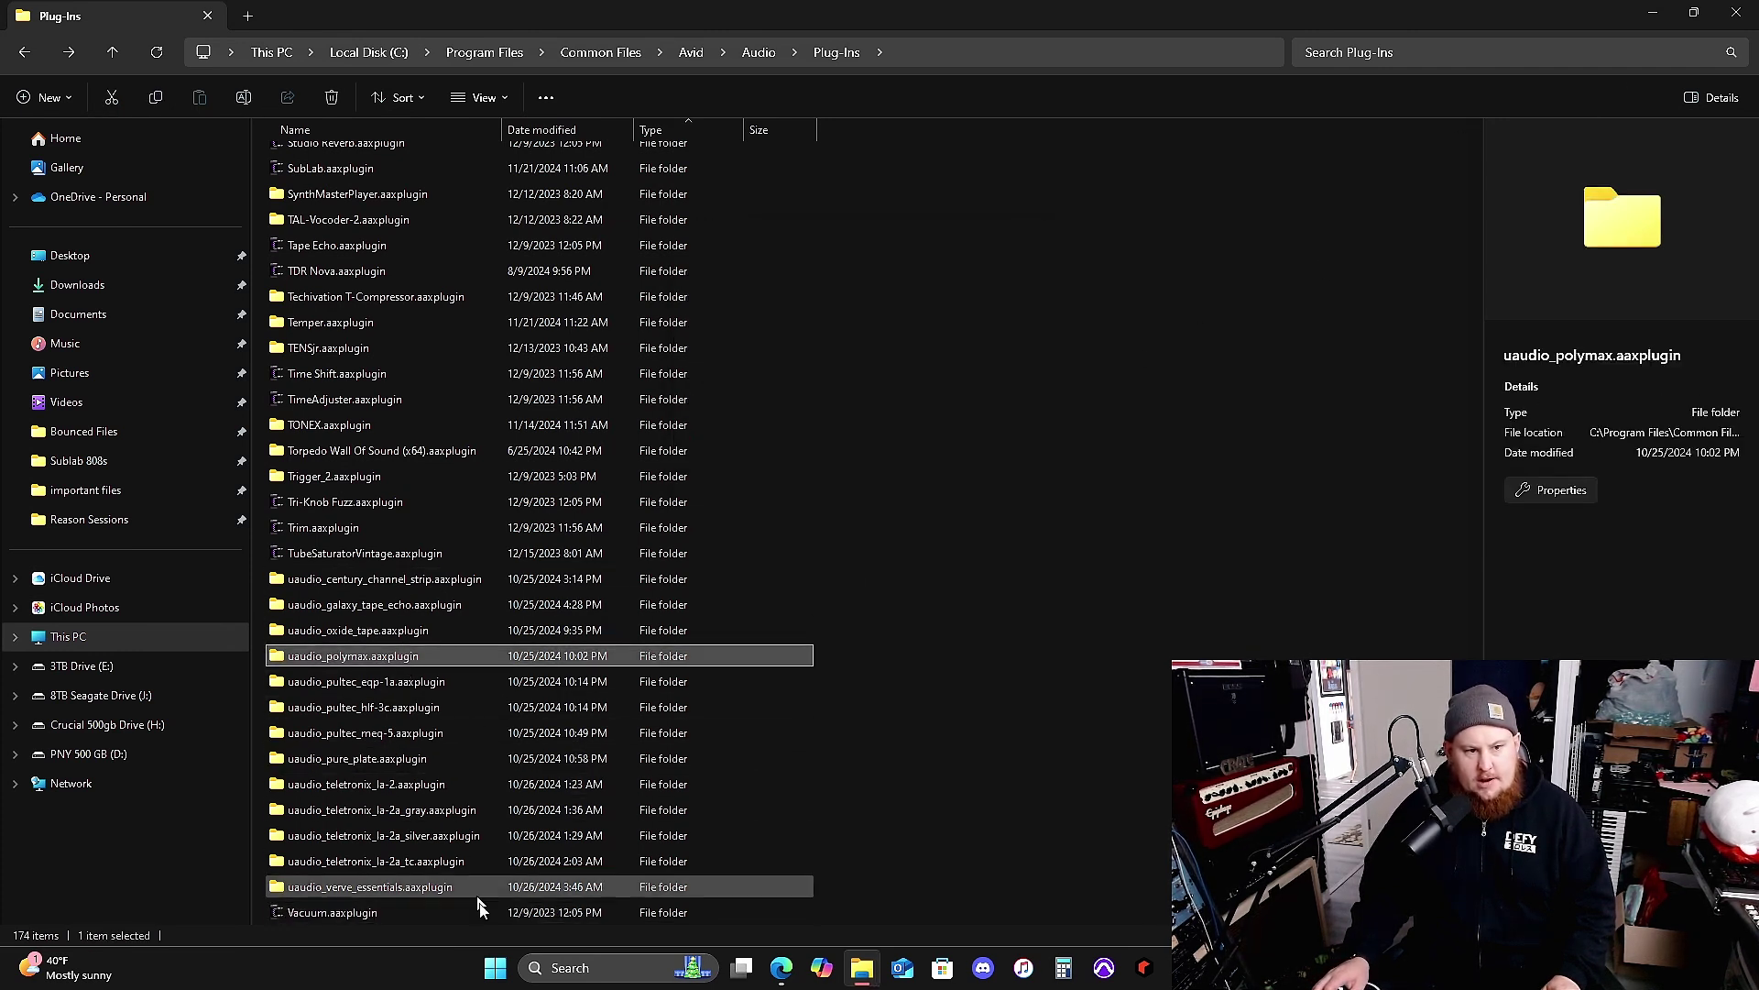
click(1736, 13)
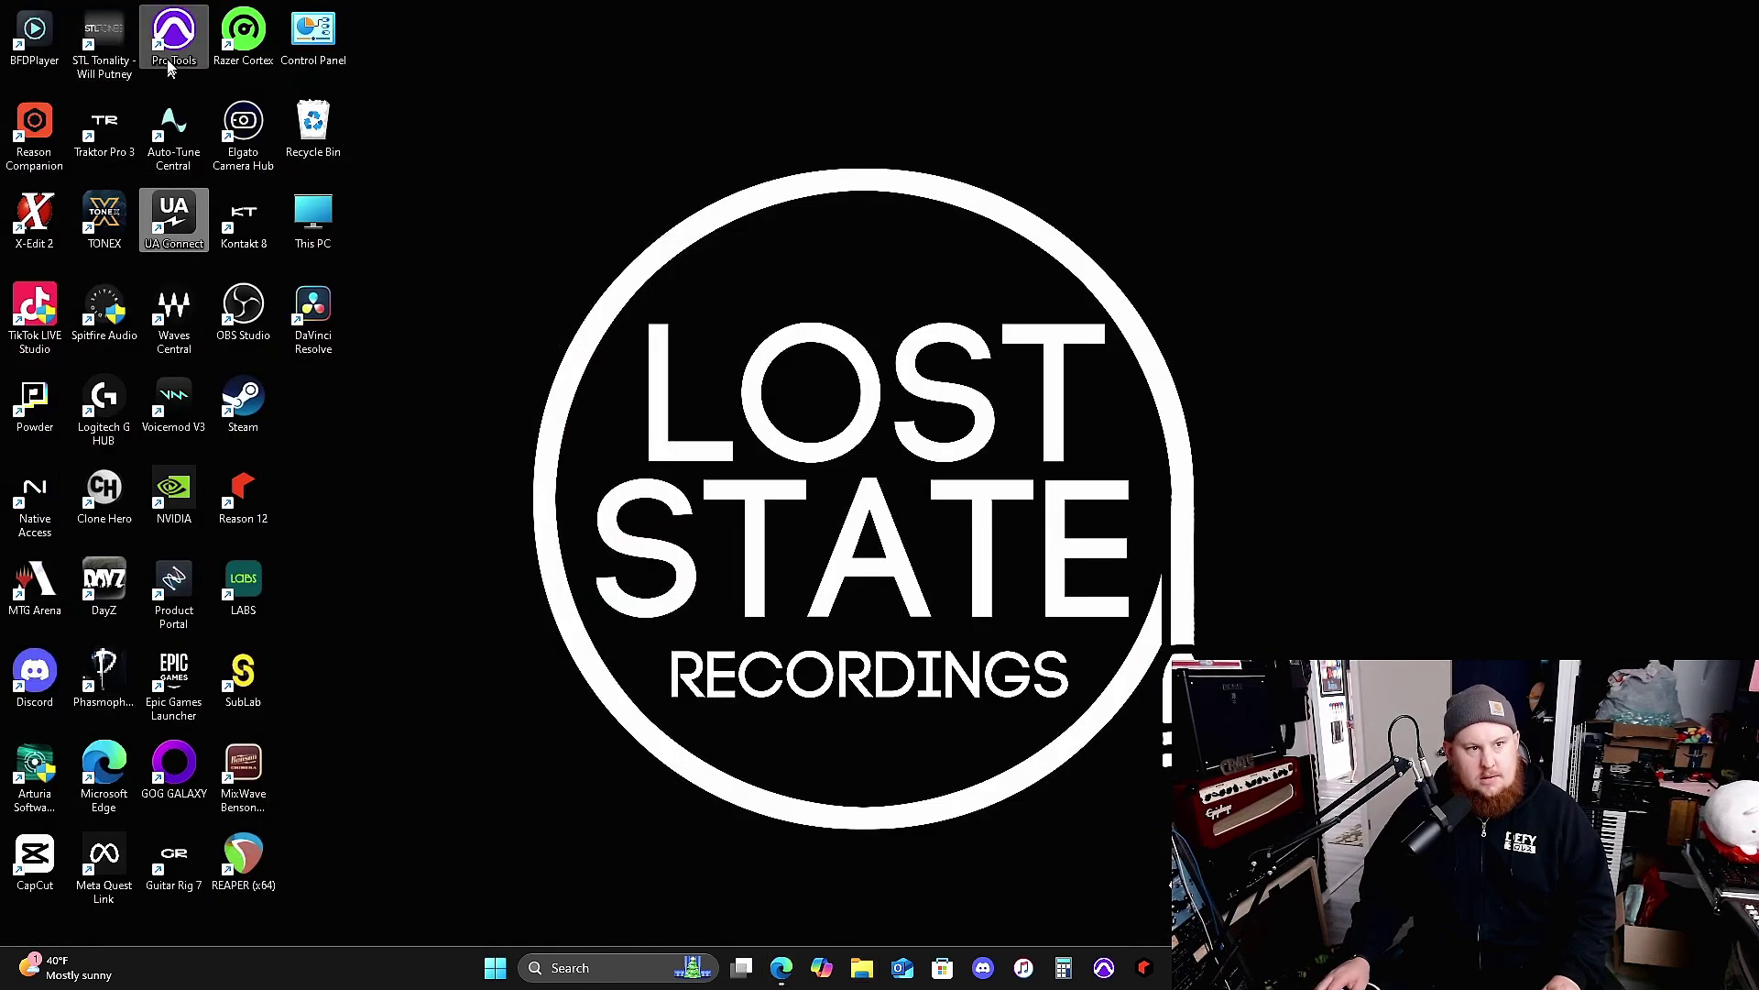
Relaunch Pro Tools with the Deaf Club session and switch to the Mix window
double_click(179, 27)
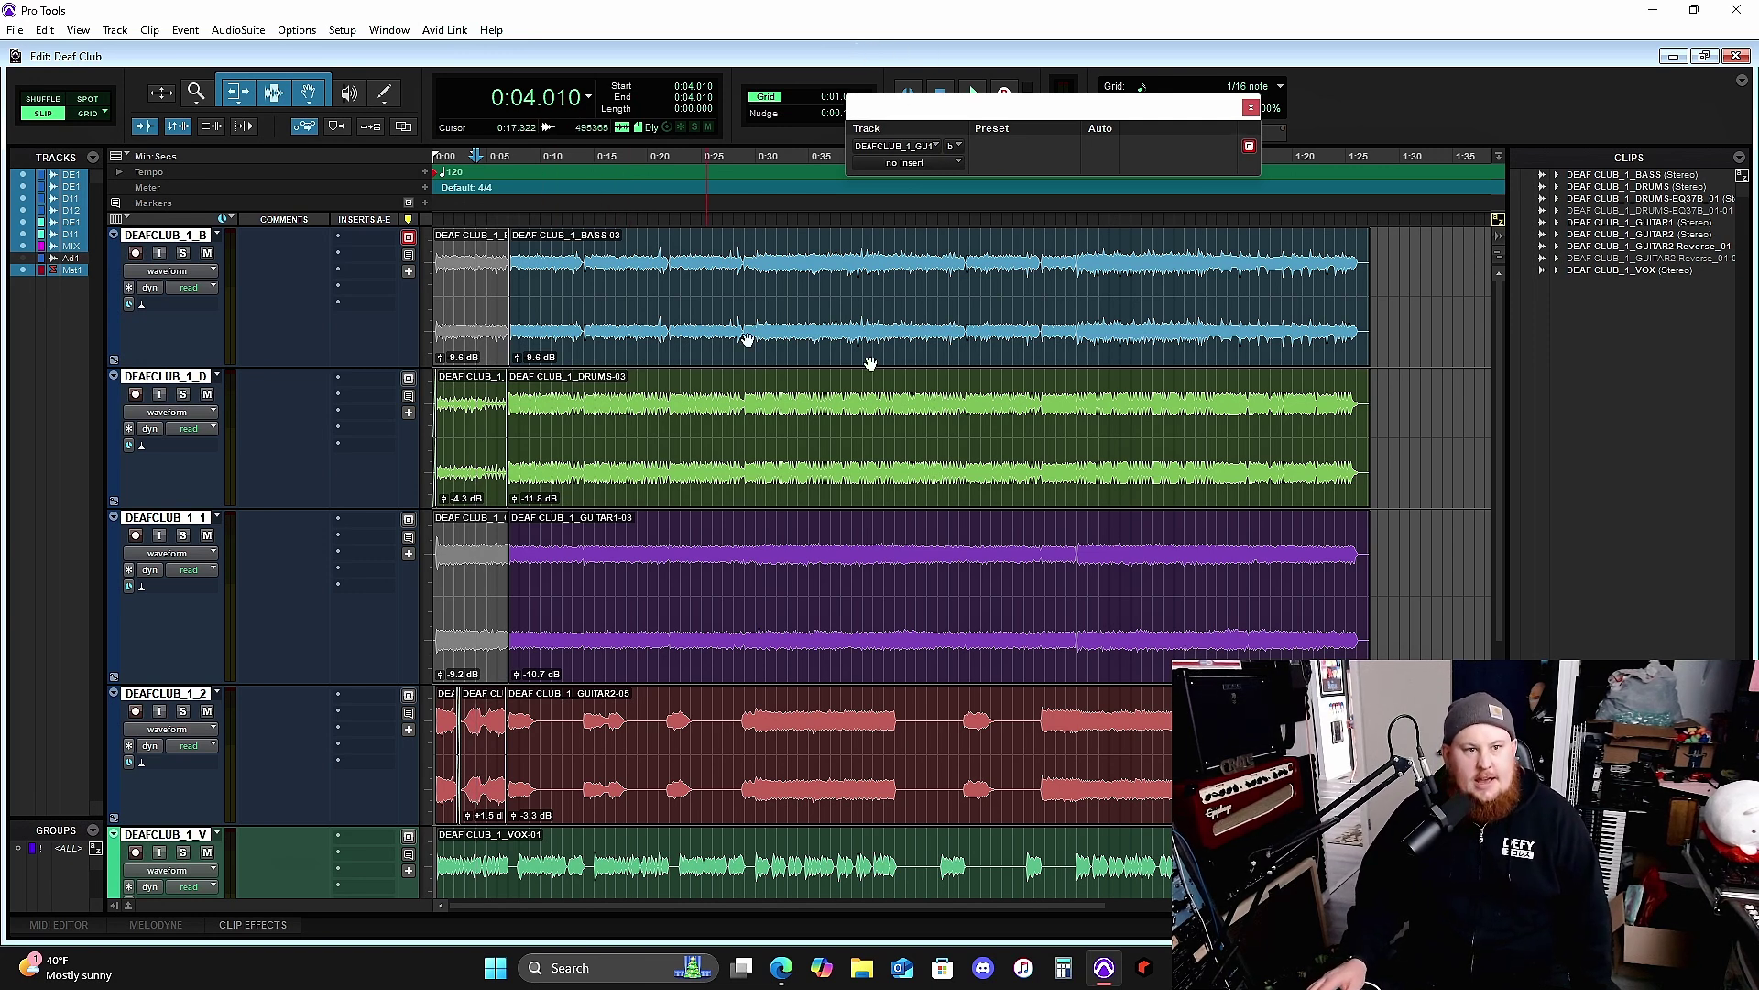
key(ctrl+equal)
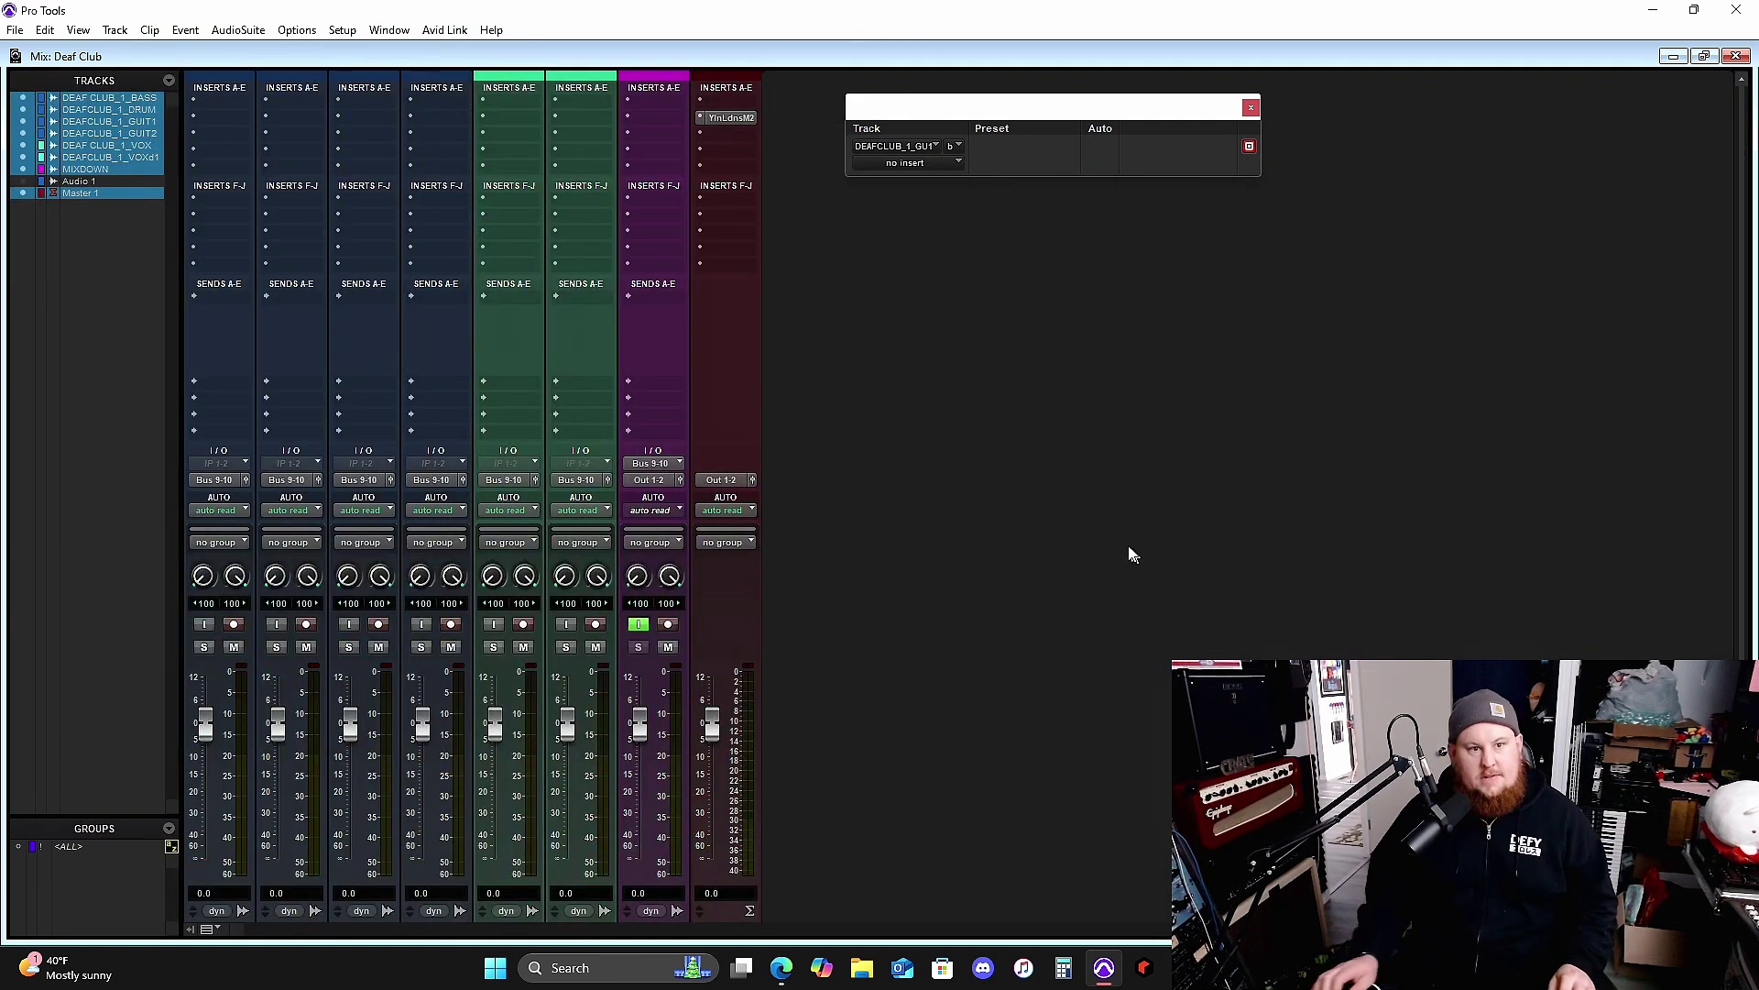
click(365, 108)
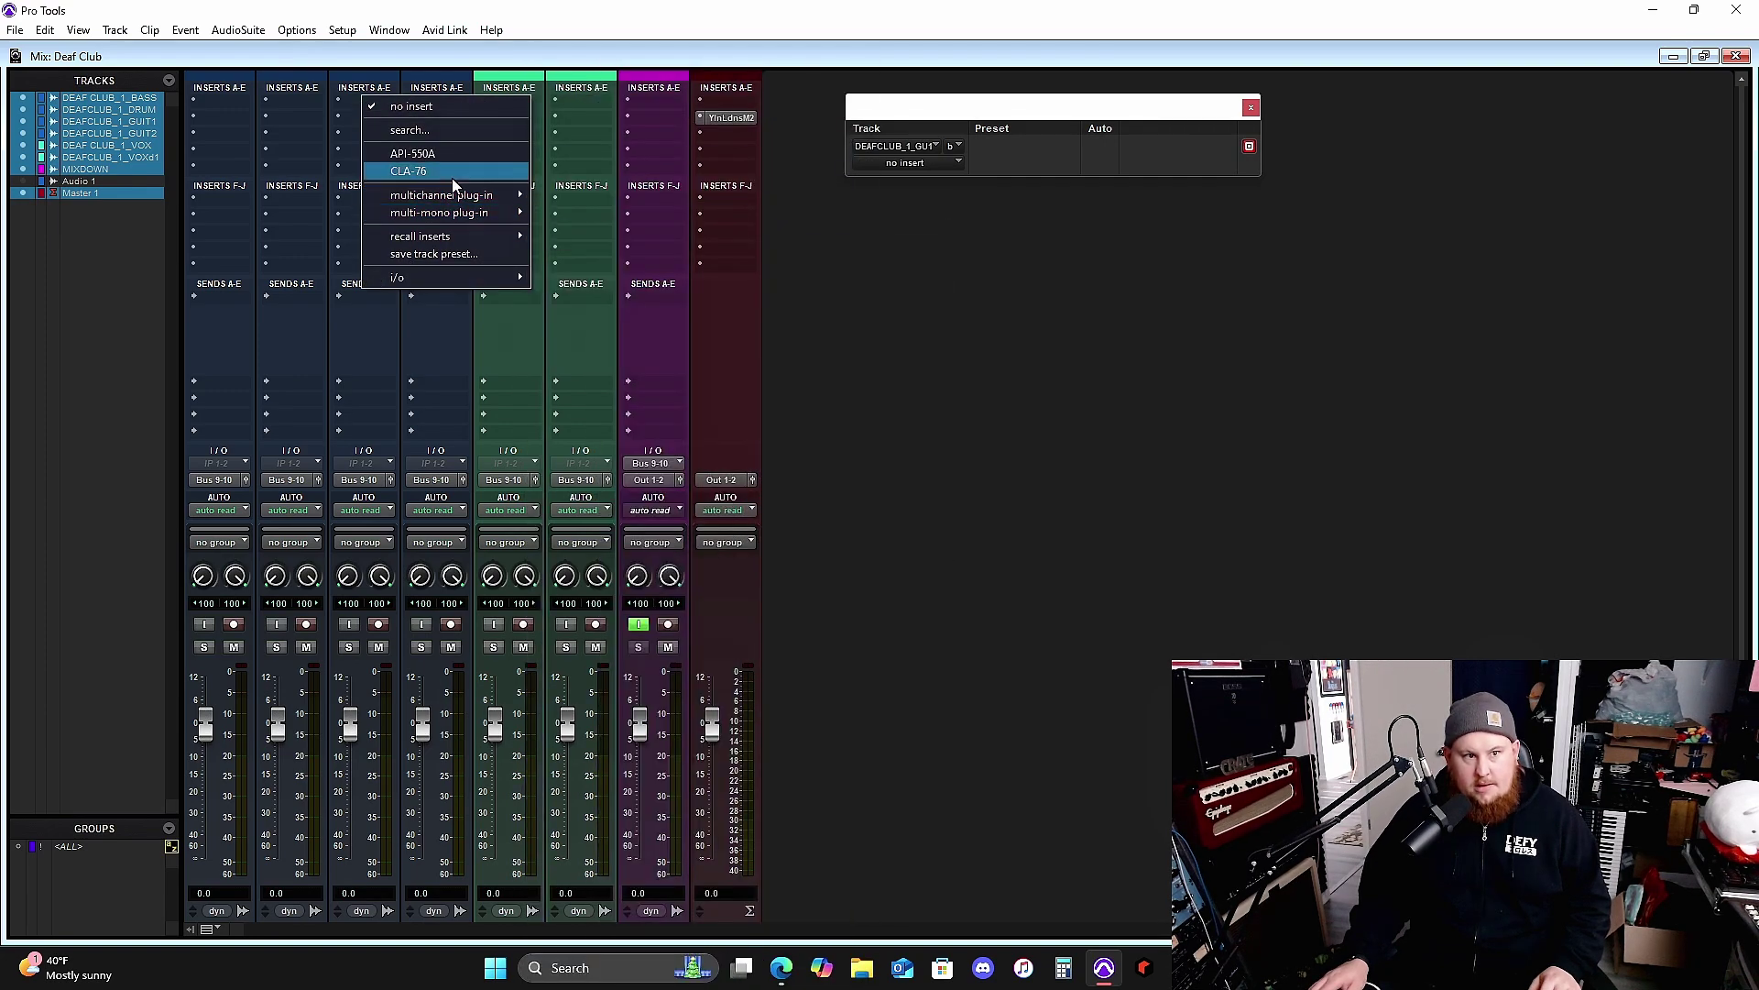
mouse_move(442, 195)
mouse_move(581, 208)
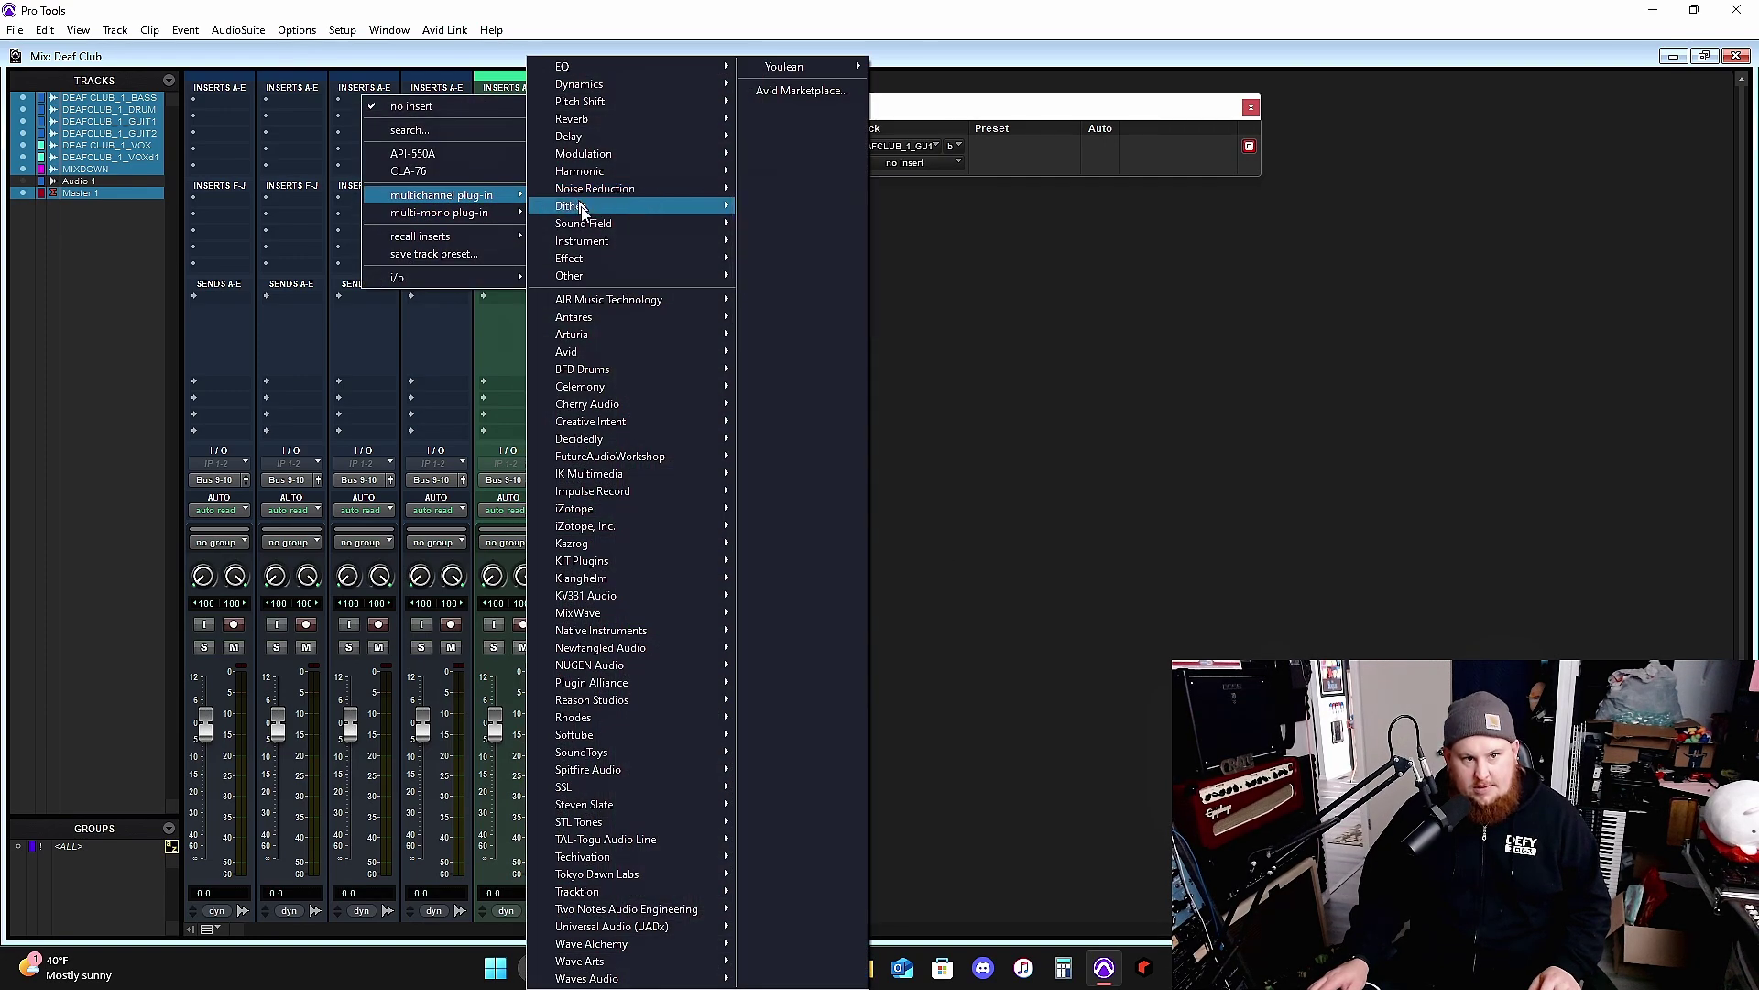
mouse_move(617, 929)
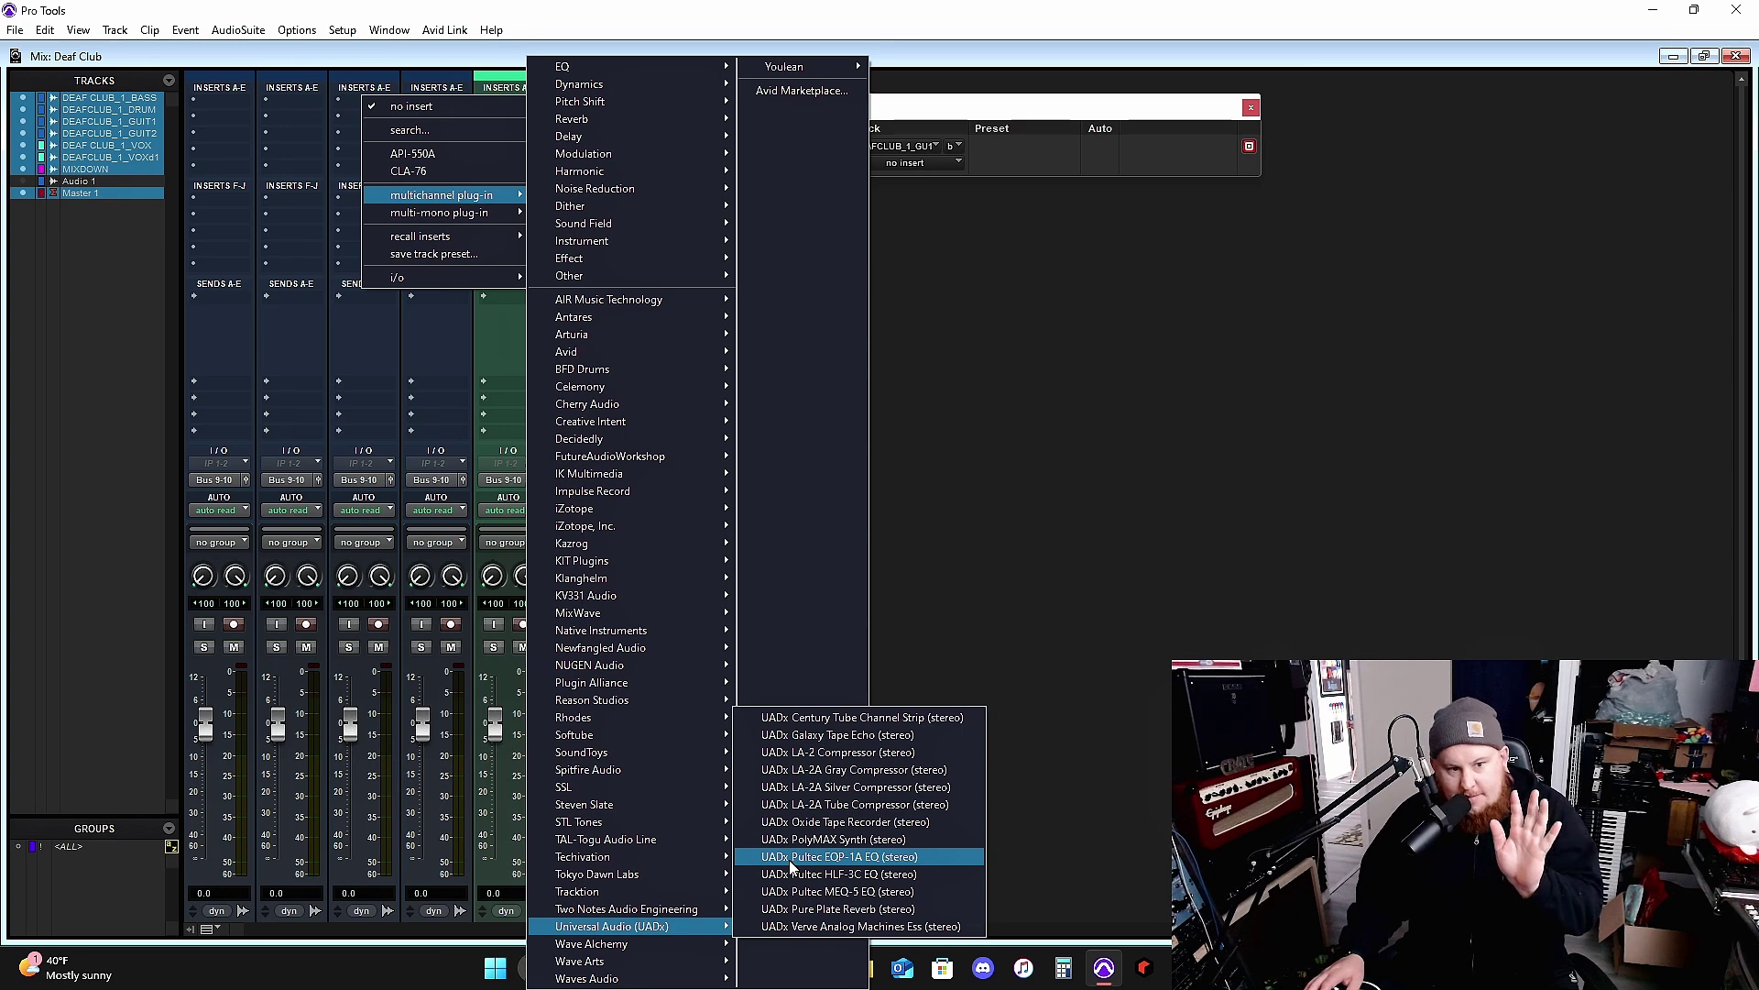
mouse_move(654, 885)
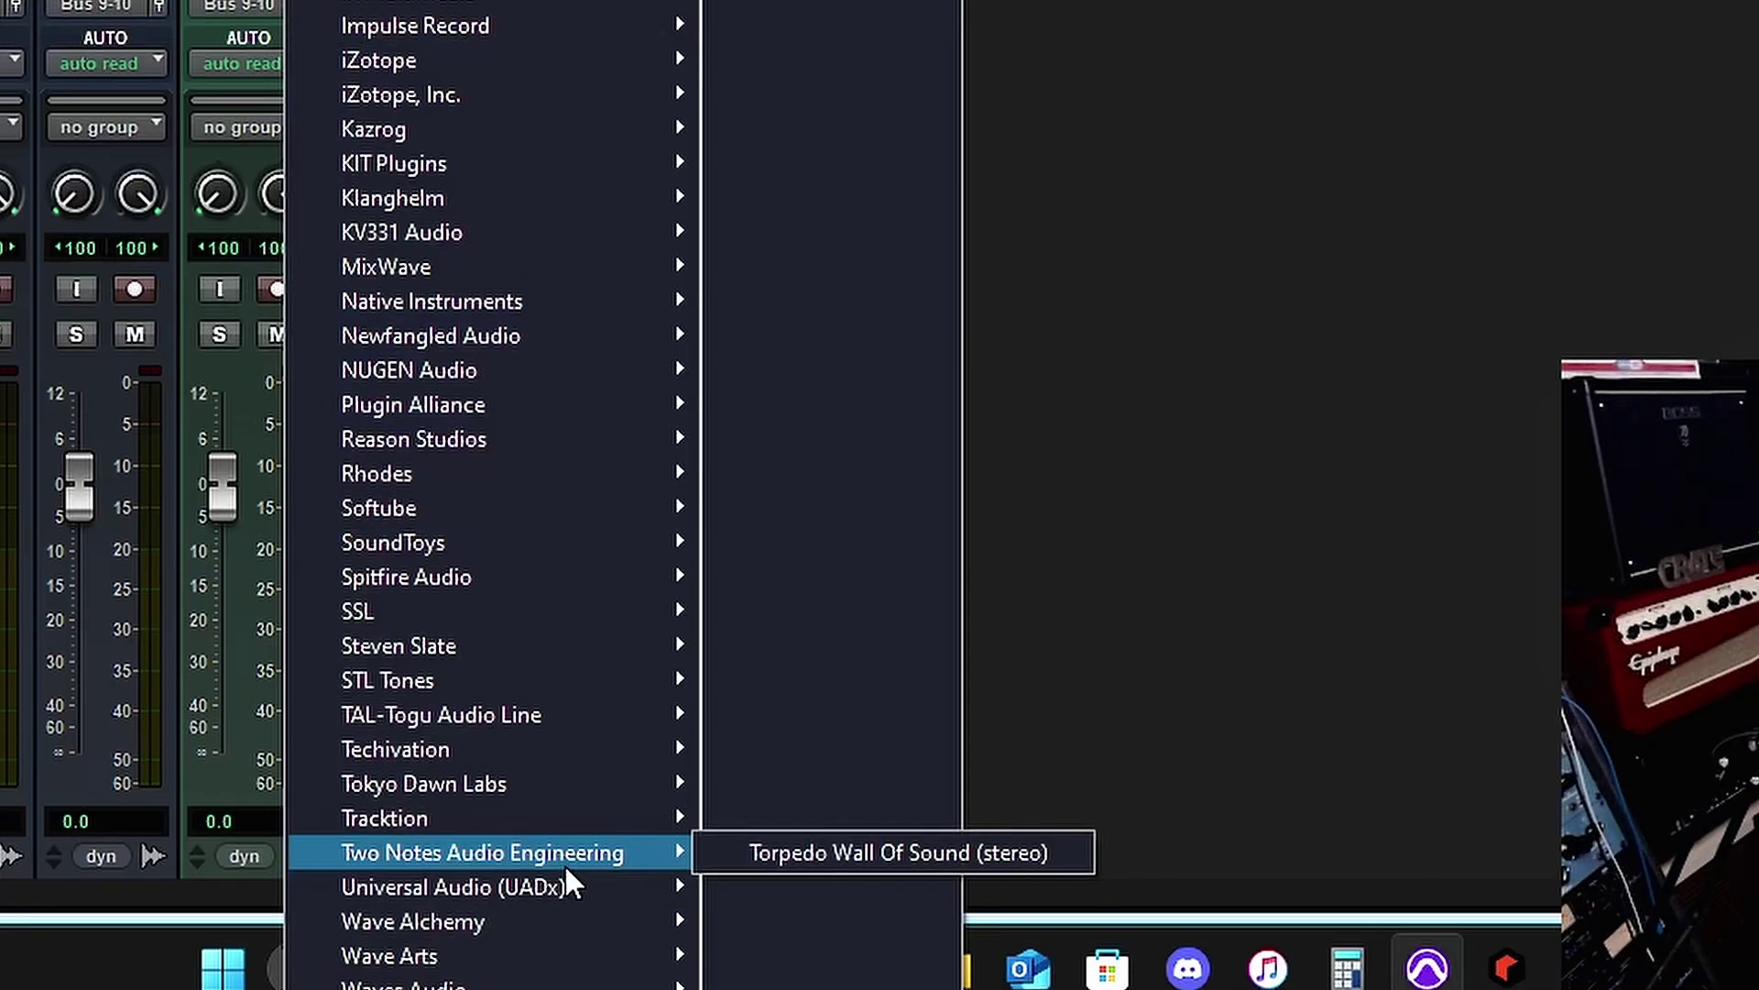
click(1438, 200)
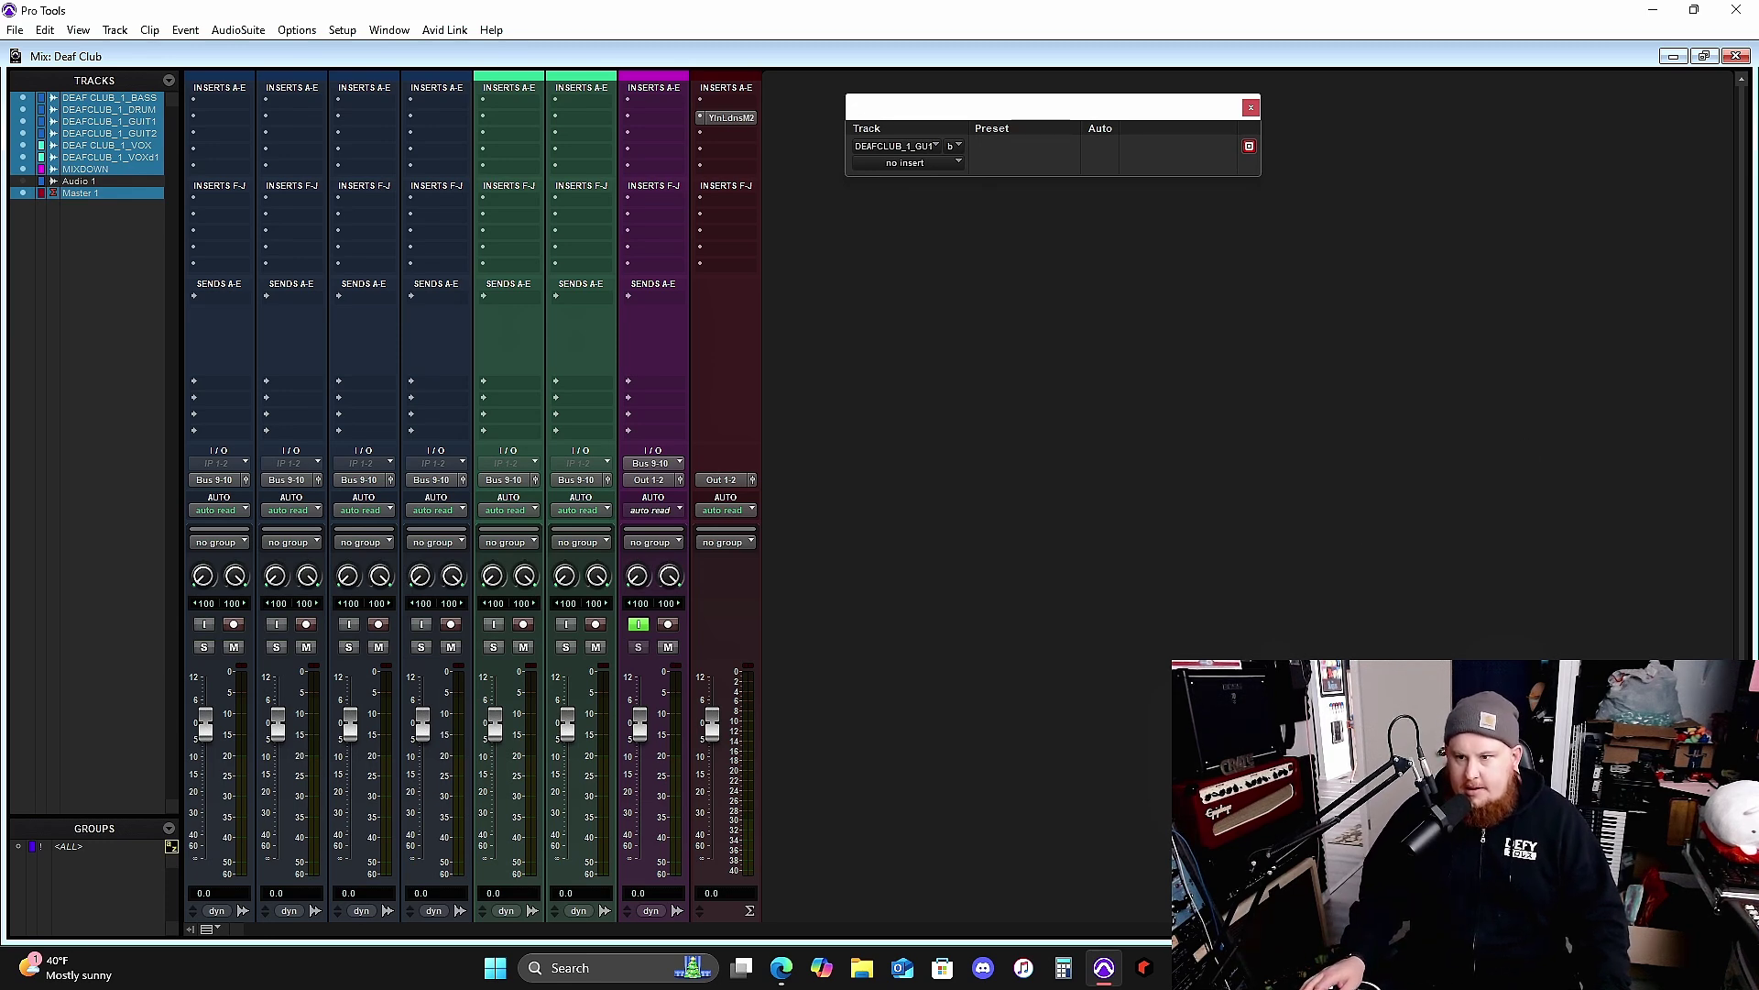
Open the plug-in list from the first insert slot on the DEAFCLUB_1_VOX channel strip
click(782, 968)
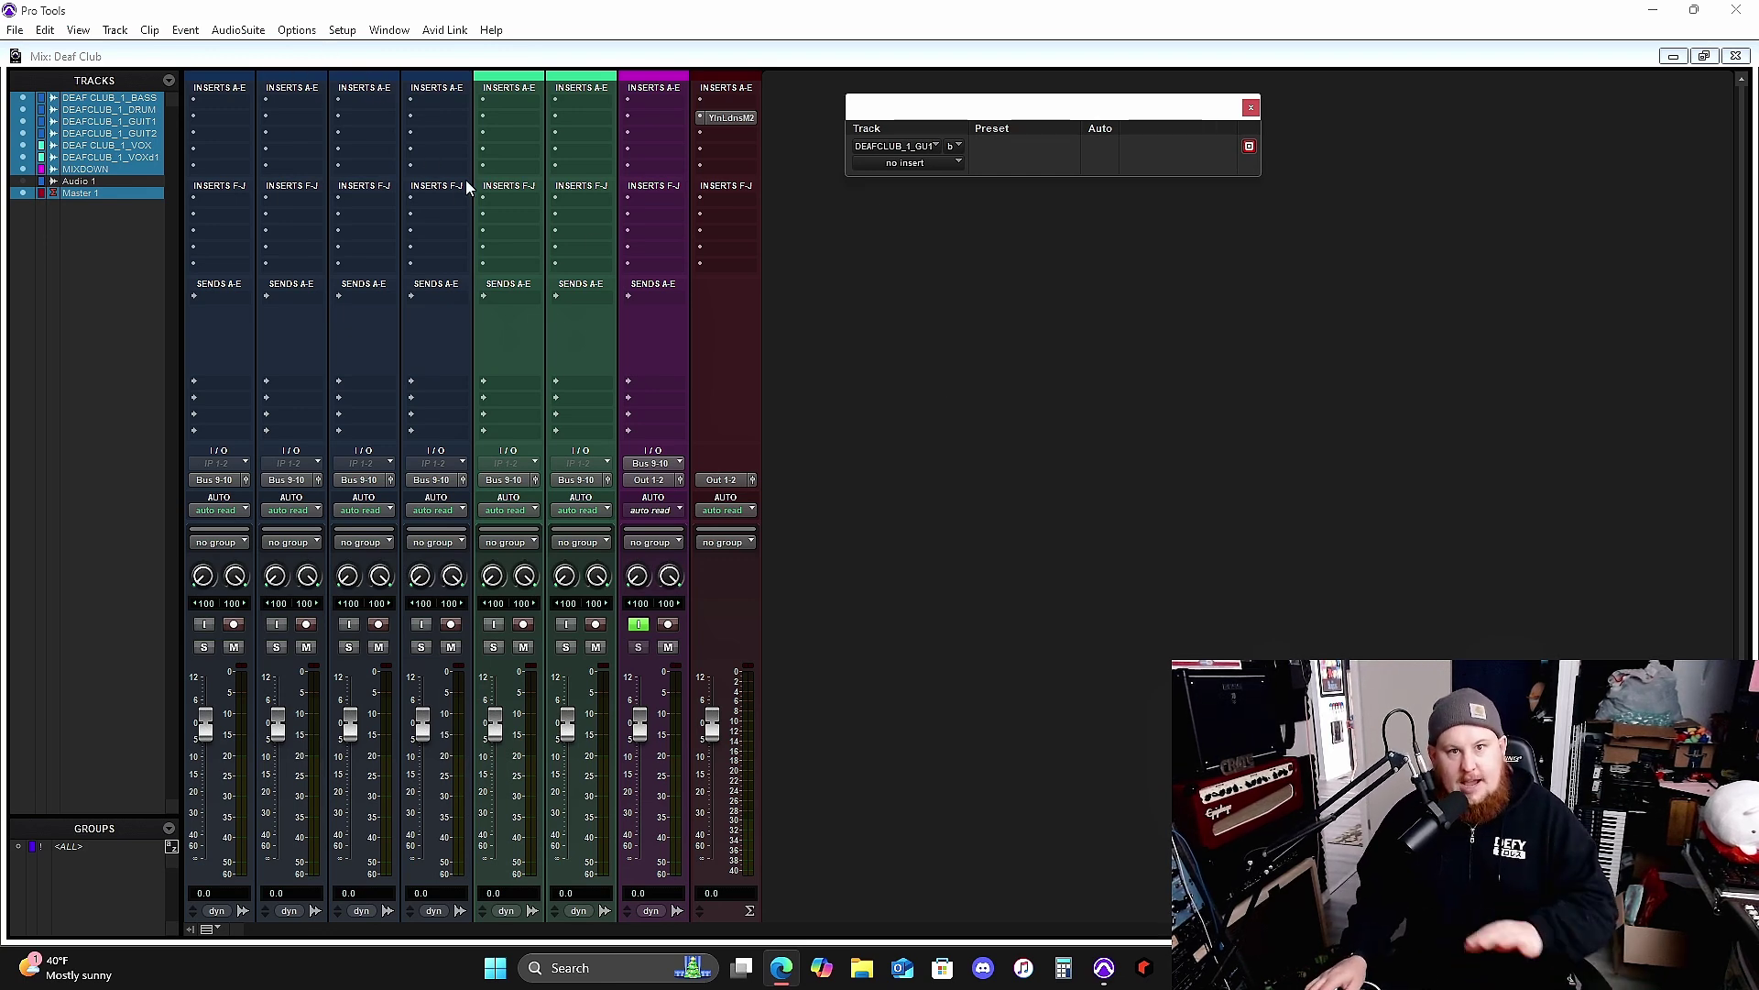
Insert NUGEN SigMod from the multichannel NUGEN Audio plug-ins on the vocal track
click(511, 103)
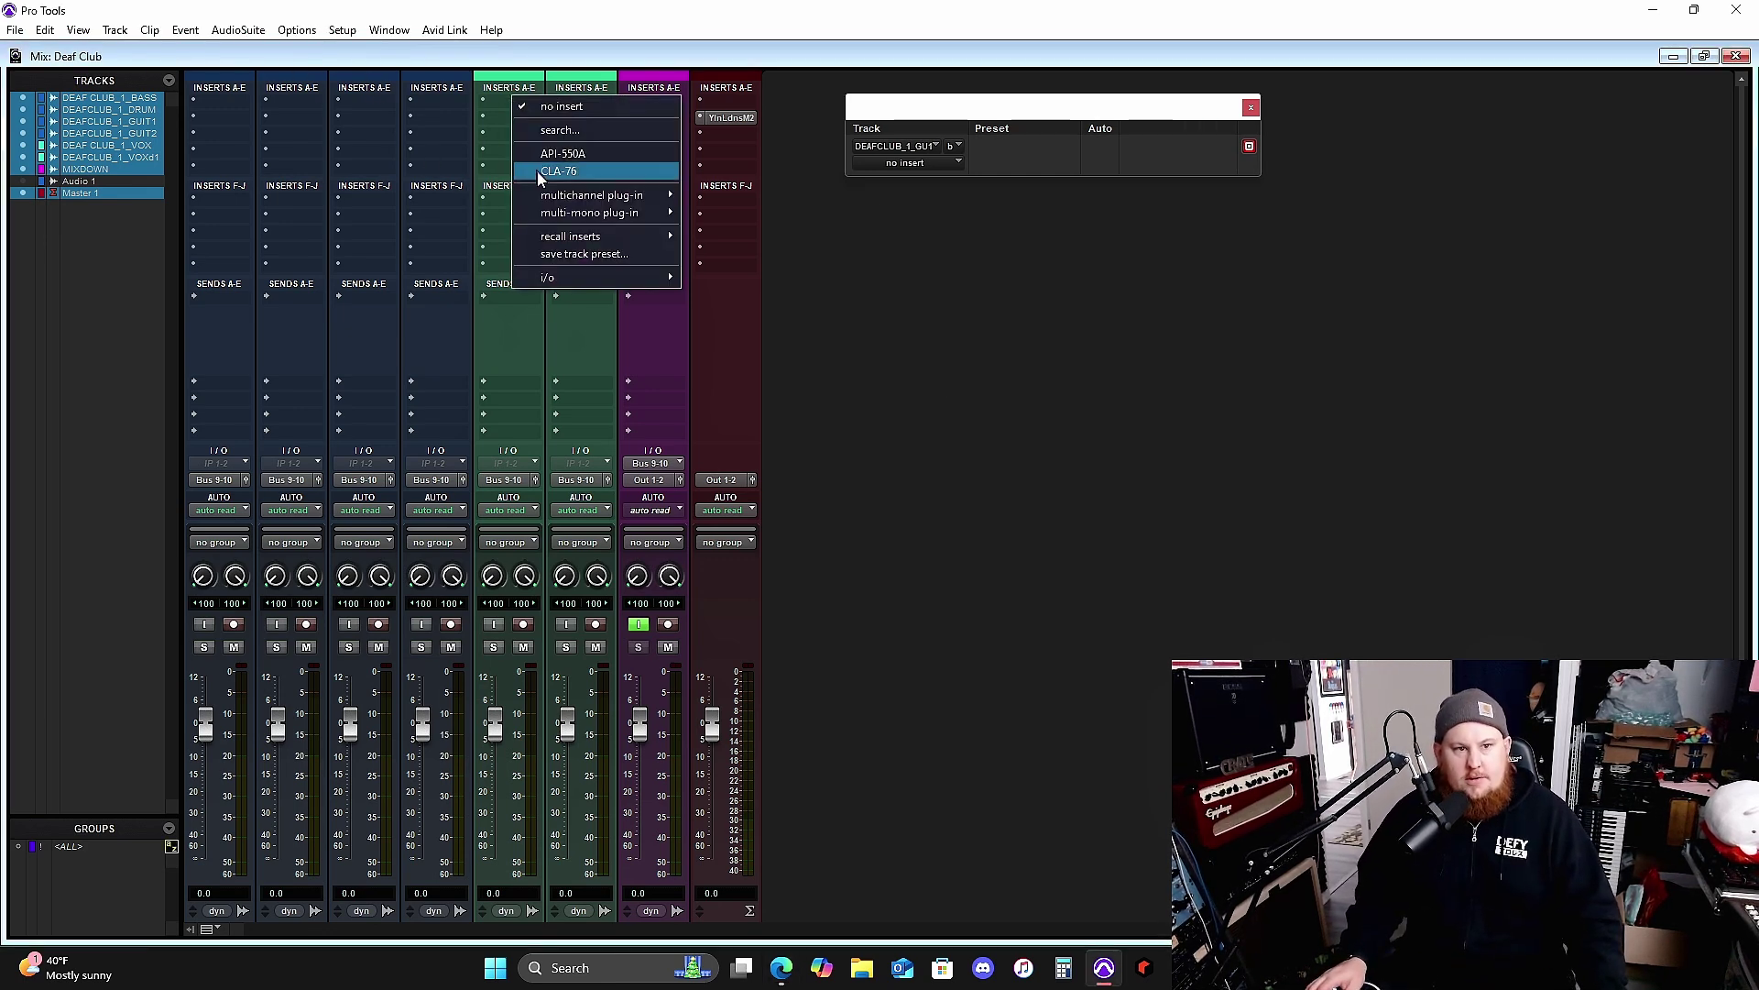
mouse_move(556, 196)
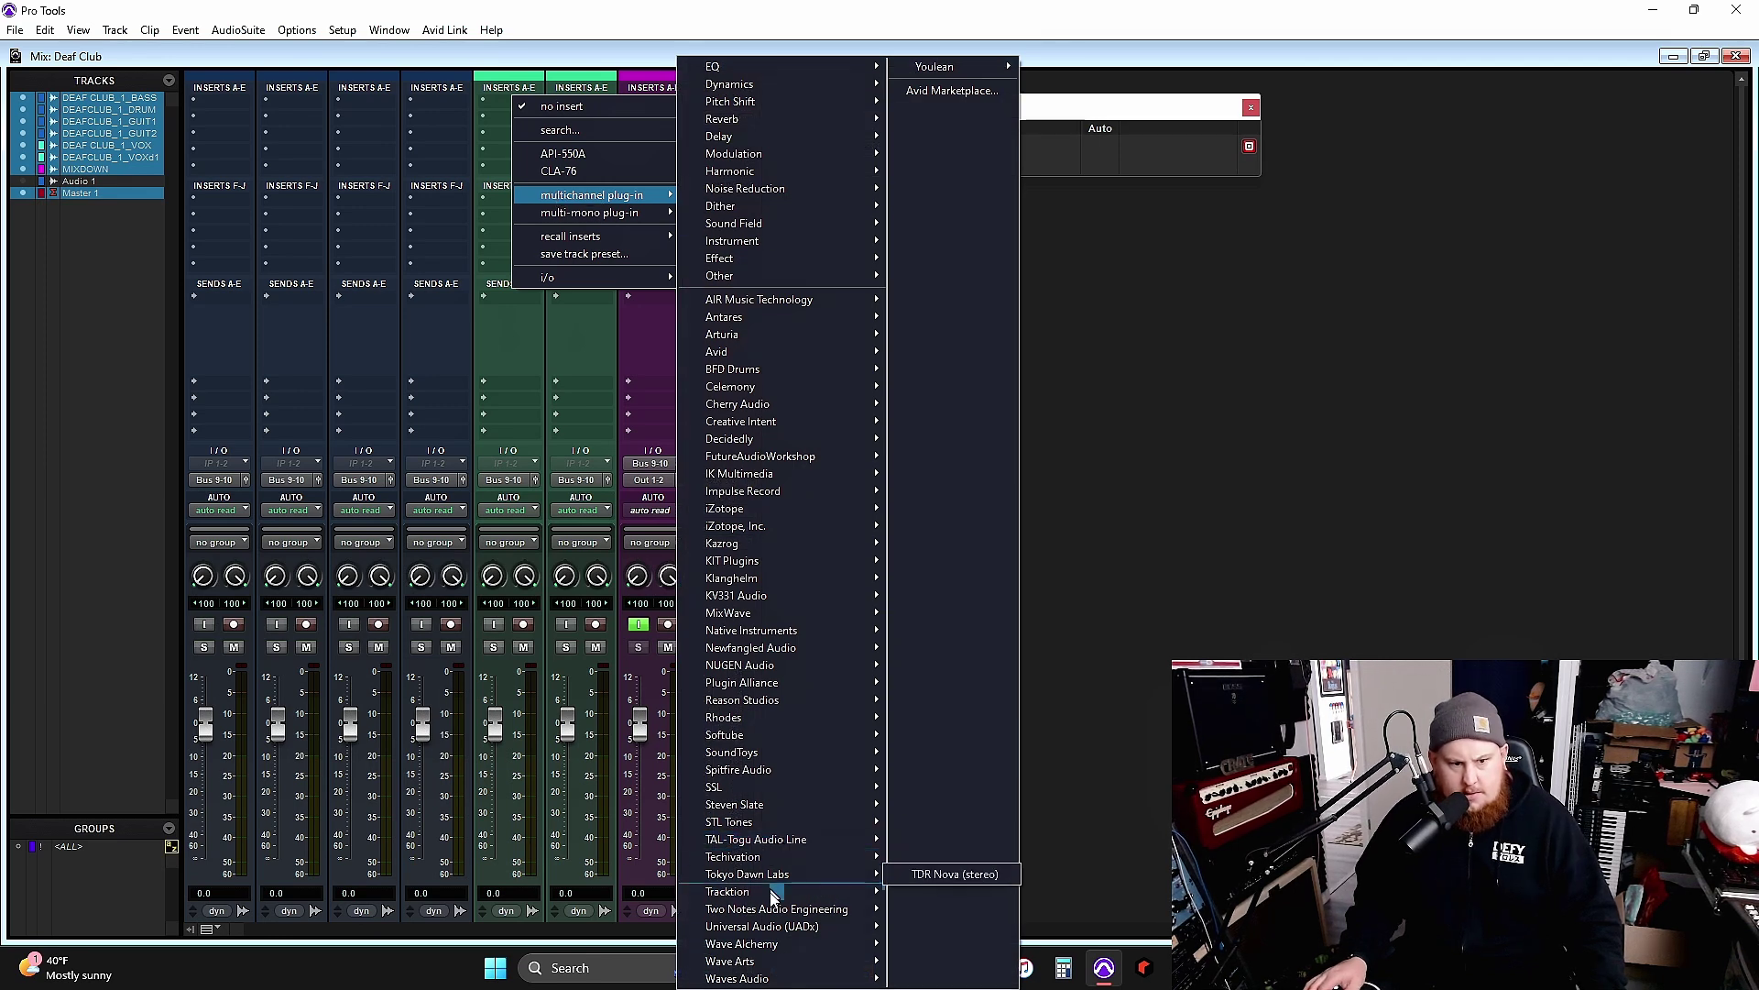
mouse_move(736, 703)
mouse_move(740, 664)
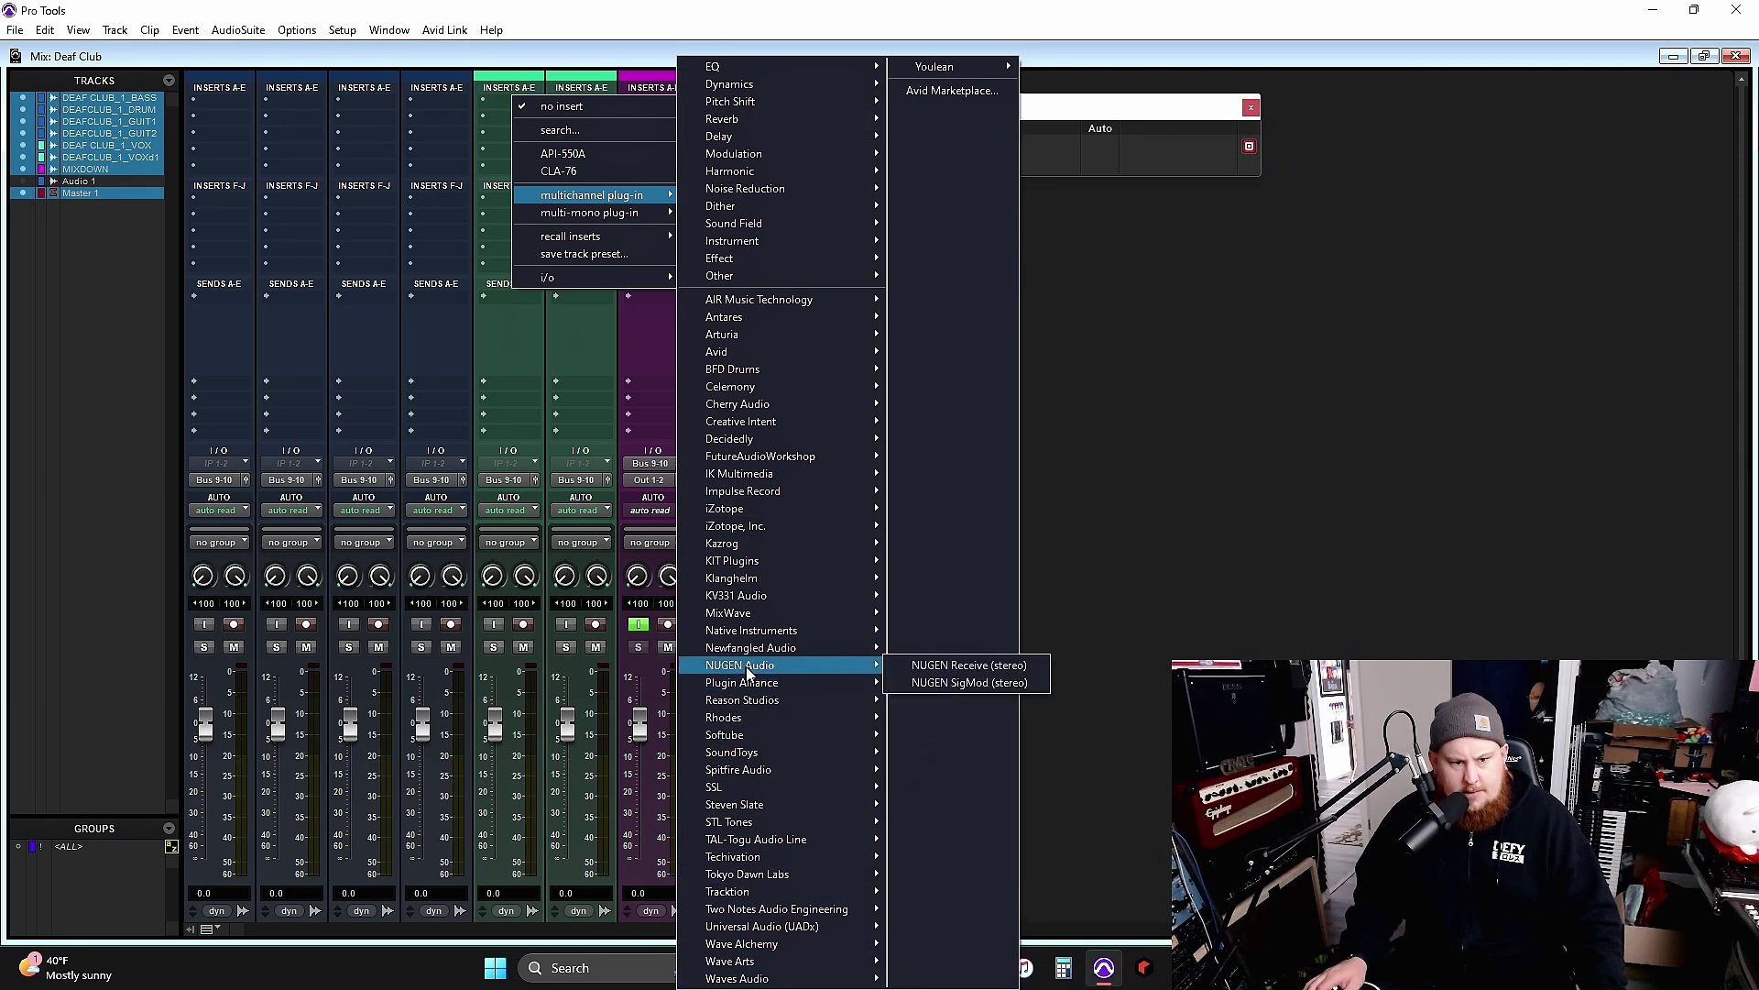
click(924, 683)
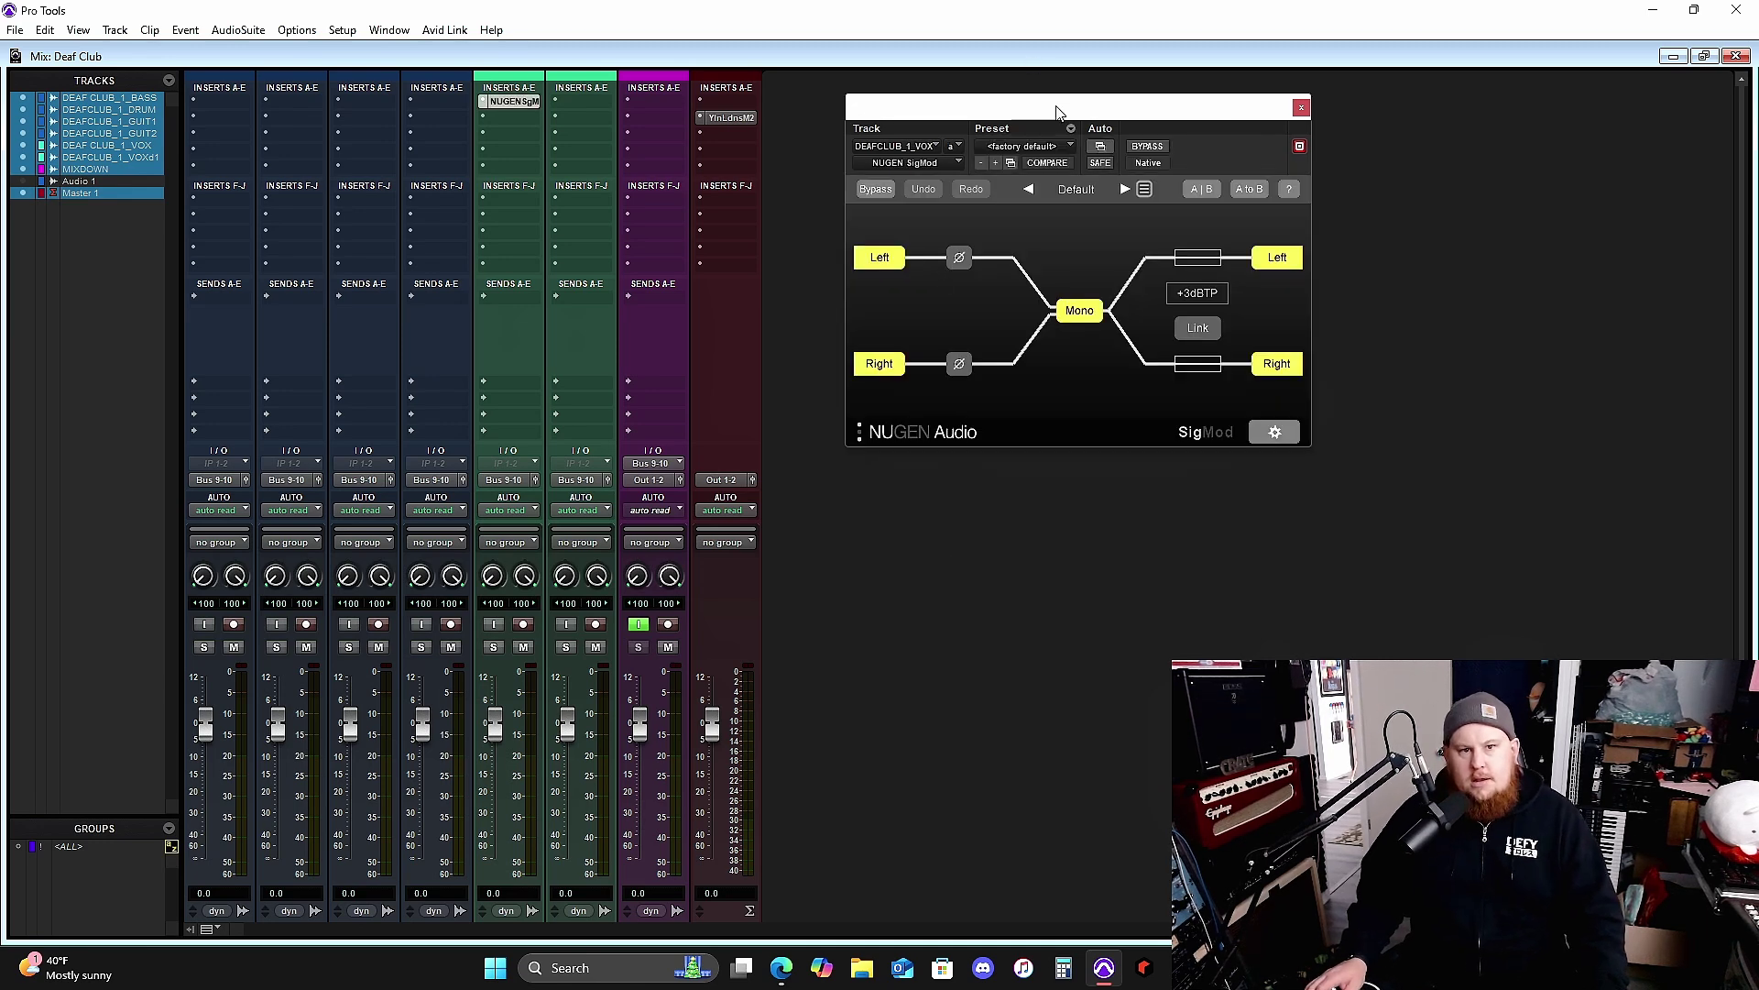
Move the SigMod window lower, replace its Mono module with an empty slot, and list loadable plug-ins
drag(1053, 110, 1014, 267)
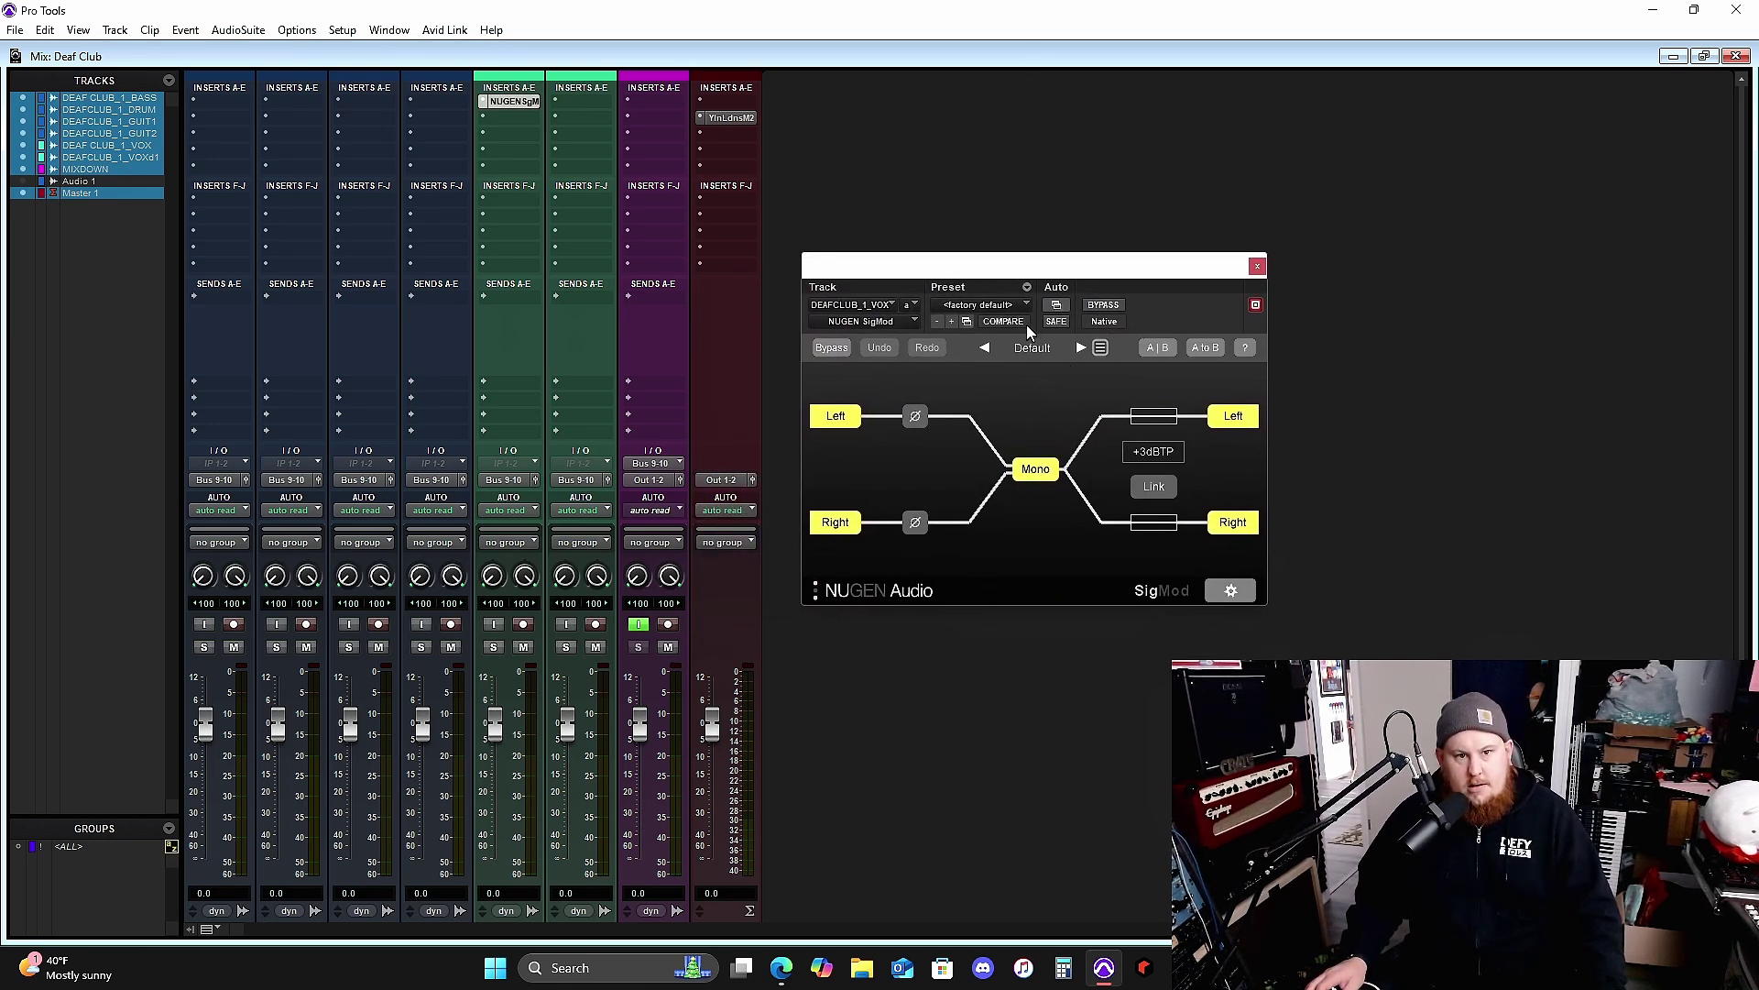
click(1231, 590)
click(1153, 469)
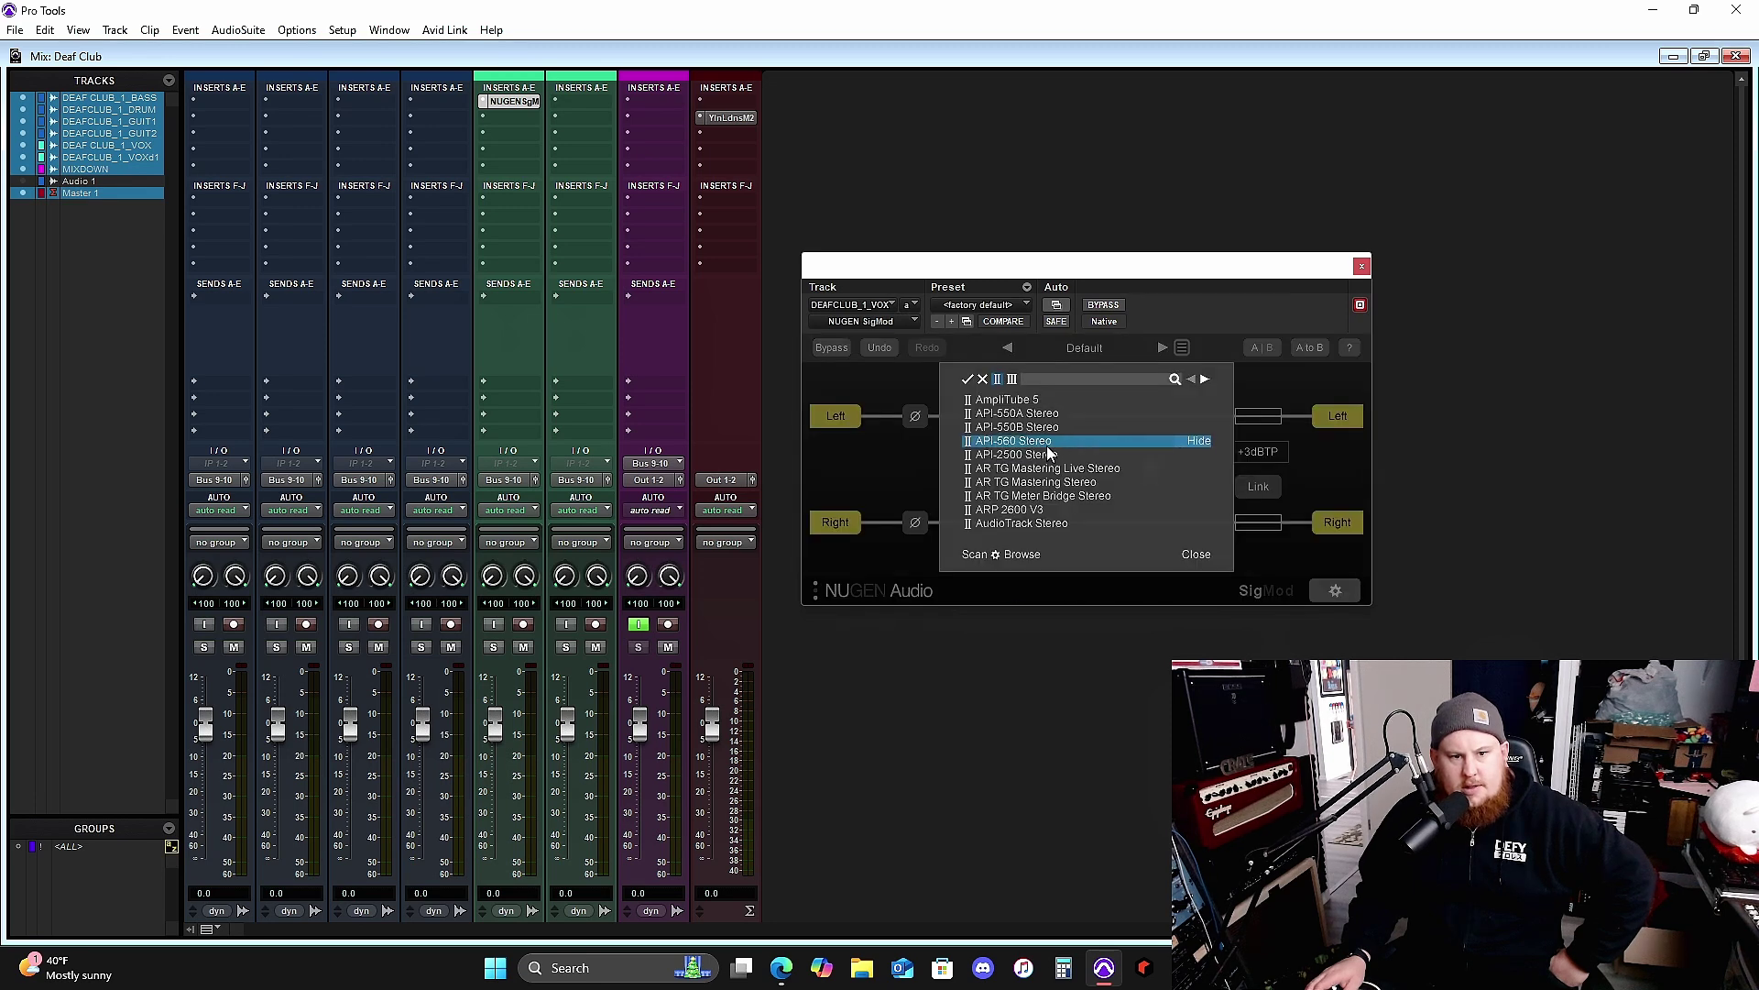
Cancel the Browse file picker and page forward through SigMod's loadable plug-in list
click(1022, 554)
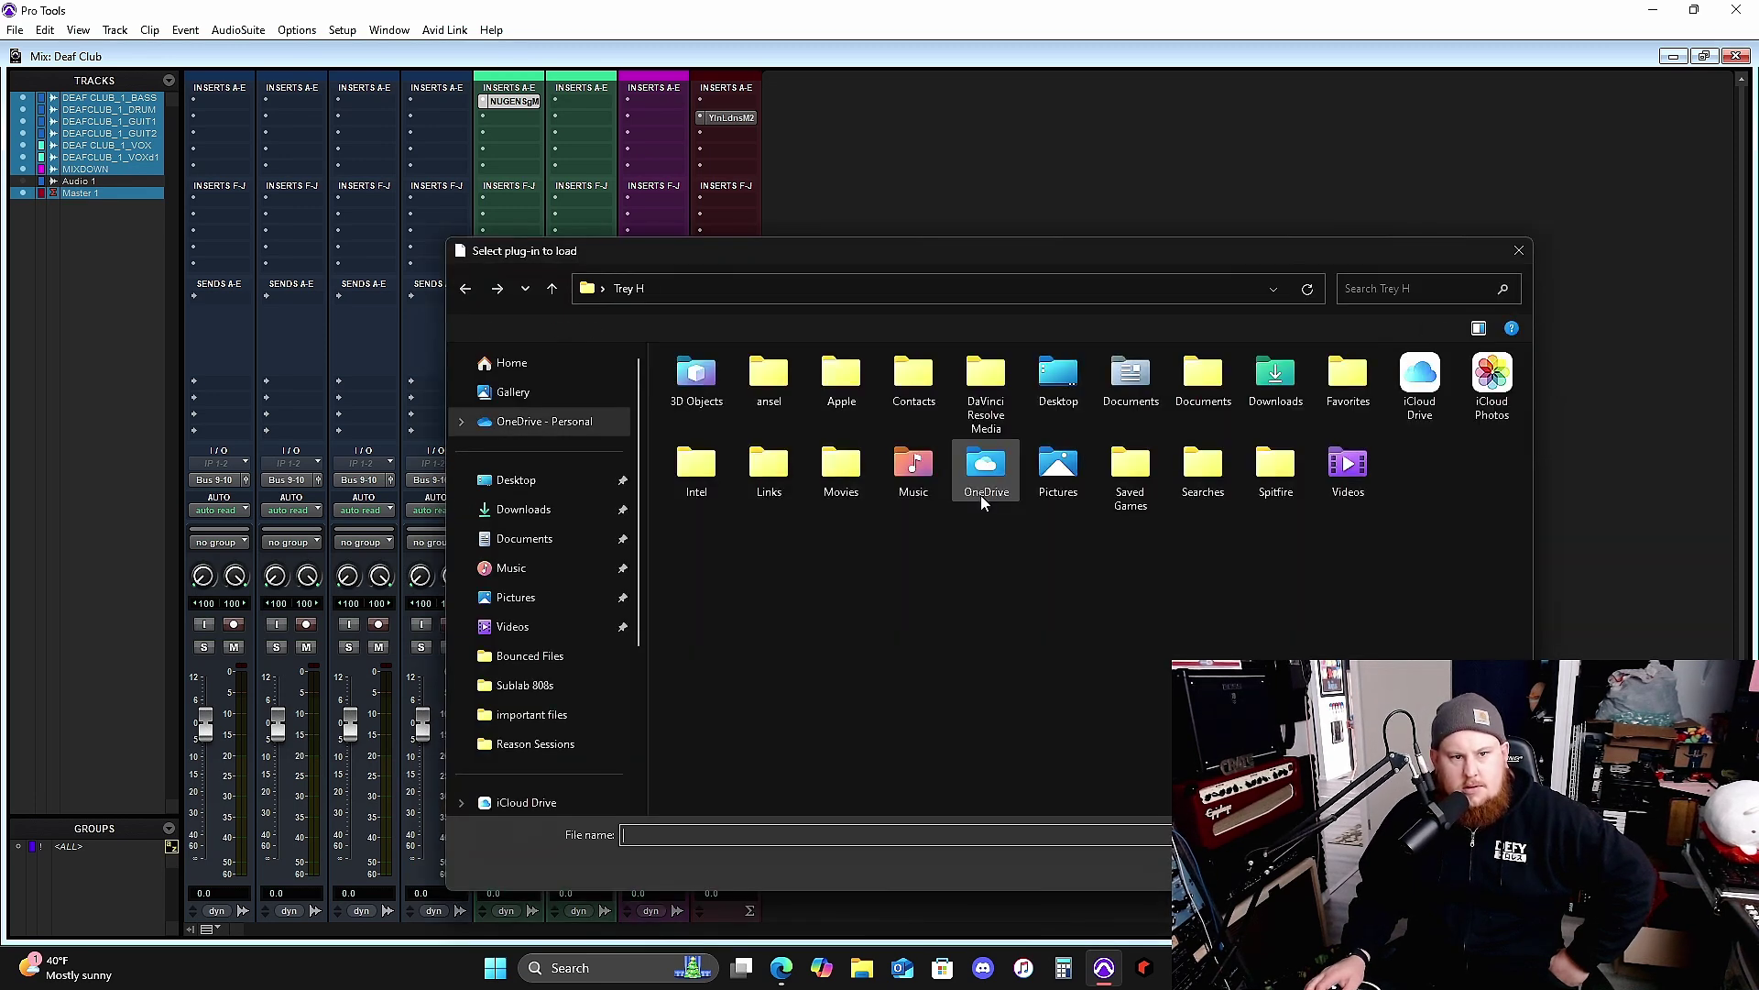
click(1506, 245)
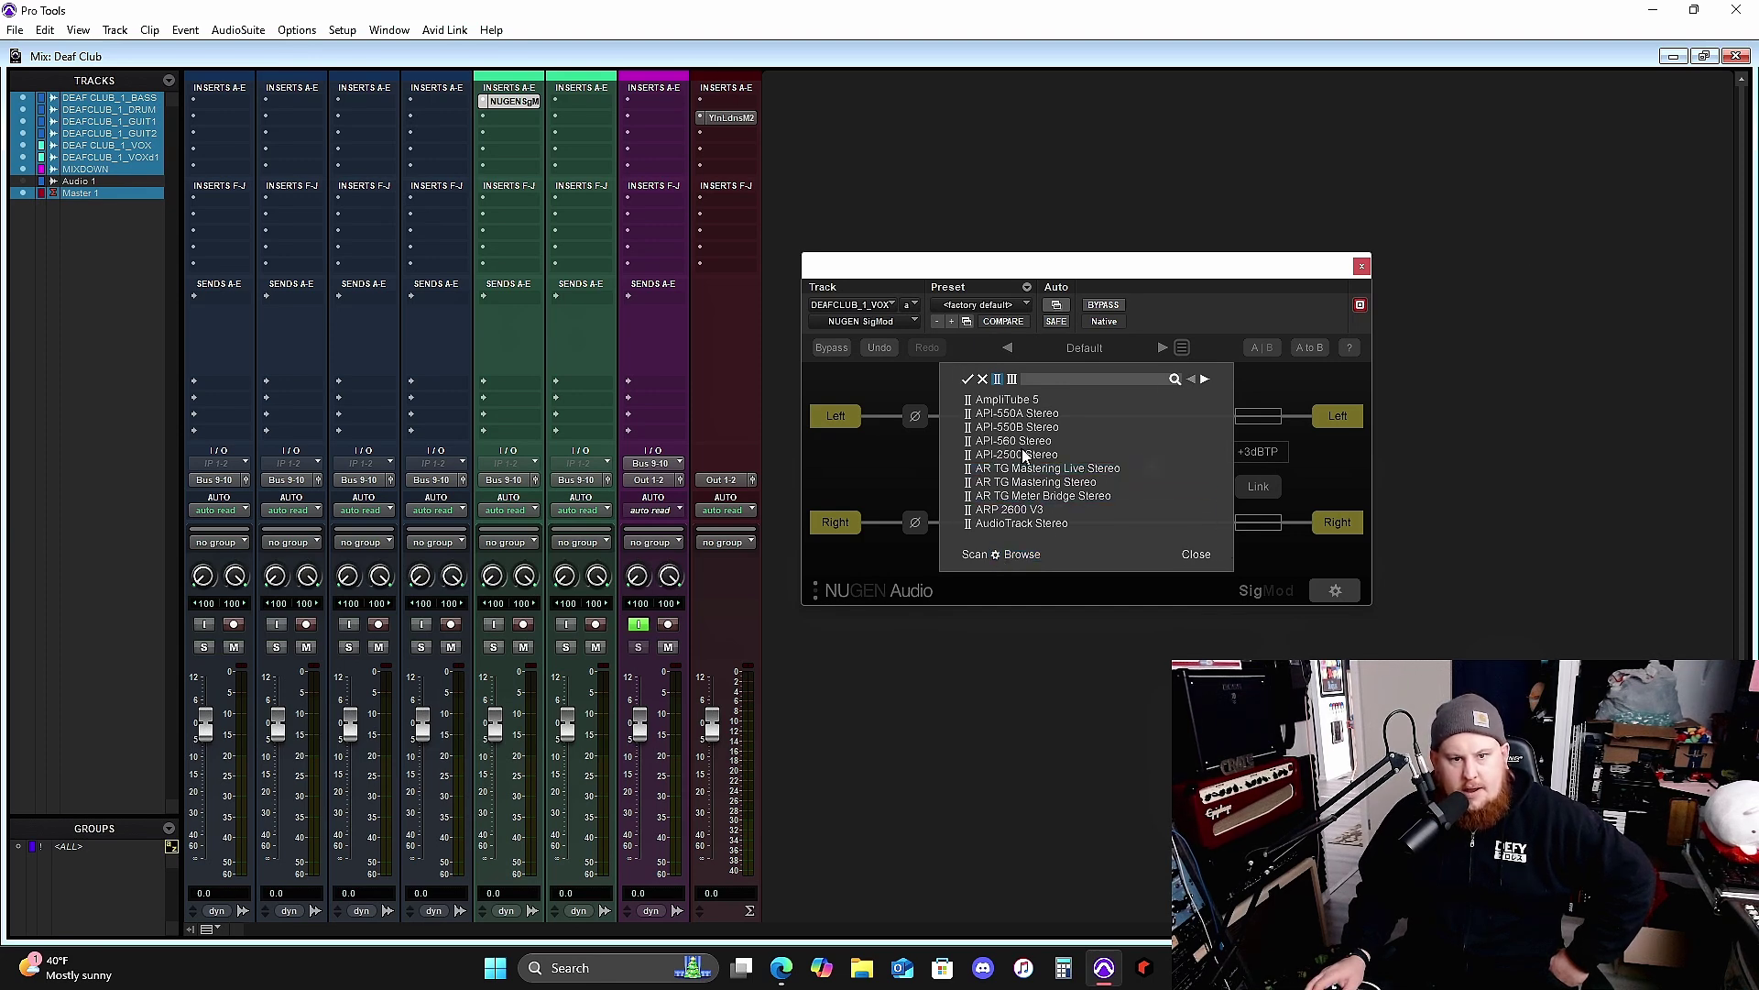
click(1205, 378)
click(1205, 378)
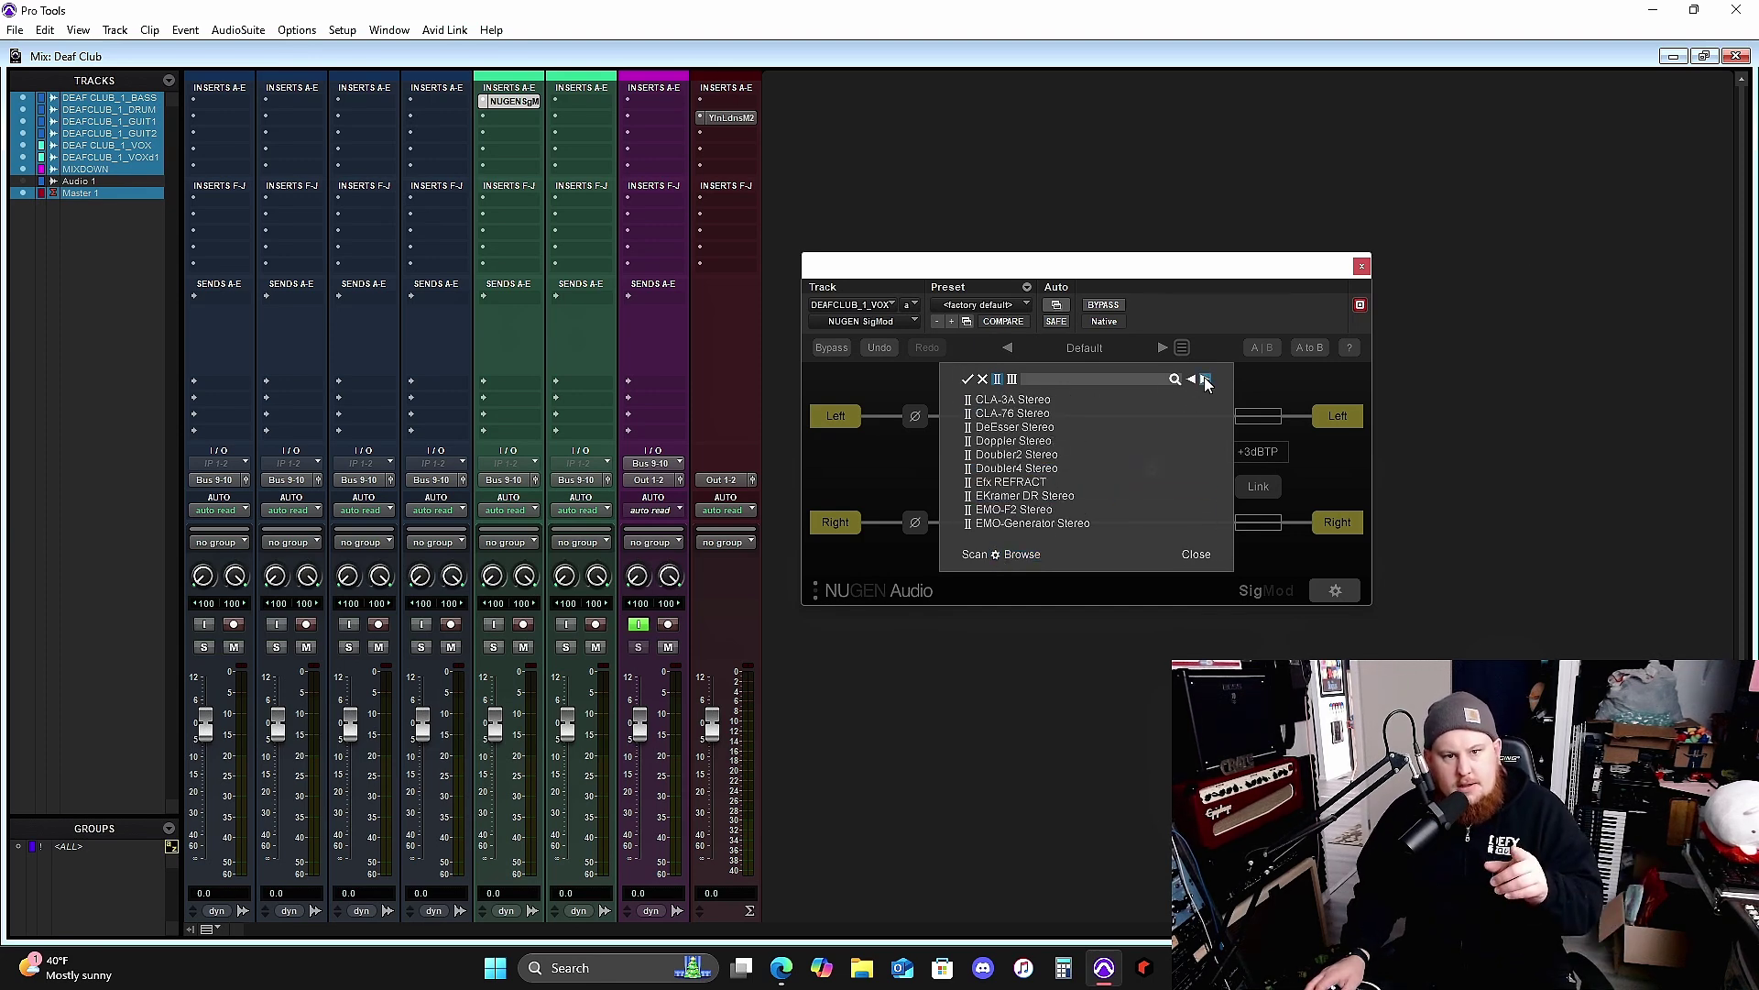
click(1205, 378)
click(1204, 378)
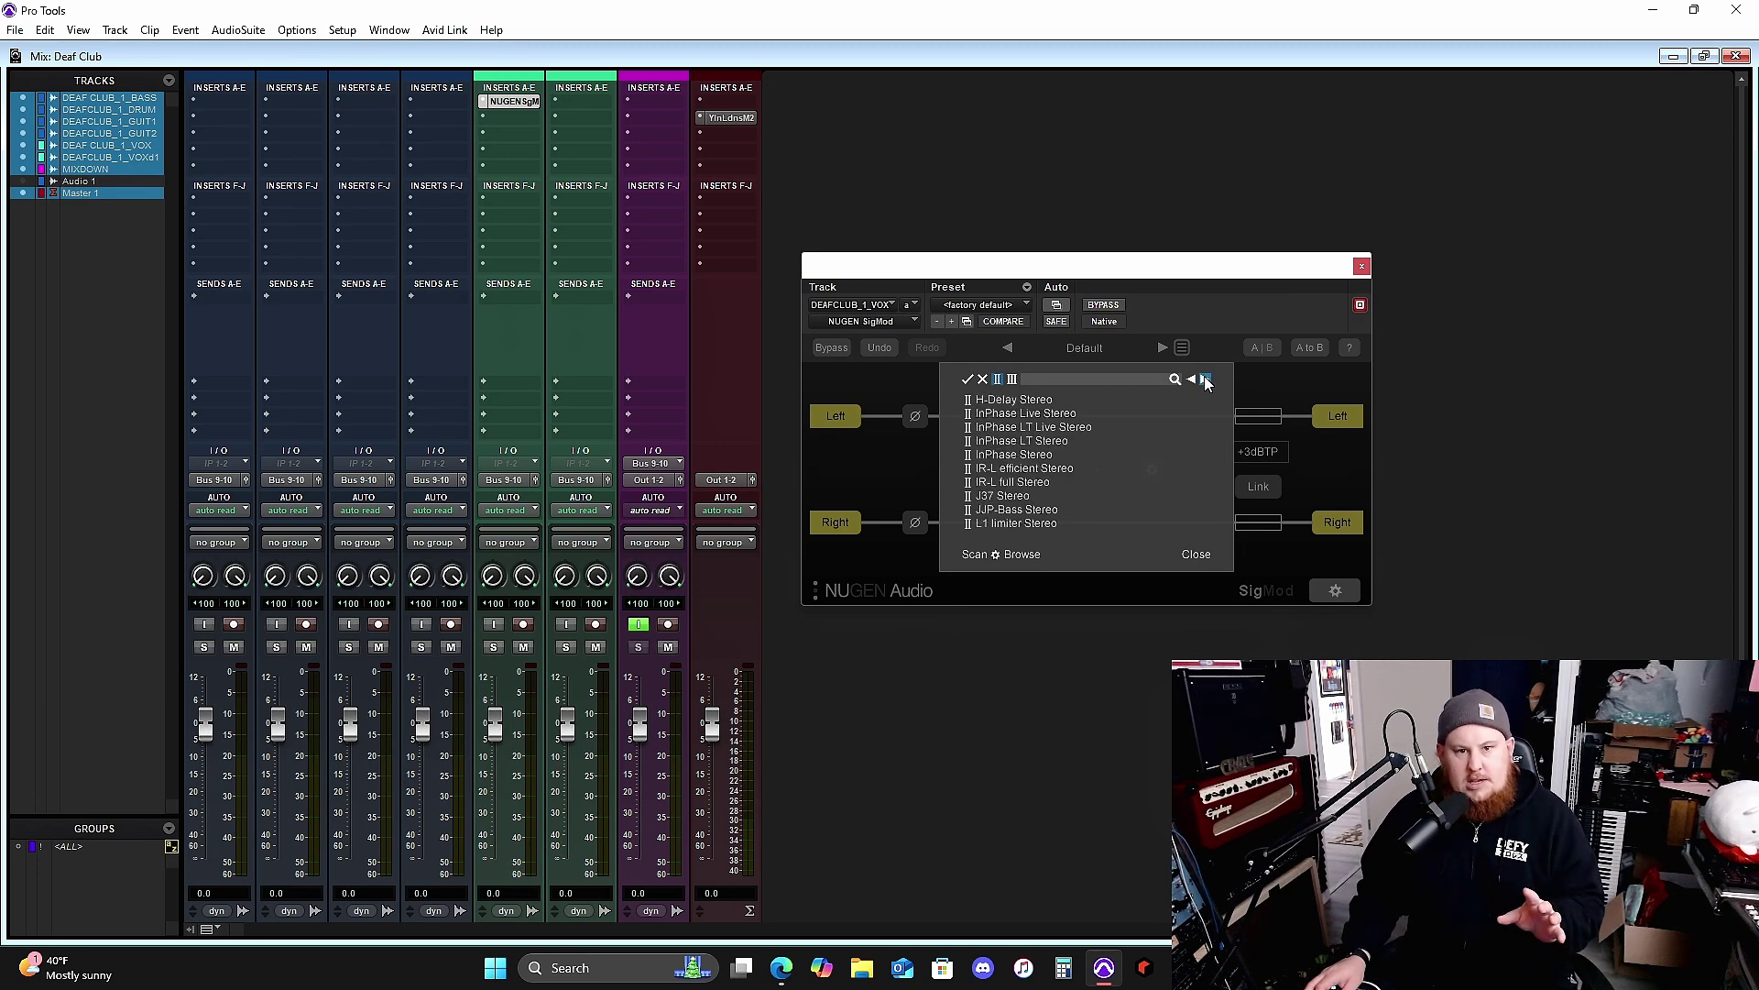
click(1205, 379)
click(1204, 379)
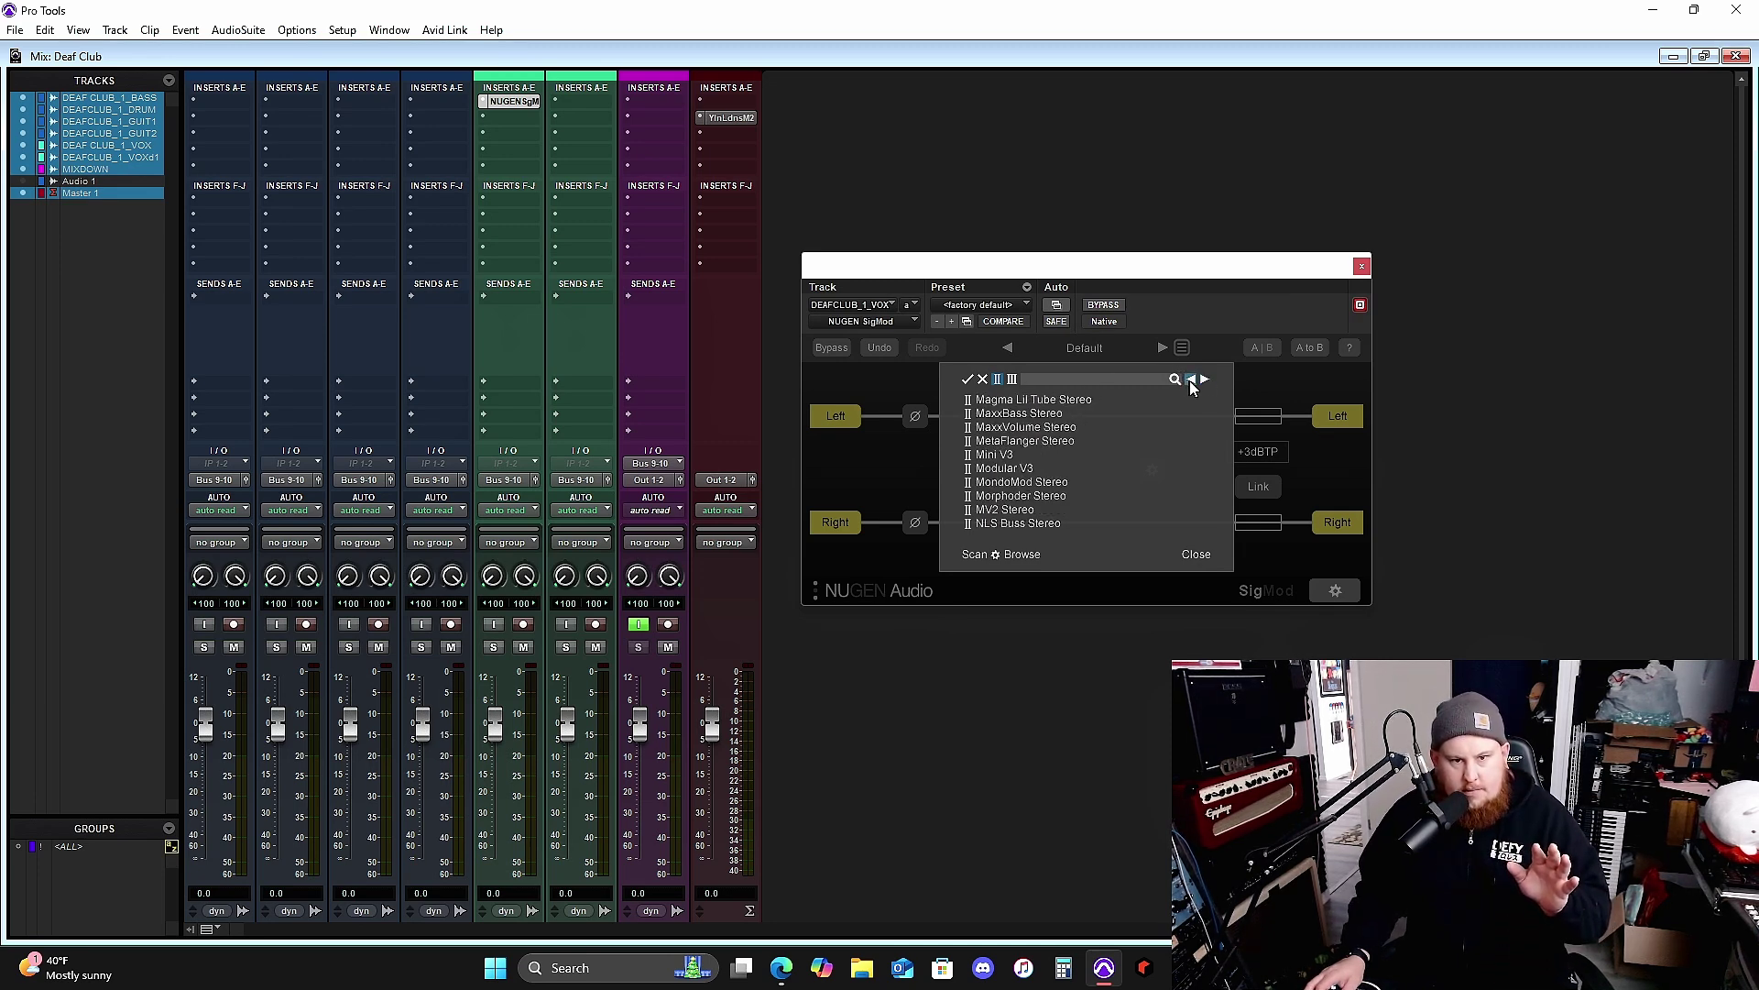
Page back and forward through the list until it wraps to the start, then close it
click(1190, 380)
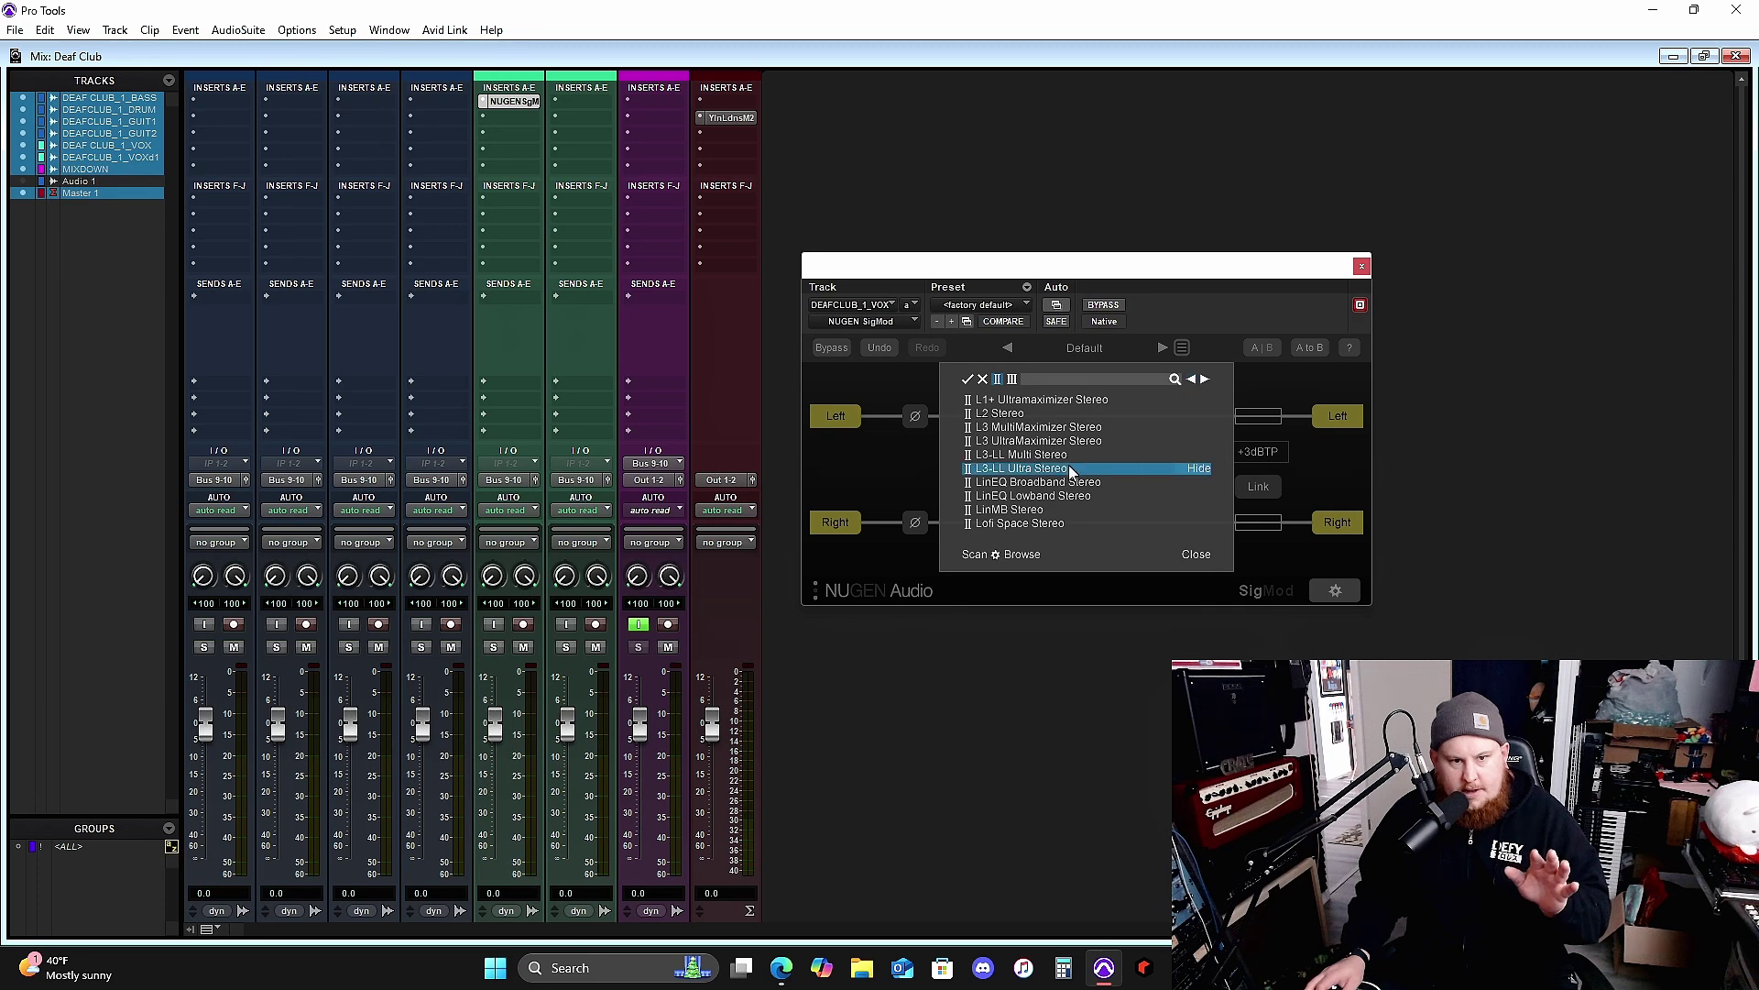
click(1206, 379)
click(1206, 379)
click(1206, 379)
click(1205, 379)
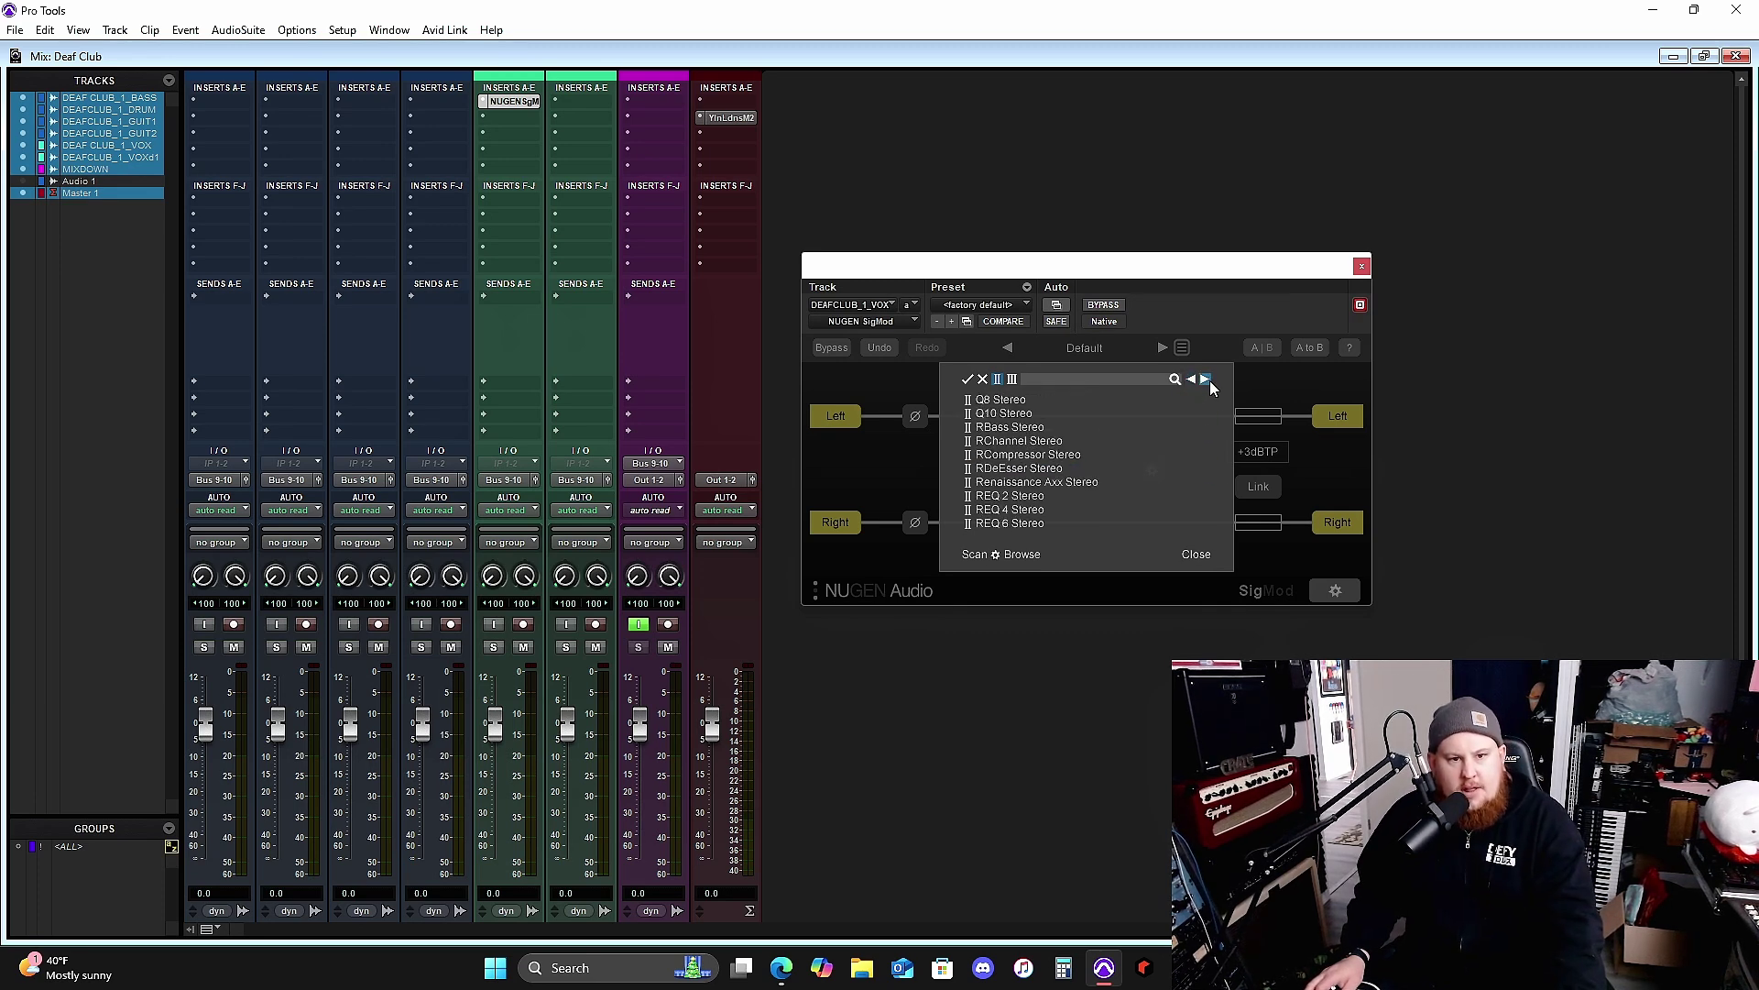
click(1206, 379)
click(1206, 379)
click(1206, 379)
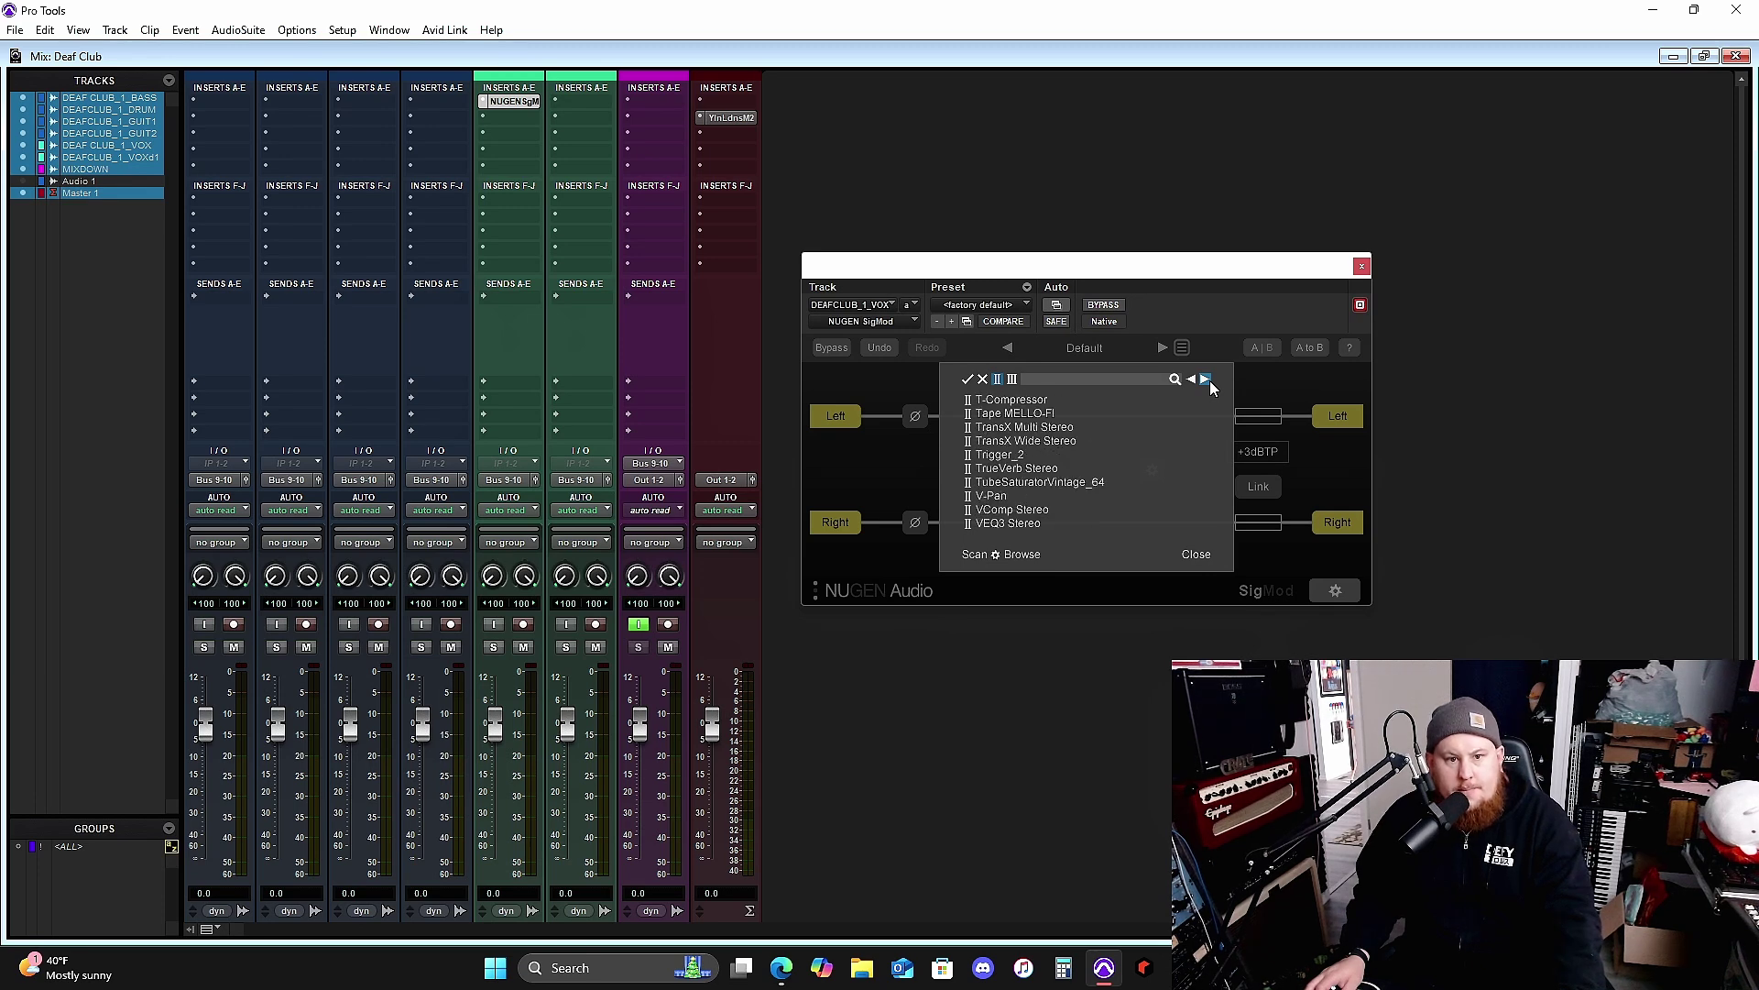
click(1206, 379)
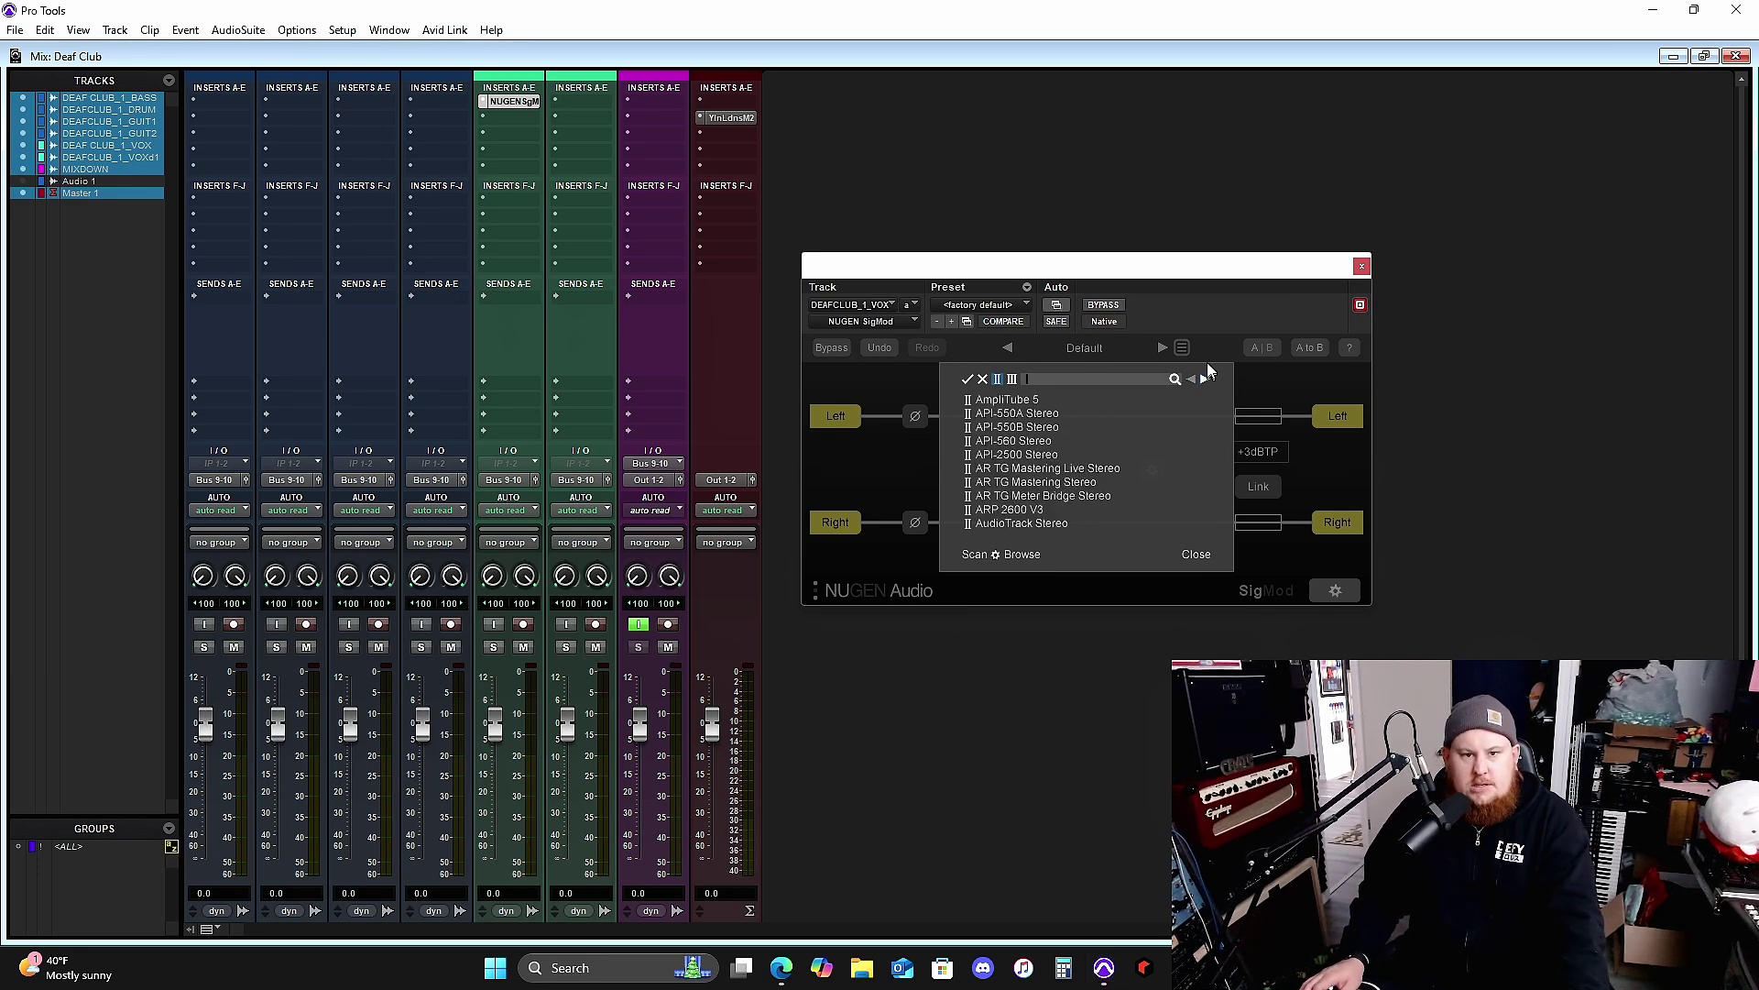
click(1195, 554)
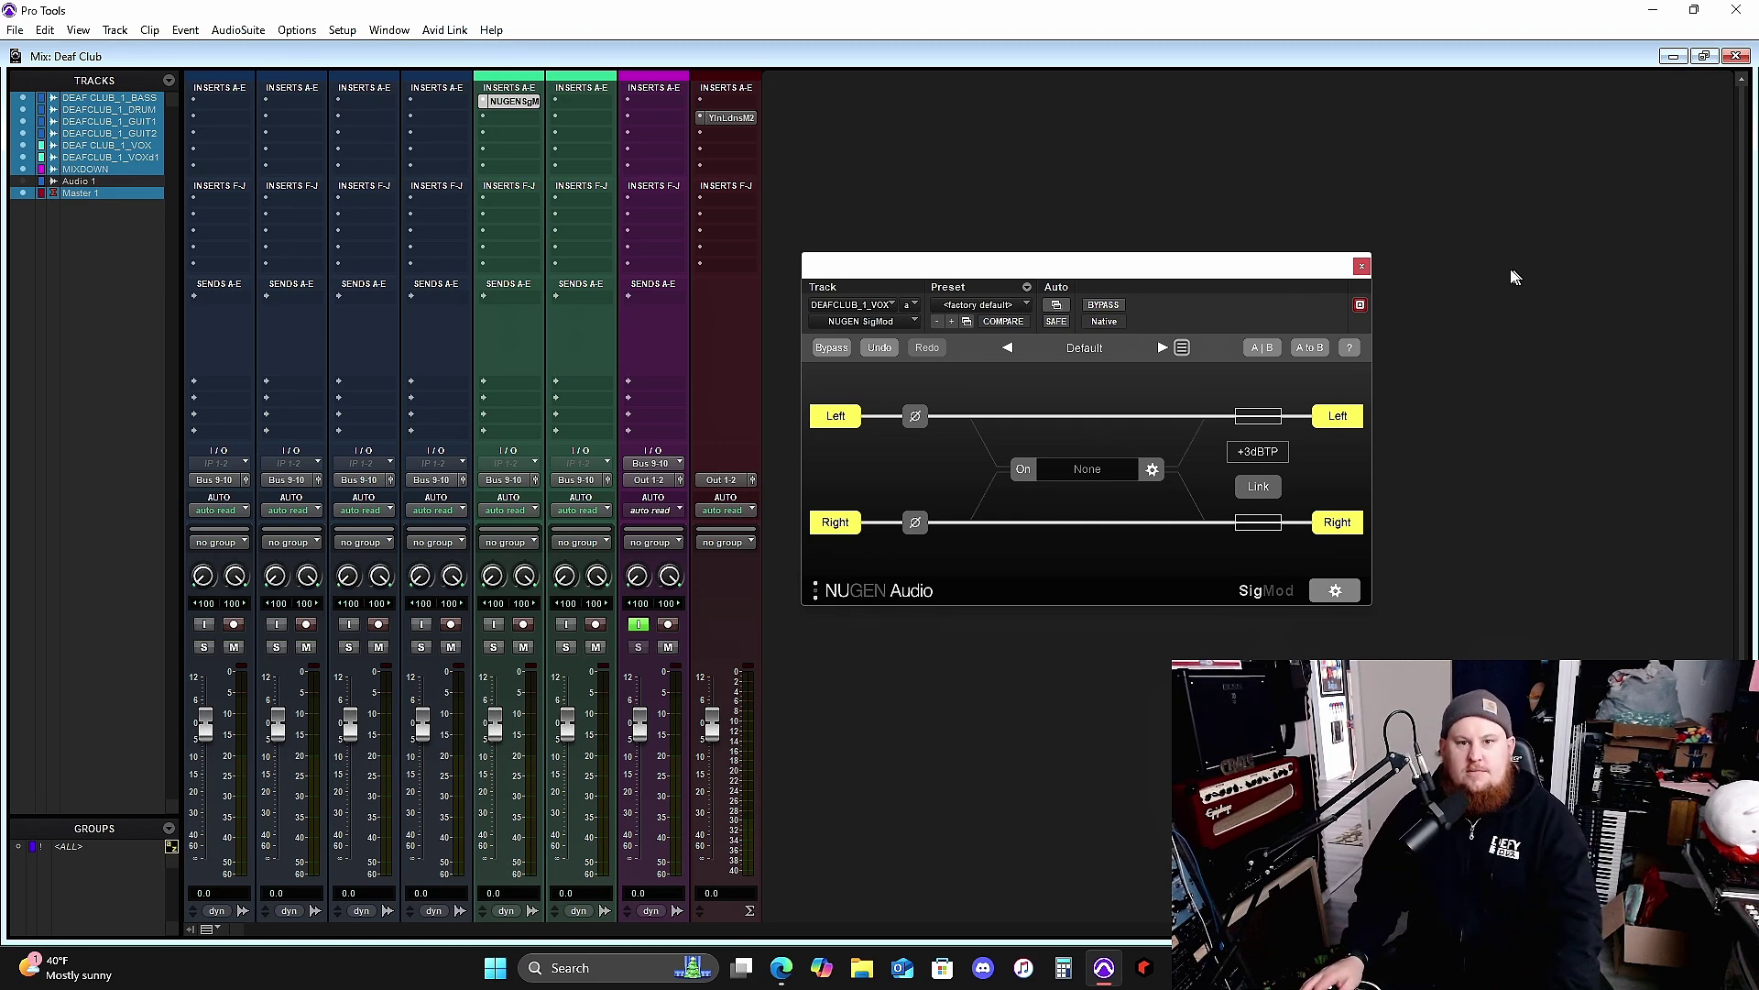
Close the NUGEN SigMod plug-in window, leaving SigMod inserted on the DEAFCLUB_1_VOX track
click(1360, 266)
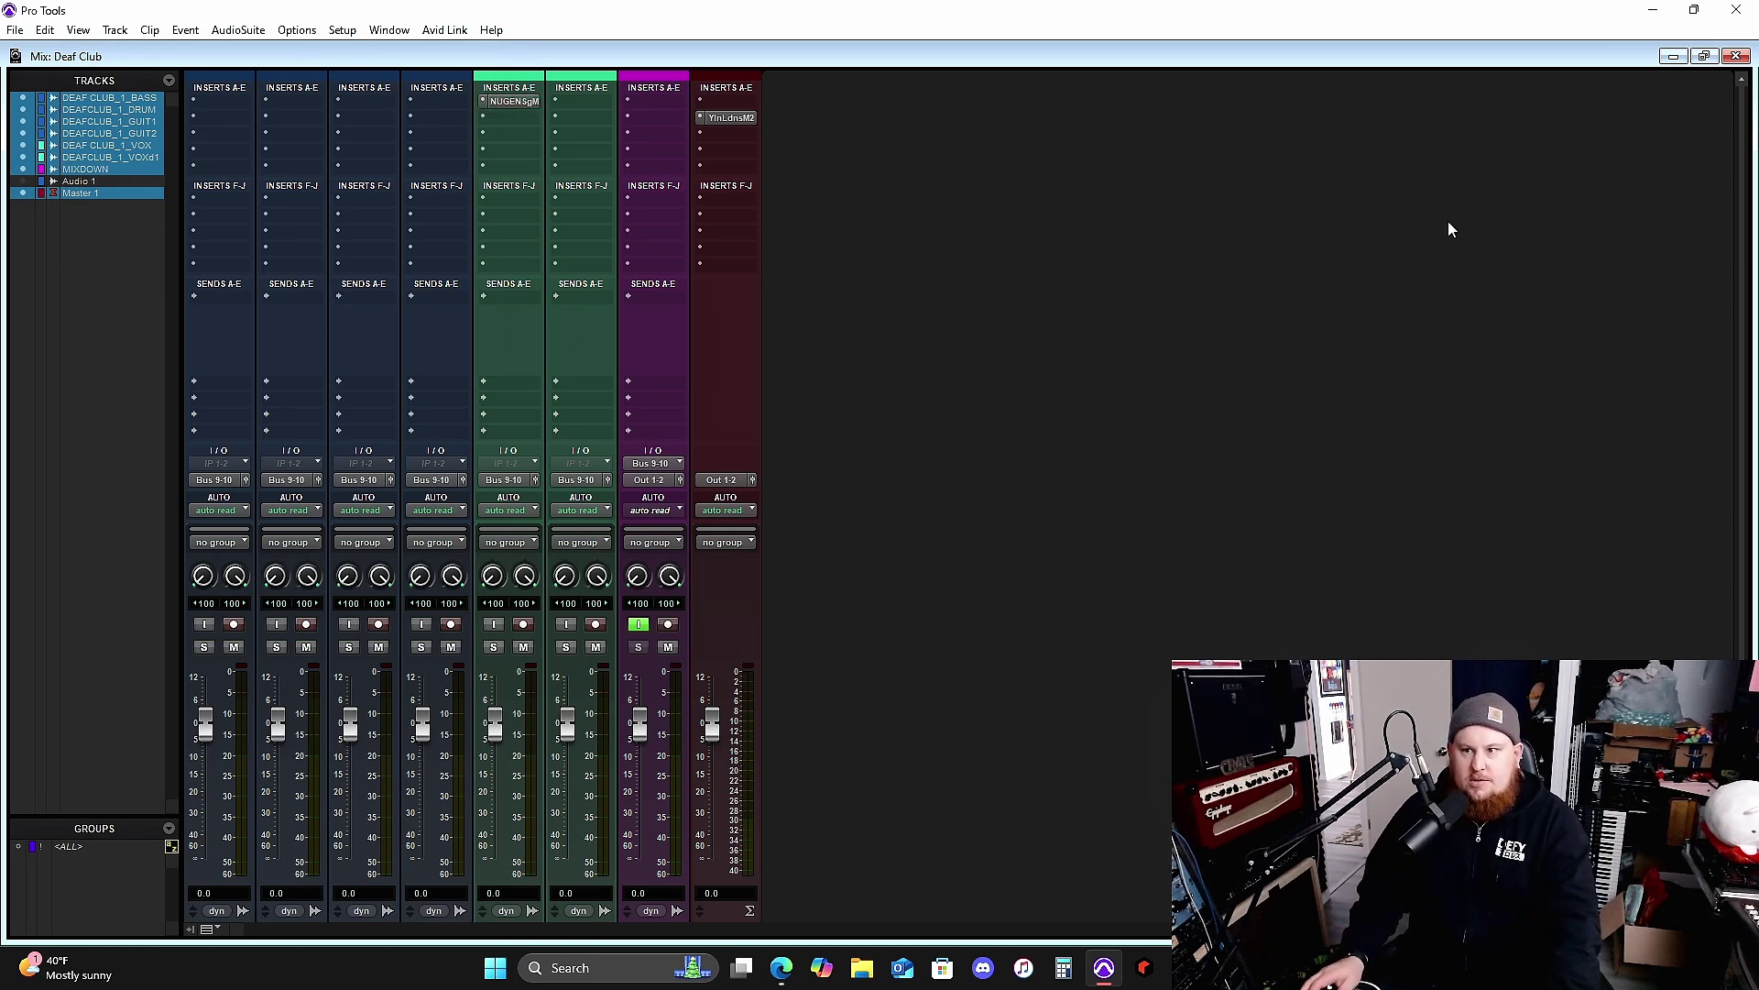
click(781, 967)
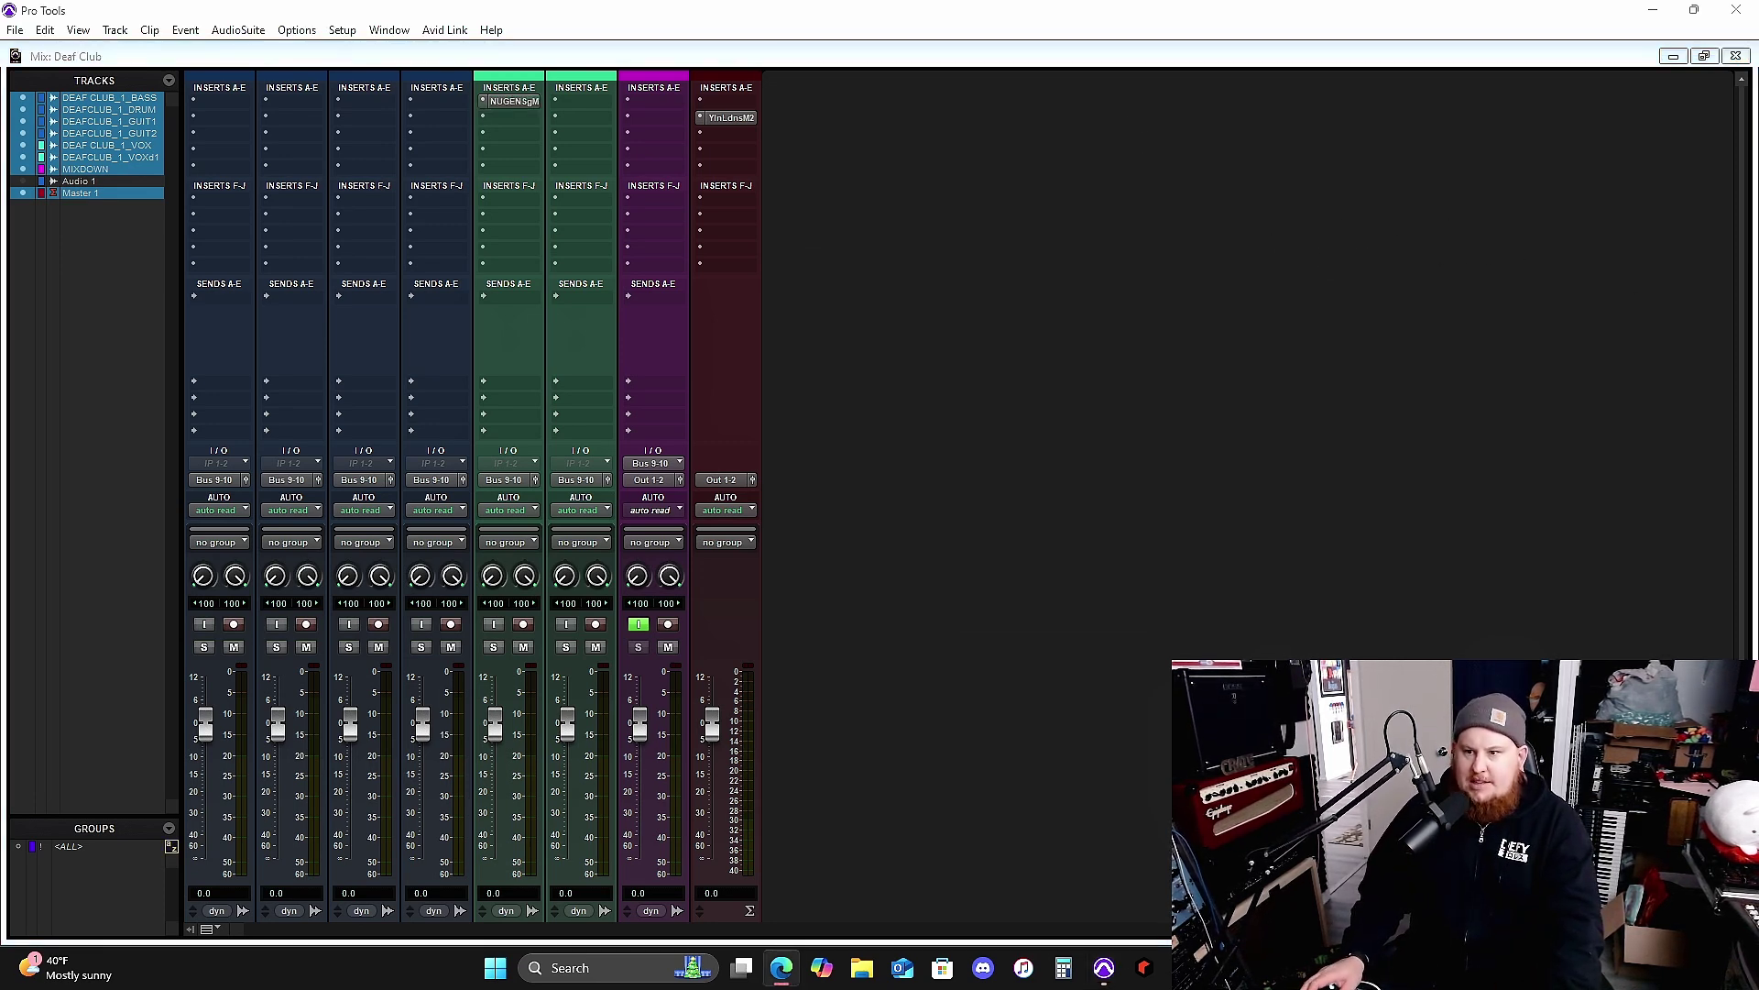